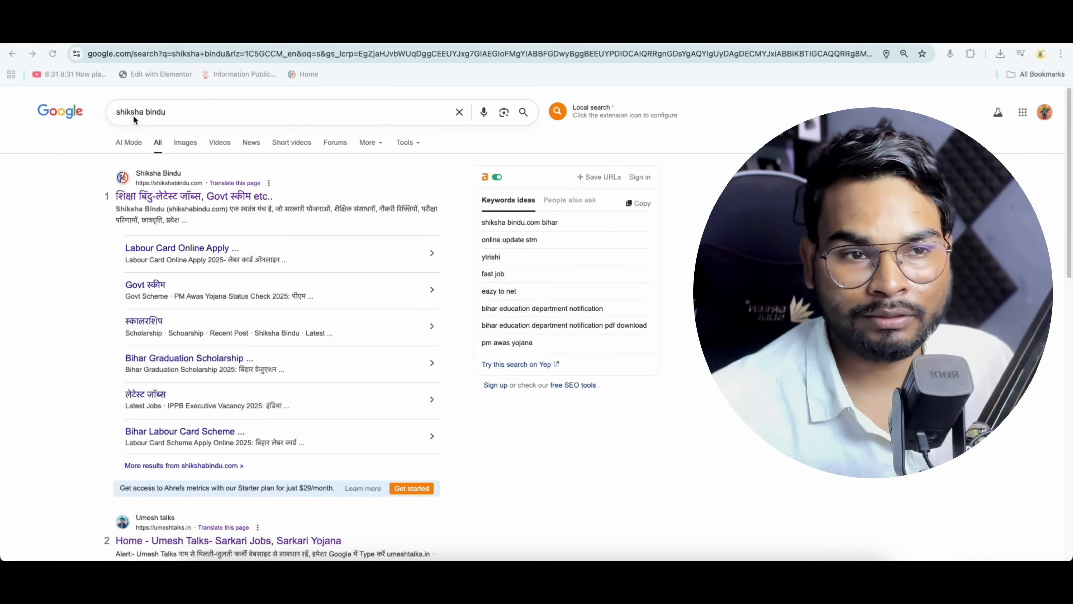
Open the Shiksha Bindu website from the search results and go to its Labour Card Online Apply 2025 article under Govt Scheme.
{"action": "left_click", "coordinate": [177, 198]}
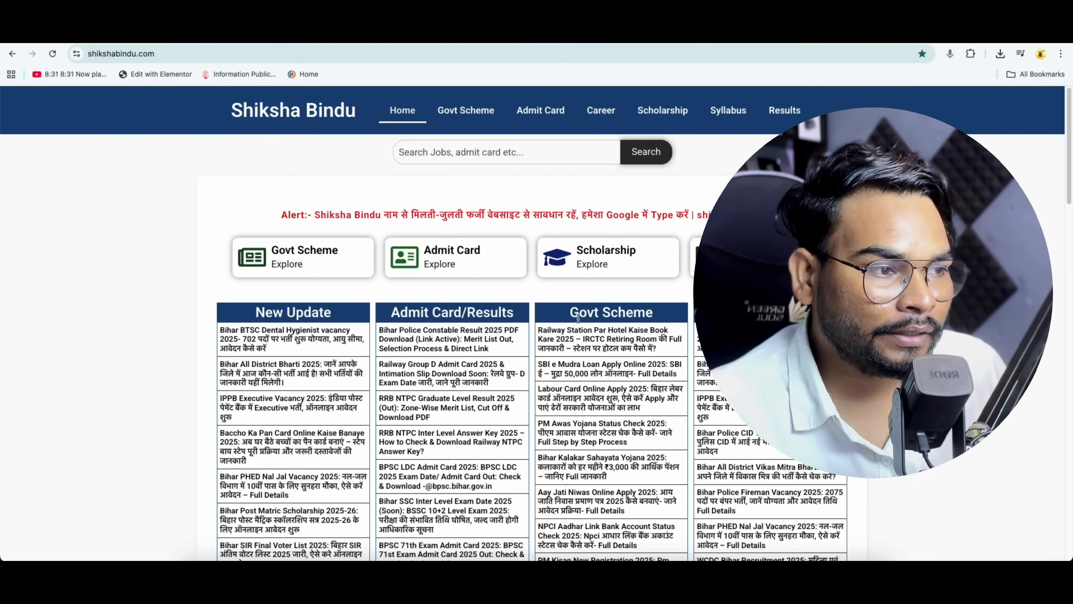
{"action": "left_click_drag", "start_coordinate": [571, 313], "coordinate": [645, 314]}
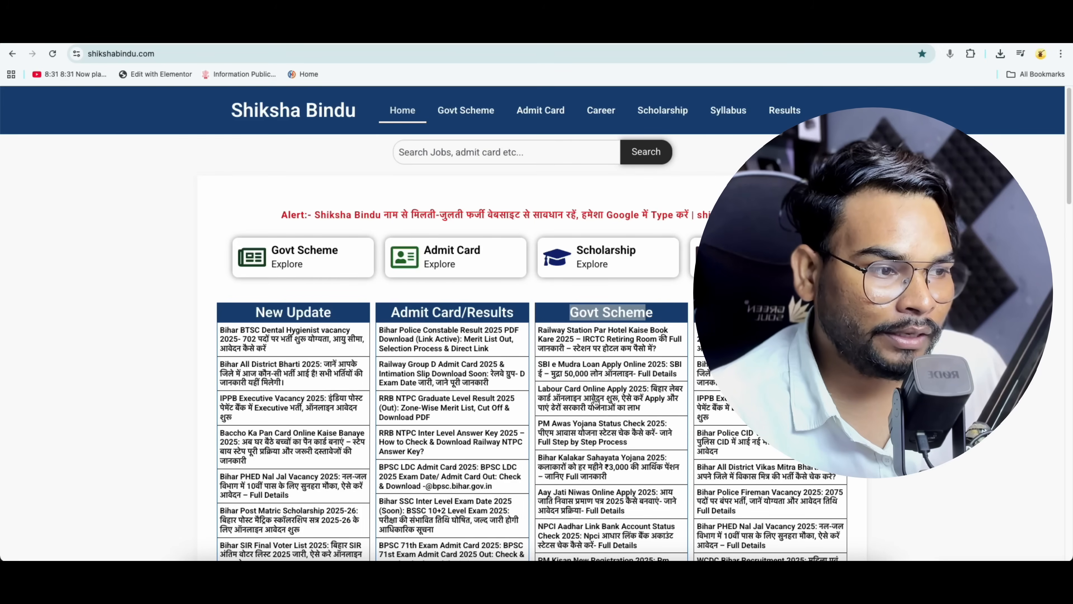
{"action": "scroll", "coordinate": [596, 403], "scroll_direction": "down", "scroll_amount": 1}
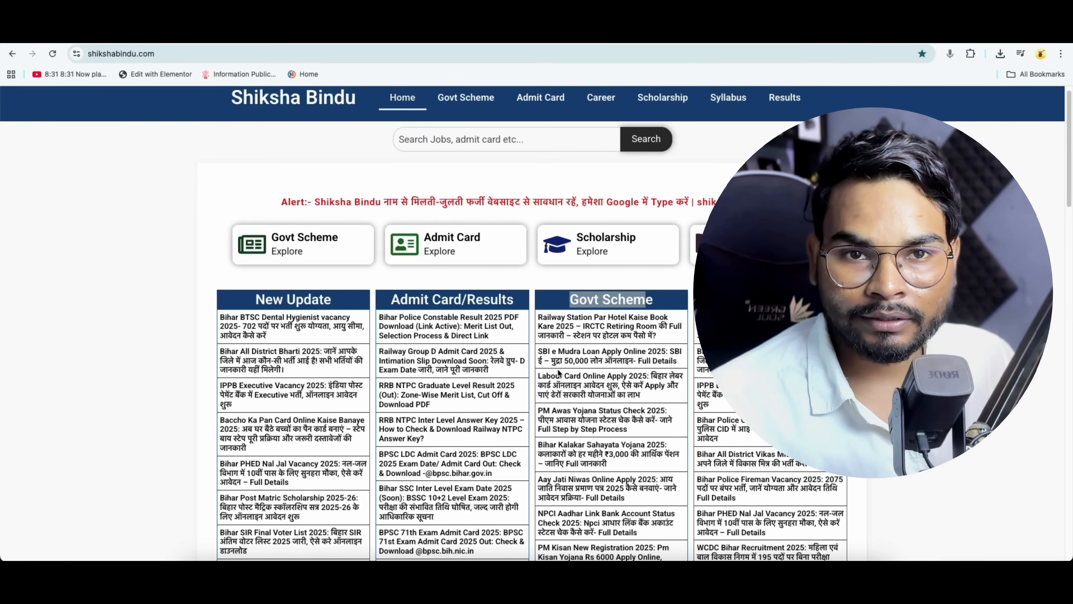
{"action": "left_click", "coordinate": [572, 379]}
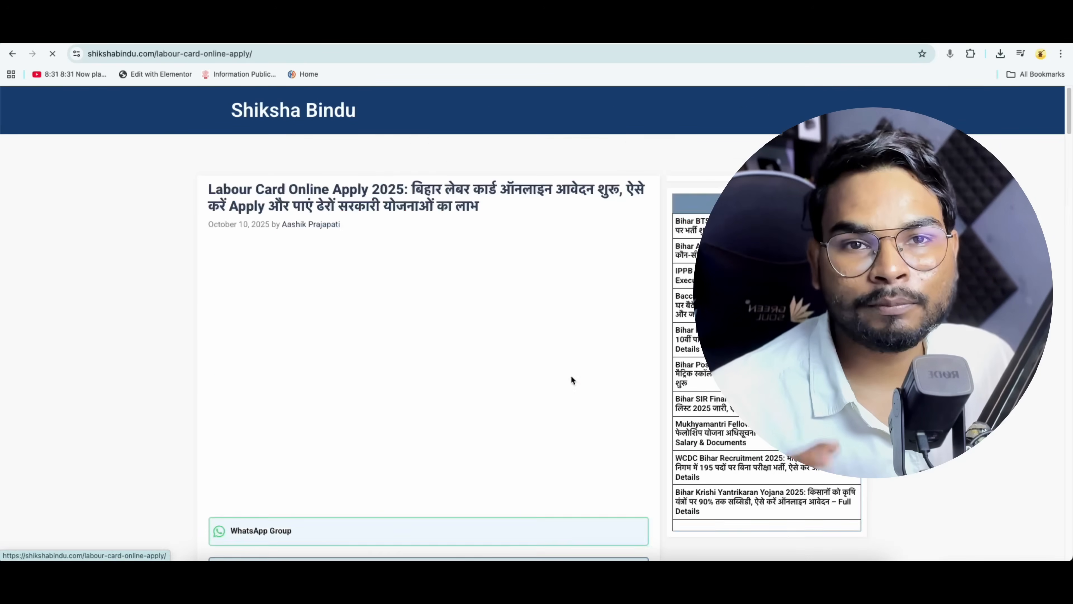
Read the labour card article's summary table, scheme objectives, benefits and the list of schemes covered by the card.
{"action": "scroll", "coordinate": [439, 329], "scroll_direction": "down", "scroll_amount": 10}
{"action": "scroll", "coordinate": [439, 330], "scroll_direction": "down", "scroll_amount": 3}
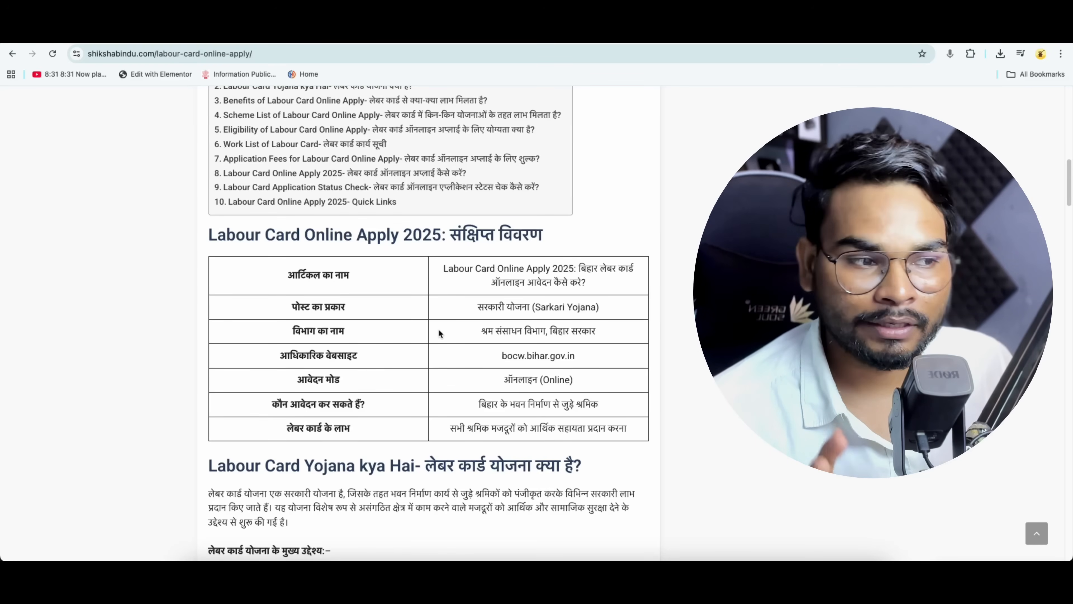
{"action": "scroll", "coordinate": [439, 329], "scroll_direction": "down", "scroll_amount": 6}
{"action": "scroll", "coordinate": [439, 329], "scroll_direction": "down", "scroll_amount": 3}
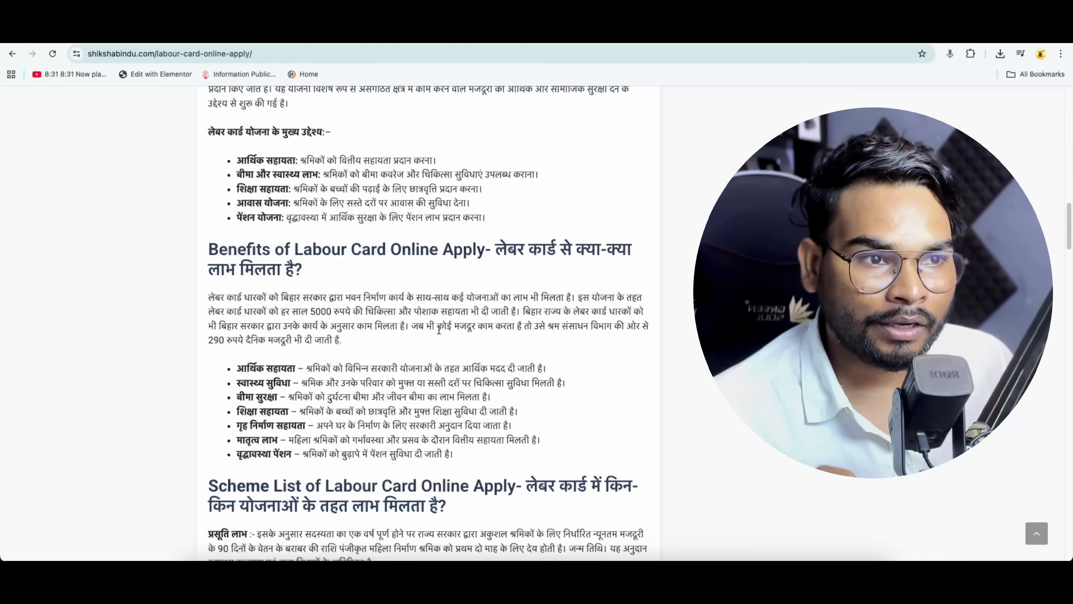
{"action": "scroll", "coordinate": [421, 302], "scroll_direction": "down", "scroll_amount": 3}
{"action": "scroll", "coordinate": [421, 302], "scroll_direction": "down", "scroll_amount": 4}
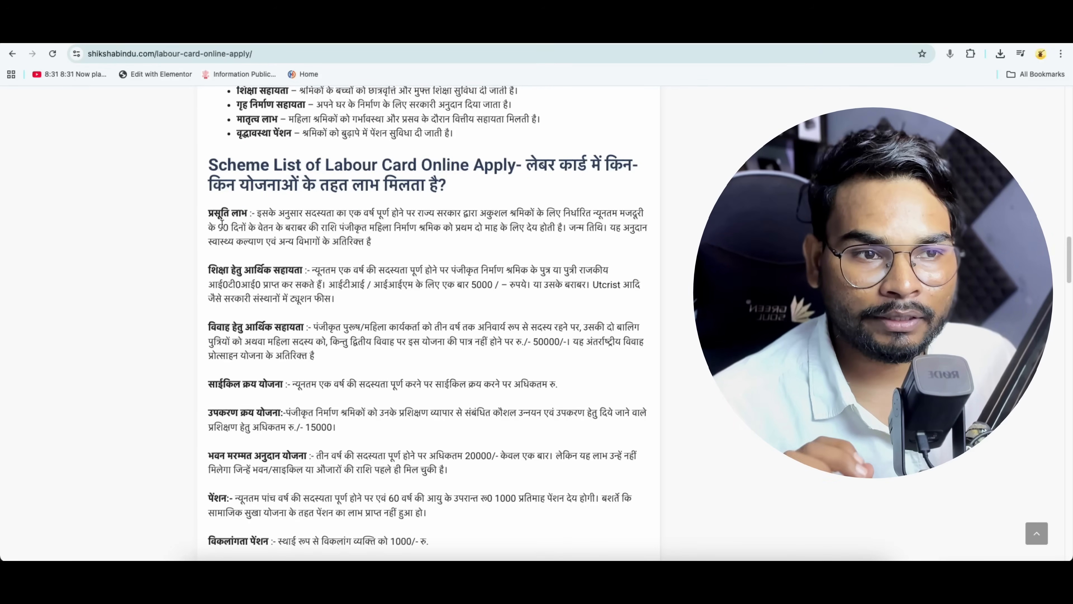
{"action": "left_click_drag", "start_coordinate": [209, 212], "coordinate": [280, 373]}
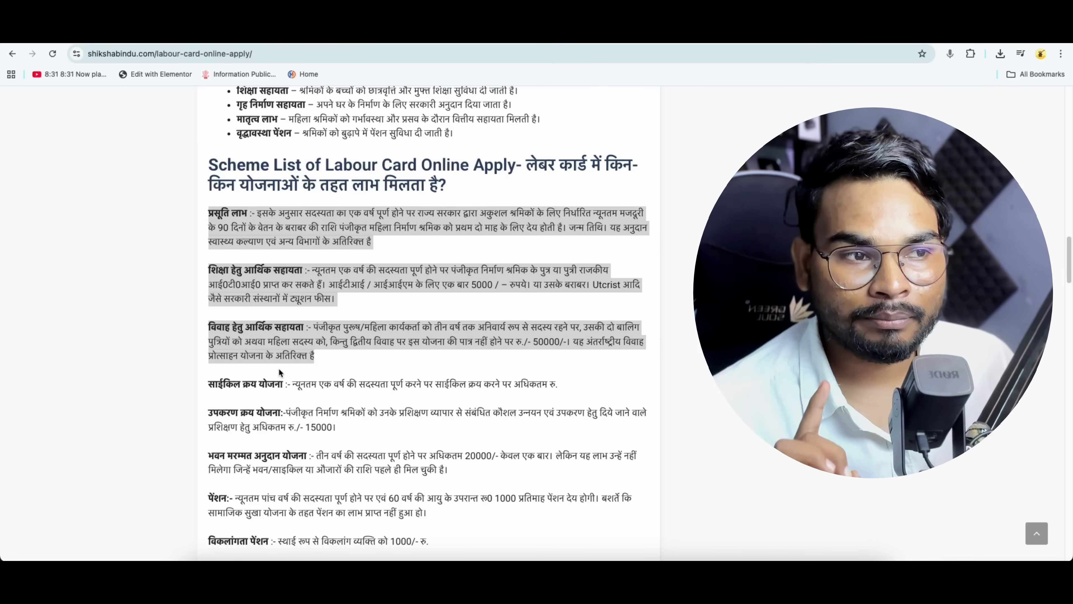
{"action": "scroll", "coordinate": [279, 372], "scroll_direction": "down", "scroll_amount": 6}
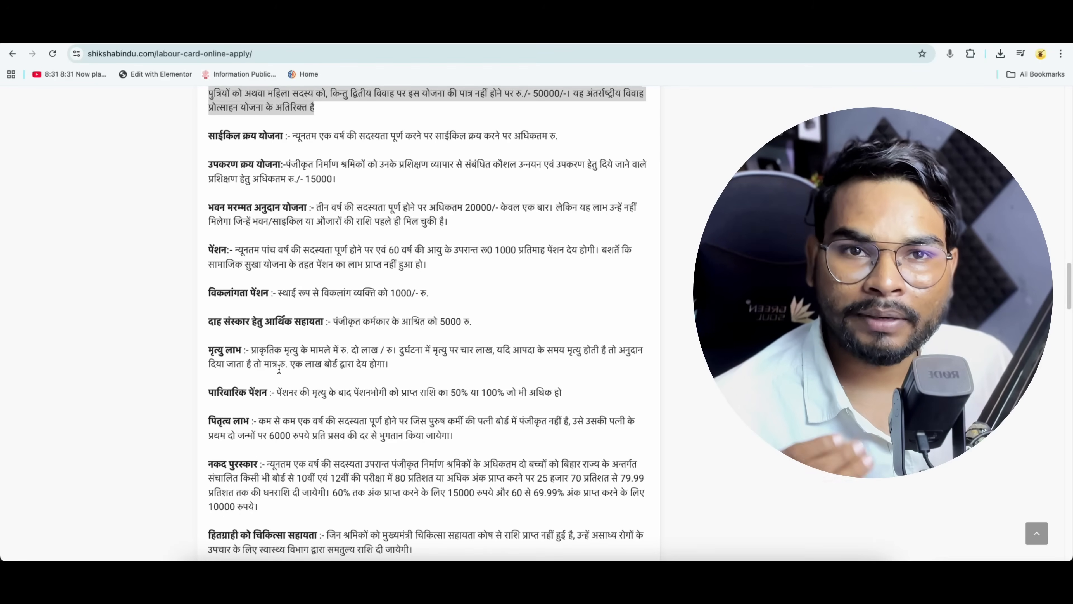
{"action": "scroll", "coordinate": [279, 371], "scroll_direction": "down", "scroll_amount": 3}
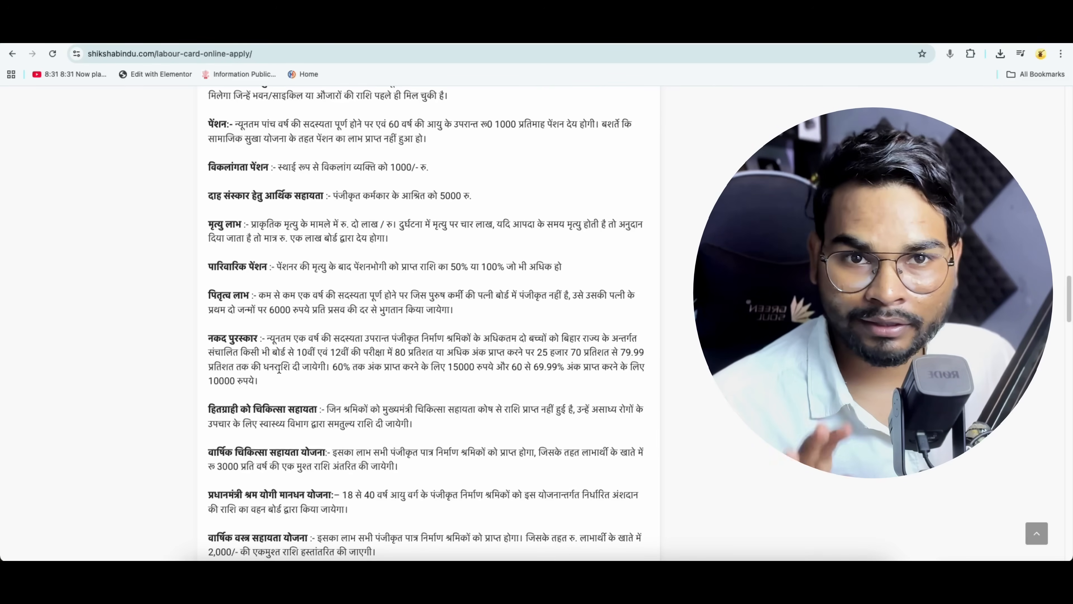
{"action": "scroll", "coordinate": [279, 370], "scroll_direction": "down", "scroll_amount": 1}
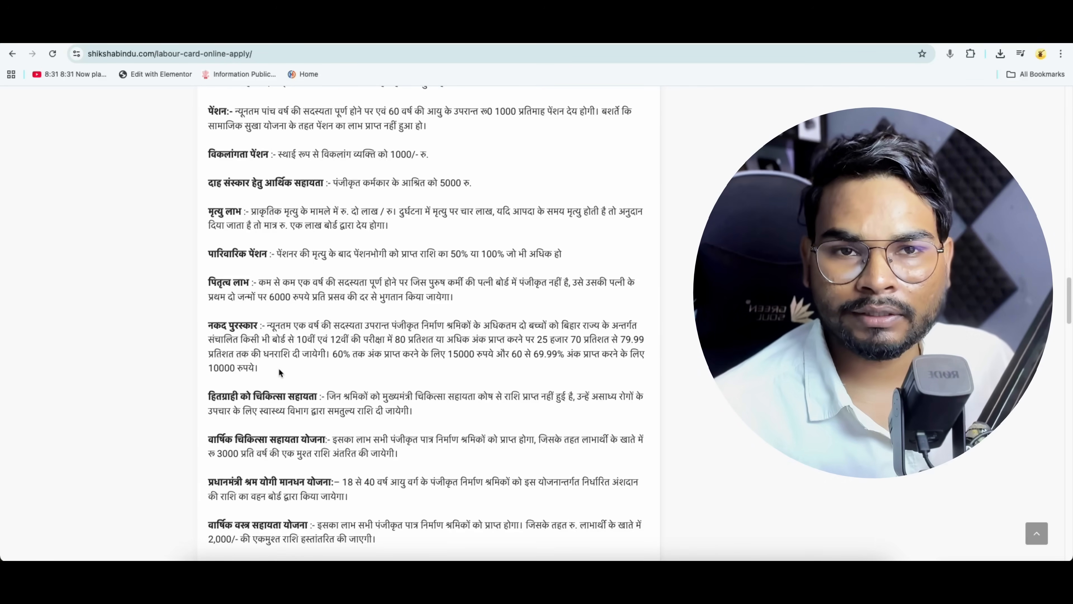
{"action": "scroll", "coordinate": [284, 371], "scroll_direction": "down", "scroll_amount": 6}
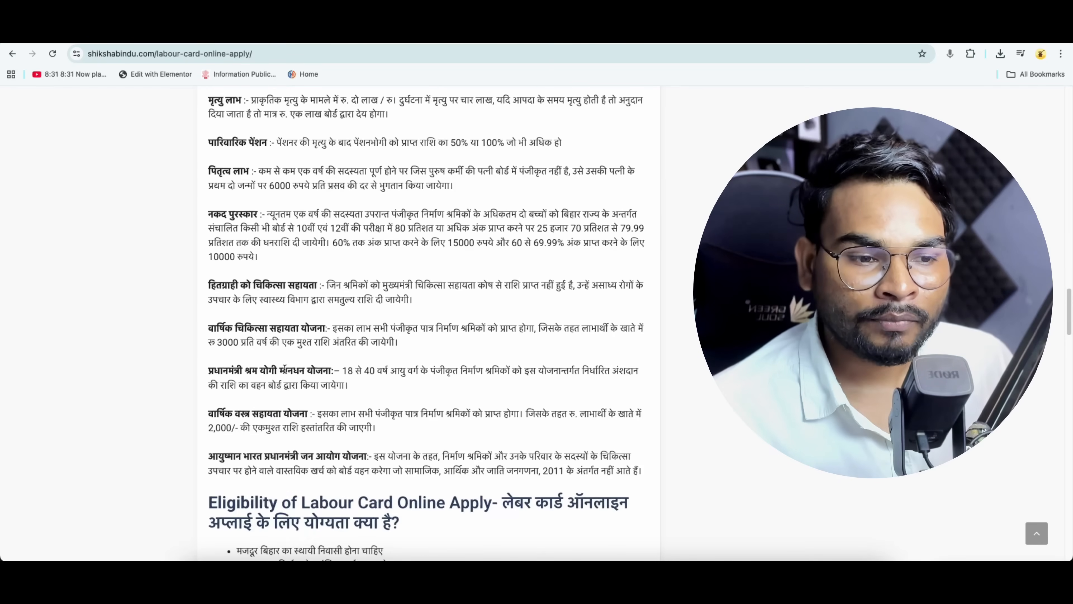
Review the article's eligibility rules, eligible work list, application fees, online application steps and Quick Links.
{"action": "scroll", "coordinate": [284, 371], "scroll_direction": "down", "scroll_amount": 1}
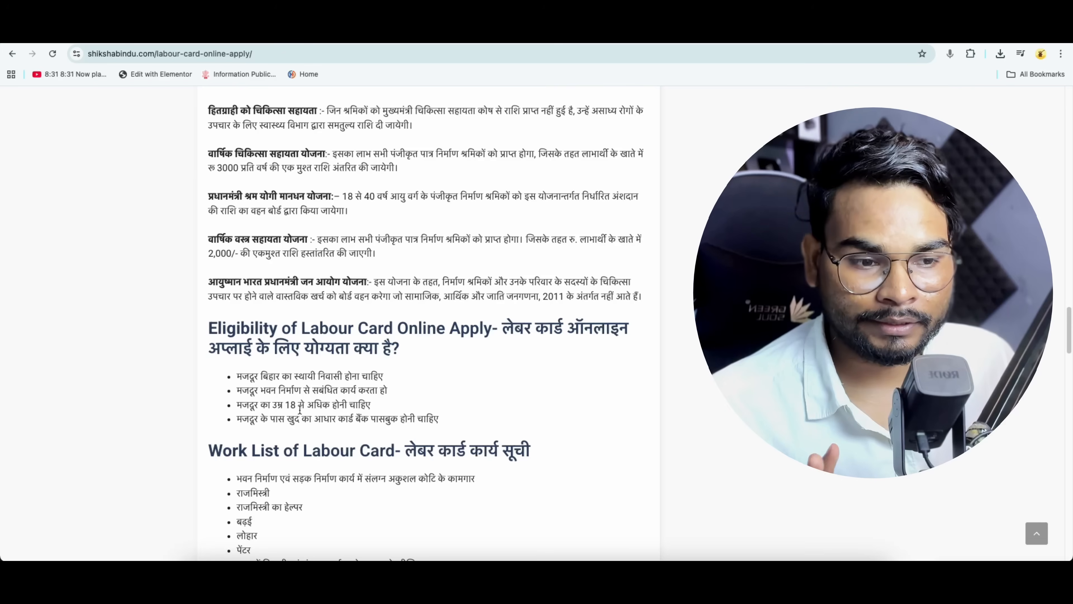
{"action": "scroll", "coordinate": [285, 397], "scroll_direction": "down", "scroll_amount": 5}
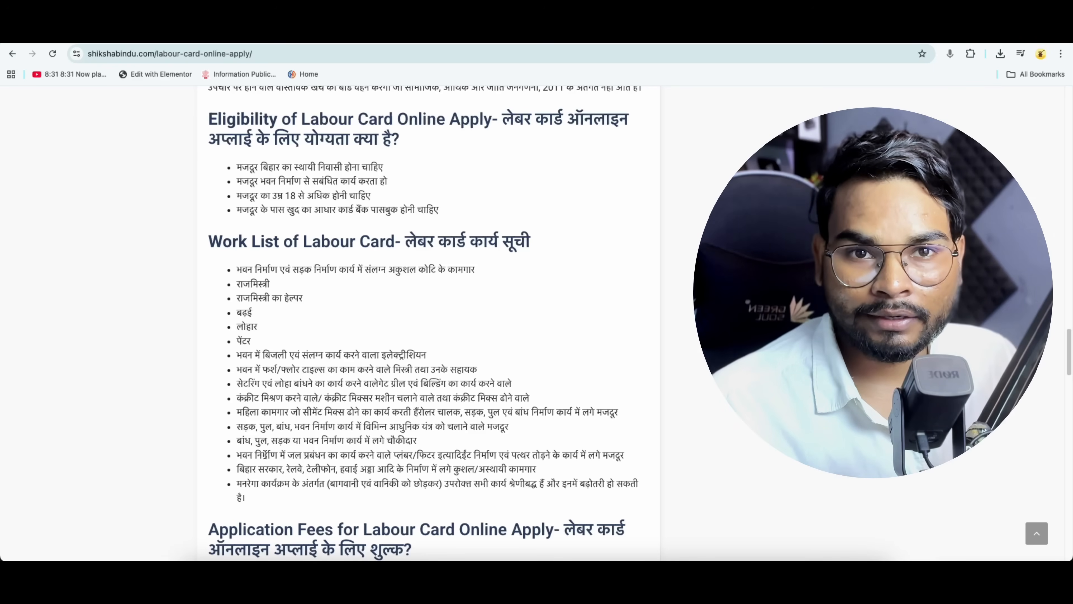
{"action": "scroll", "coordinate": [265, 459], "scroll_direction": "down", "scroll_amount": 9}
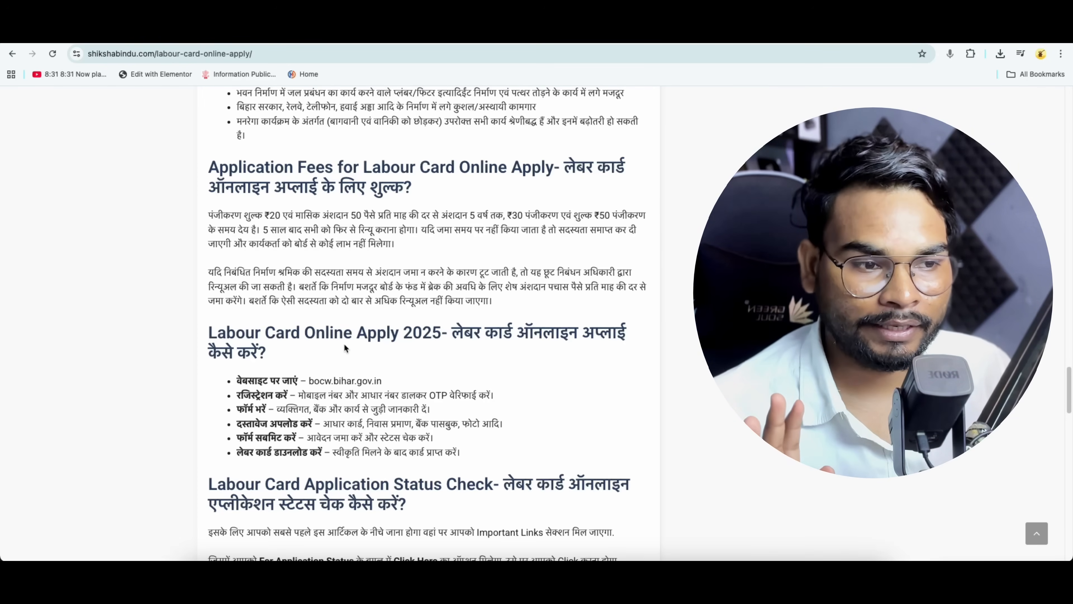
{"action": "scroll", "coordinate": [347, 364], "scroll_direction": "down", "scroll_amount": 8}
{"action": "scroll", "coordinate": [353, 388], "scroll_direction": "down", "scroll_amount": 1}
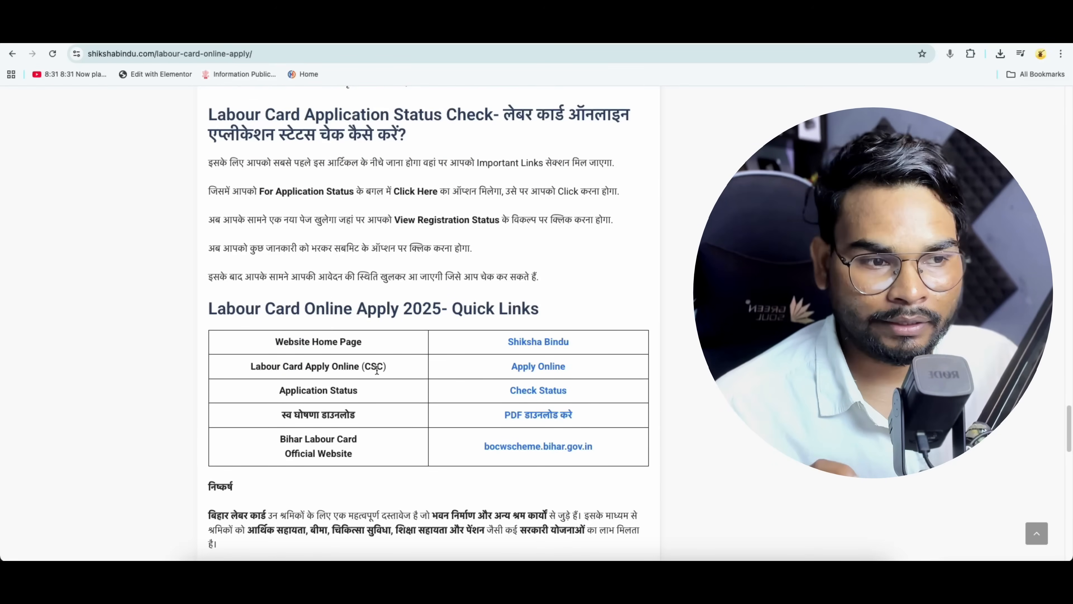
Follow the Labour Card Apply Online (CSC) link to the Bihar BOCW site and open the CSC login.
{"action": "left_click", "coordinate": [537, 367]}
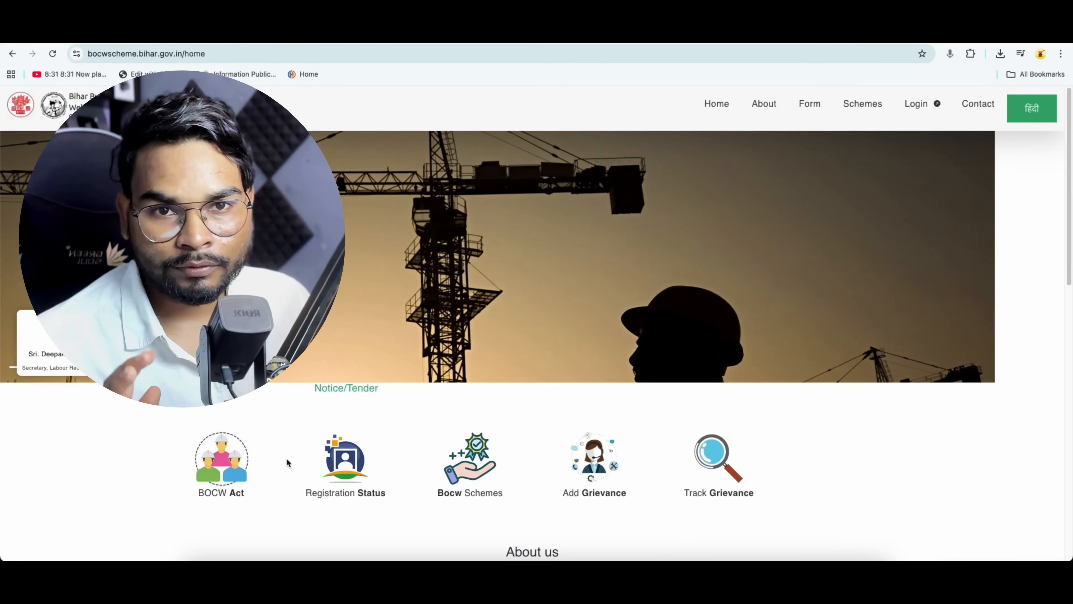
{"action": "mouse_move", "coordinate": [913, 105]}
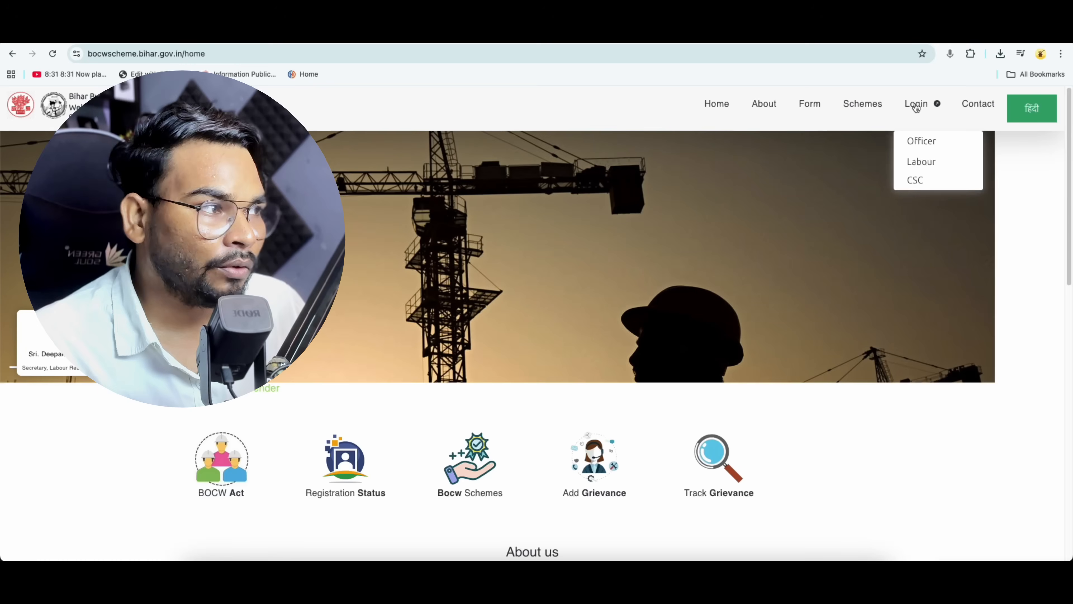
{"action": "left_click", "coordinate": [915, 180]}
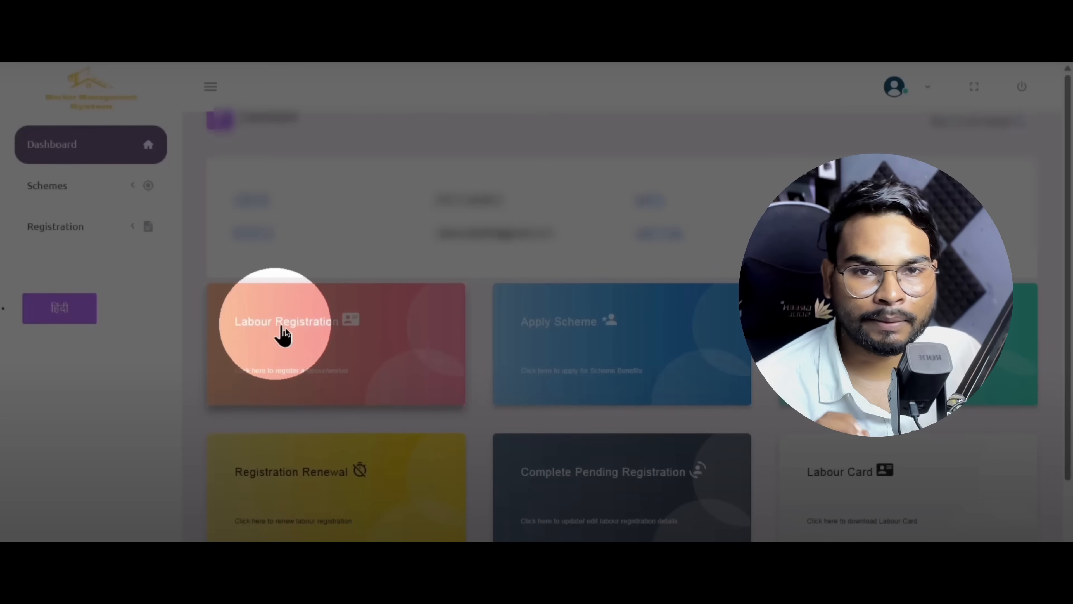
Start a Labour Registration, enter the worker's Aadhaar number, give the eKYC consent, and verify and confirm the fetched Aadhaar details.
{"action": "left_click", "coordinate": [283, 329]}
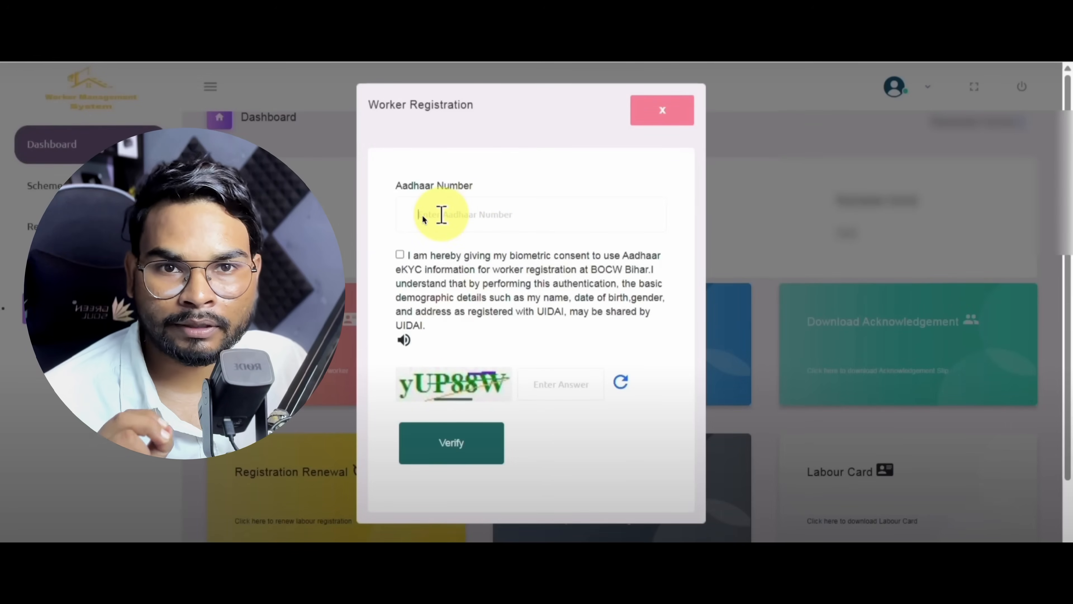
{"action": "left_click", "coordinate": [463, 215]}
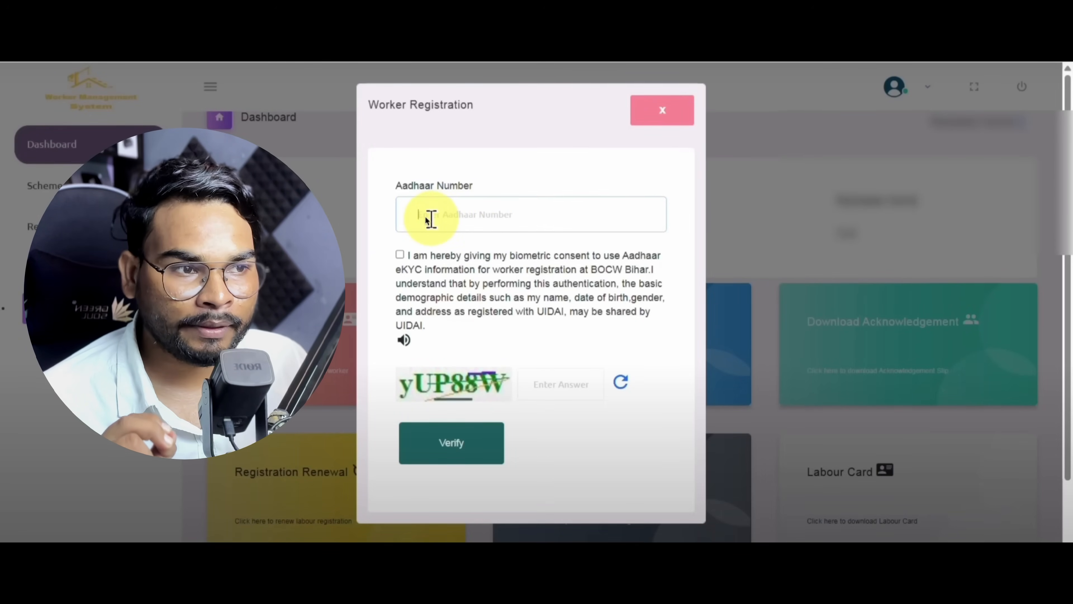
{"action": "left_click", "coordinate": [399, 255]}
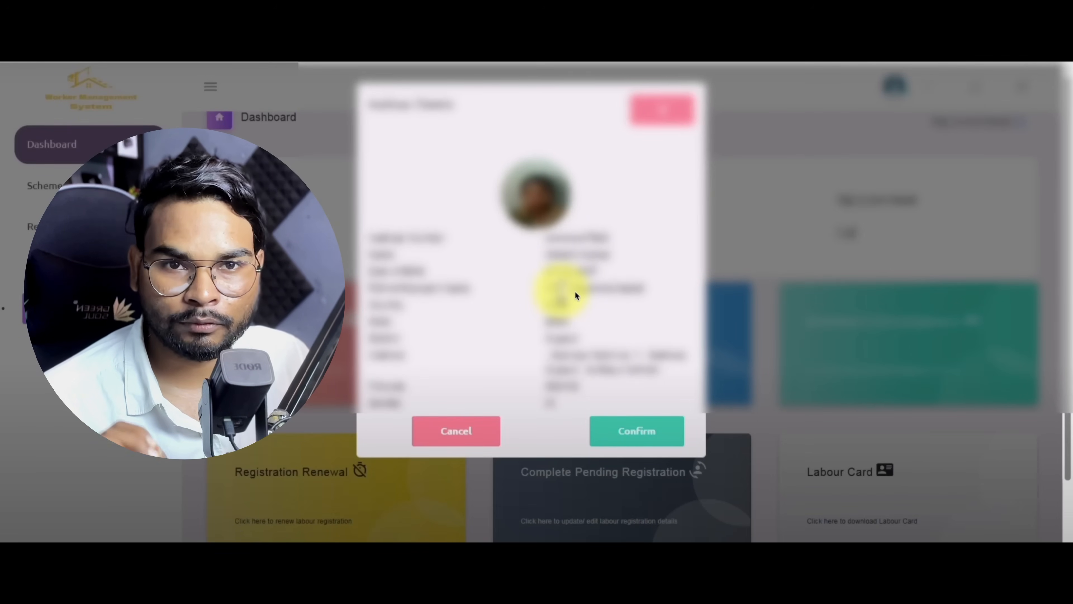
{"action": "left_click", "coordinate": [625, 434]}
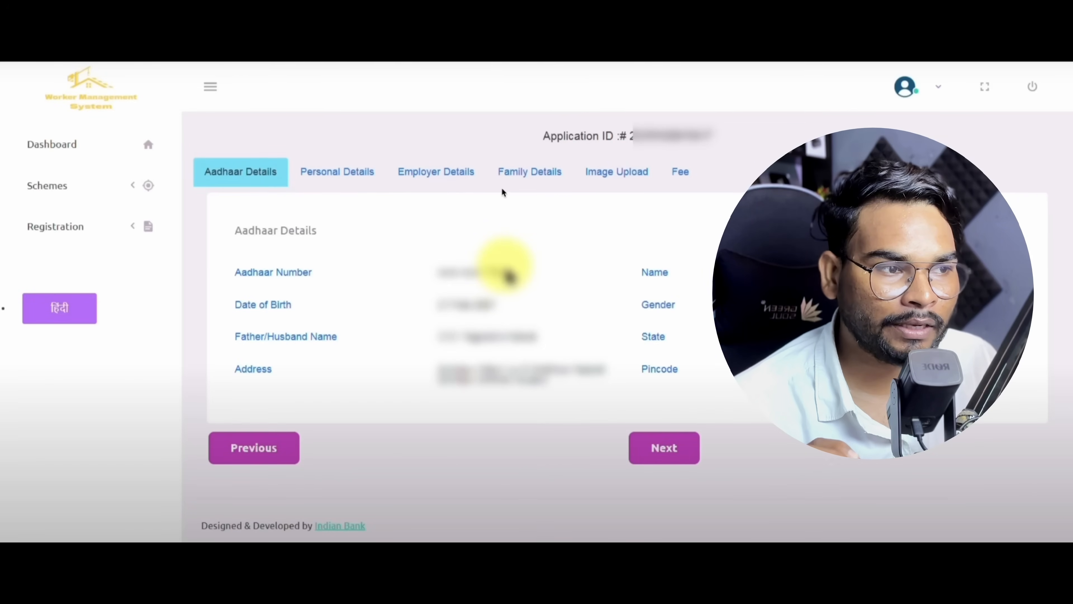
Check the Application ID and the Aadhaar Details of the registration and proceed to Personal Details.
{"action": "left_click_drag", "start_coordinate": [631, 134], "coordinate": [725, 143]}
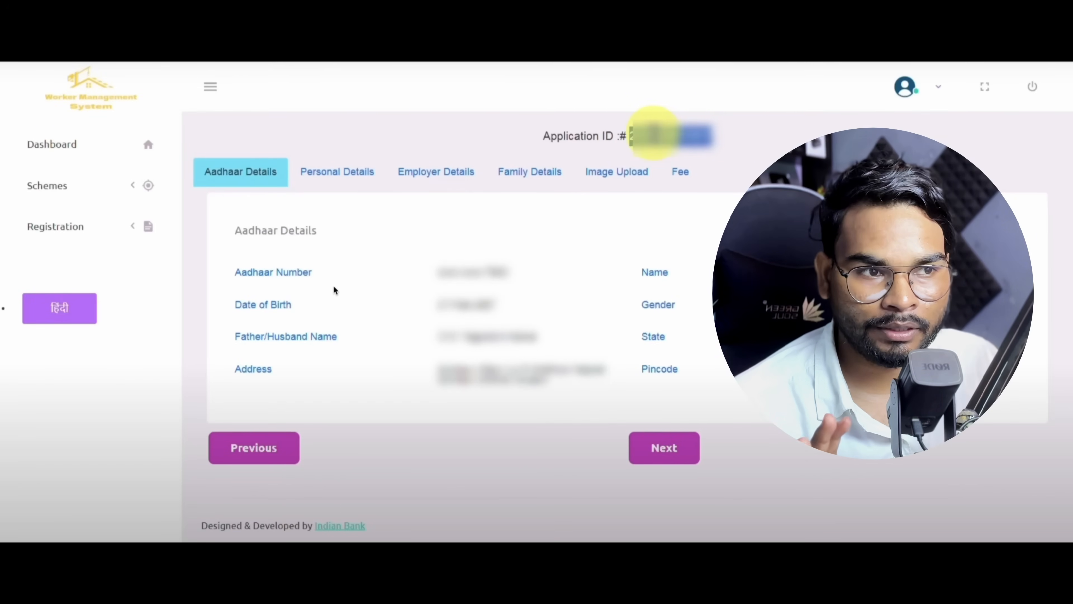
{"action": "left_click", "coordinate": [630, 136]}
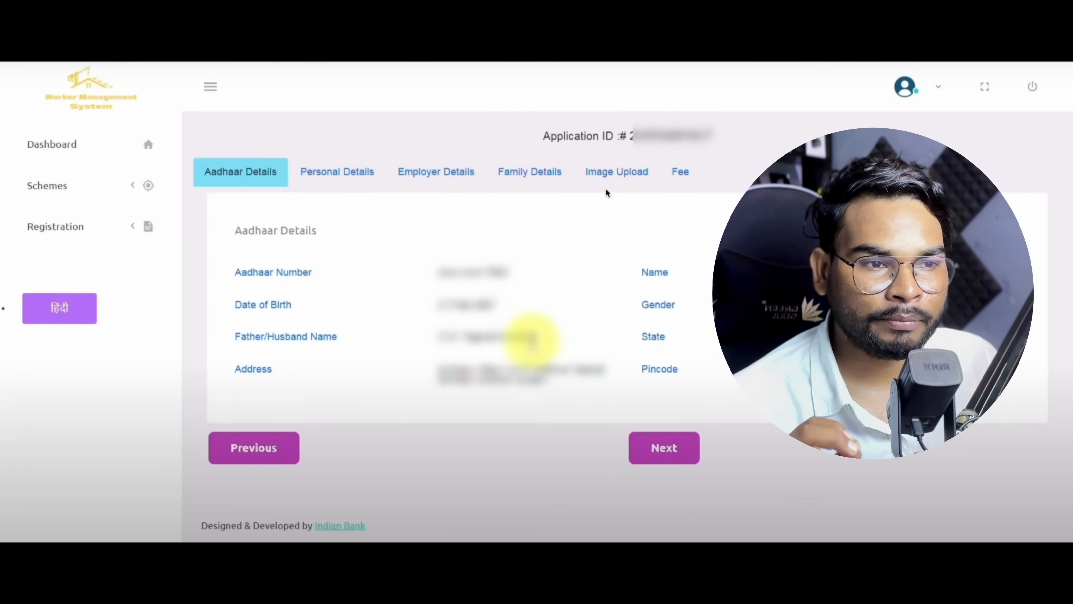
{"action": "left_click", "coordinate": [664, 449]}
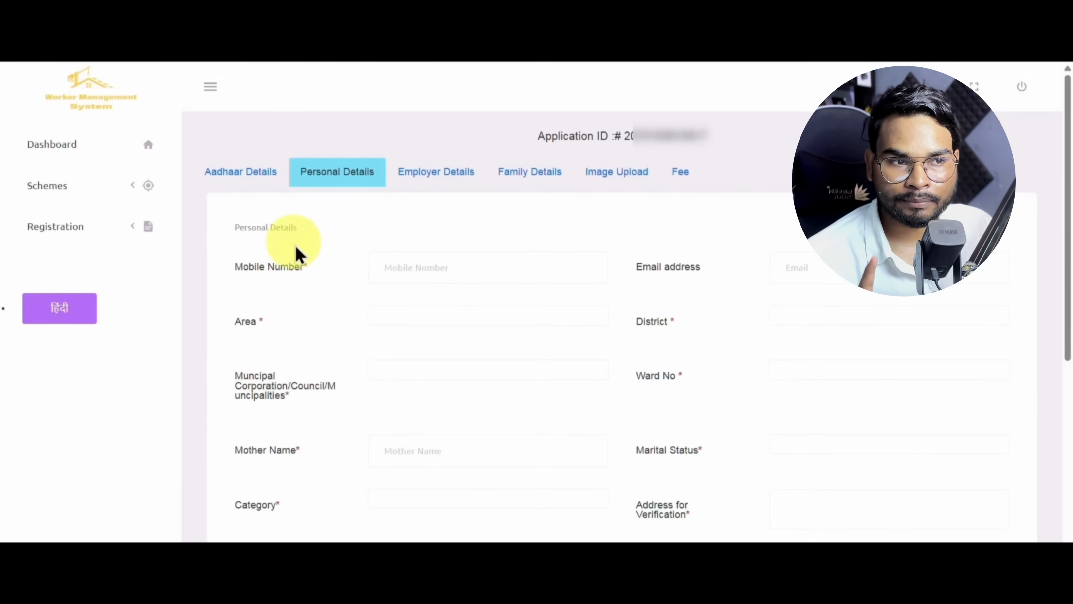
Enter the worker's mobile number and verify it with the OTP sent to the phone.
{"action": "left_click", "coordinate": [415, 267]}
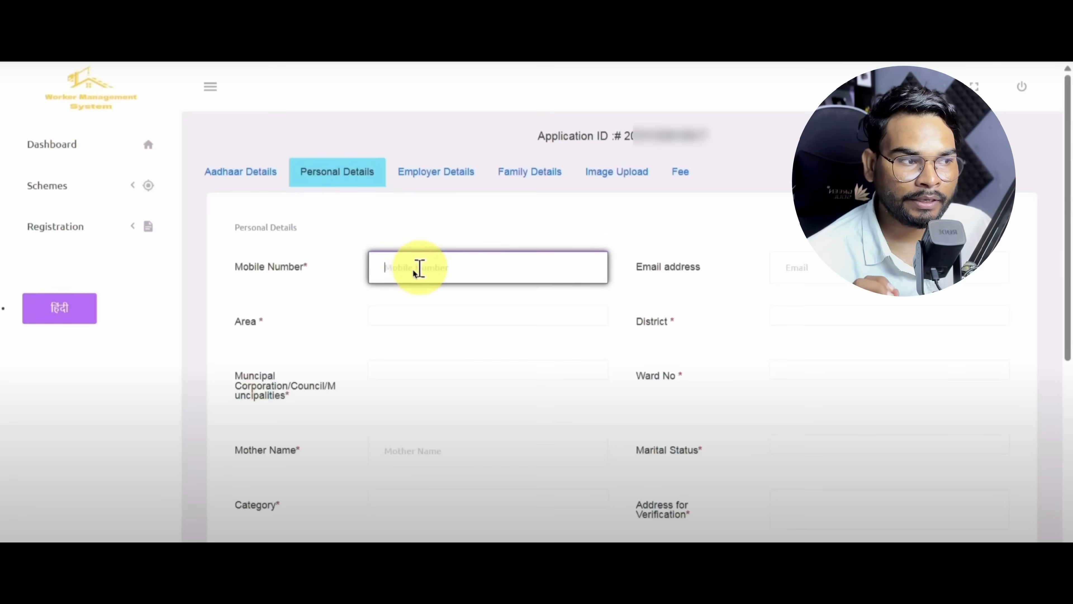
{"action": "left_click", "coordinate": [416, 299]}
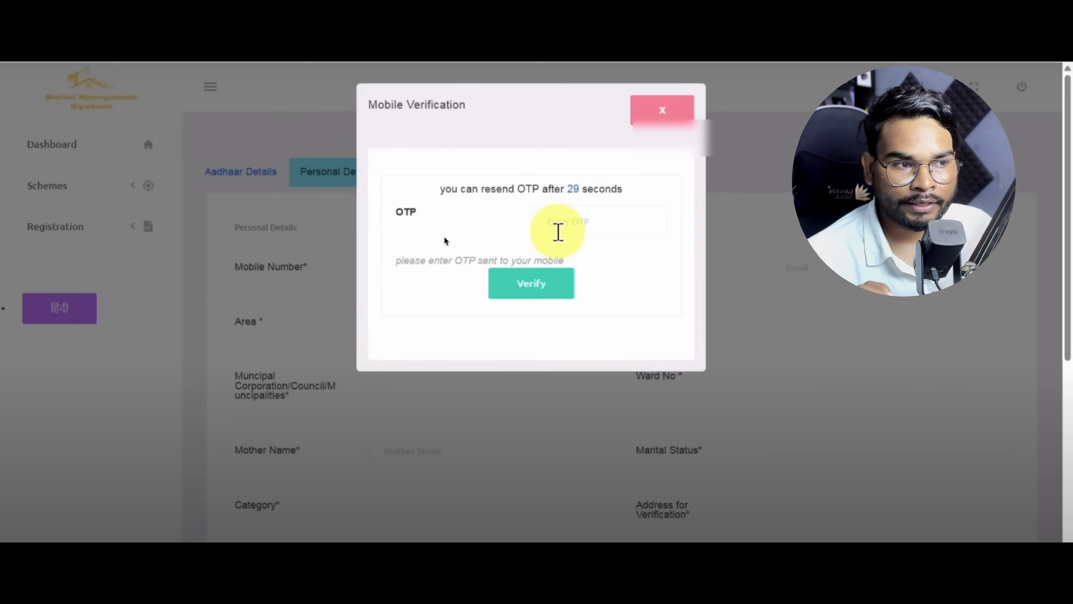
{"action": "left_click", "coordinate": [568, 222]}
{"action": "left_click", "coordinate": [523, 284]}
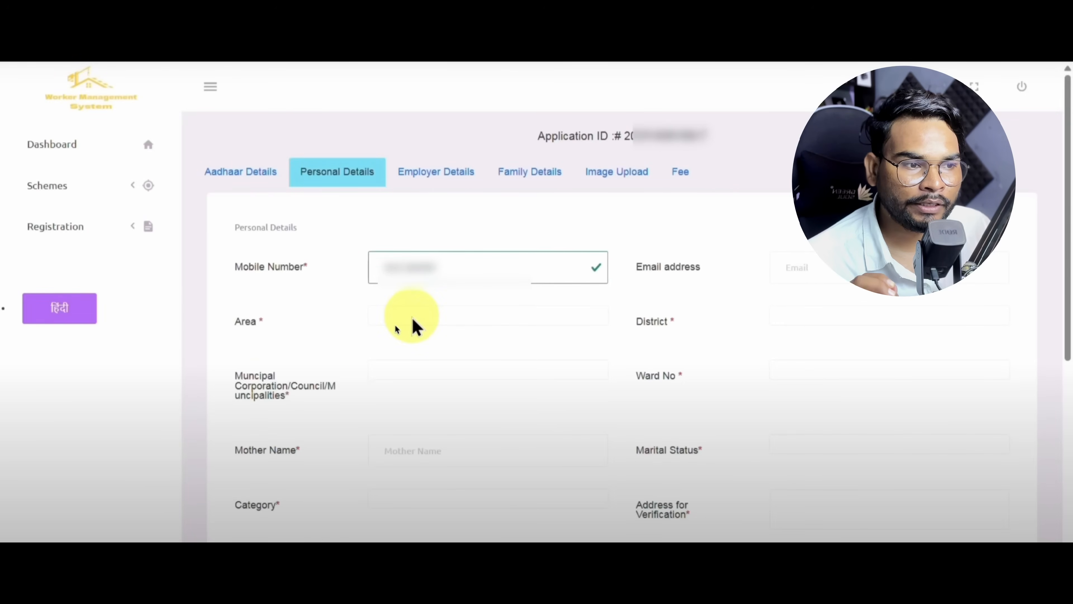
Set the worker's Area to RURAL, the District to Supaul and the Block to Supaul.
{"action": "left_click", "coordinate": [413, 320]}
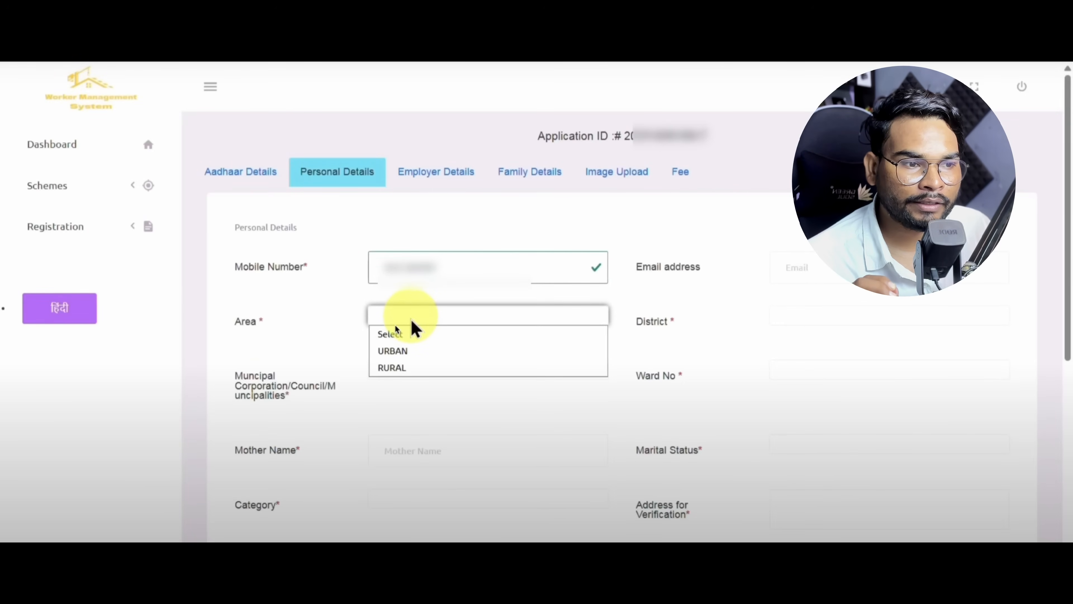
{"action": "left_click", "coordinate": [401, 369]}
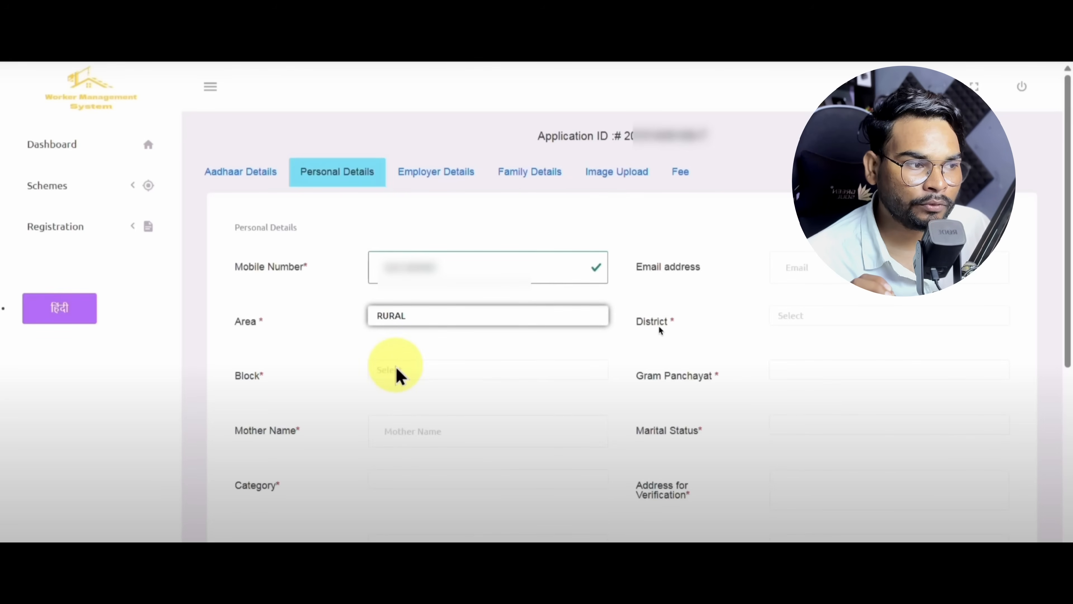
{"action": "left_click", "coordinate": [798, 318]}
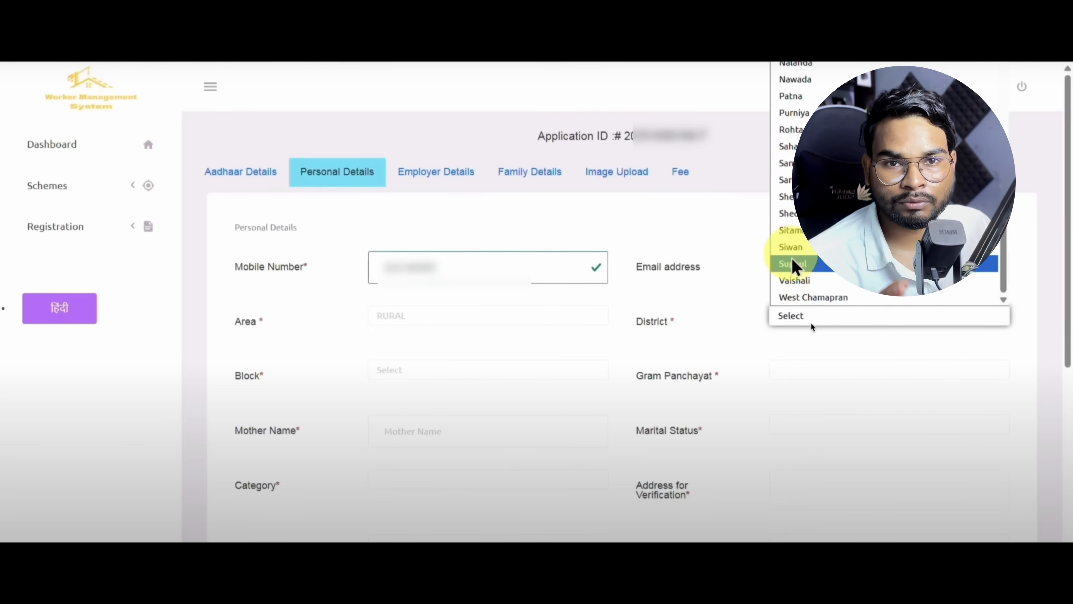
{"action": "left_click", "coordinate": [790, 267]}
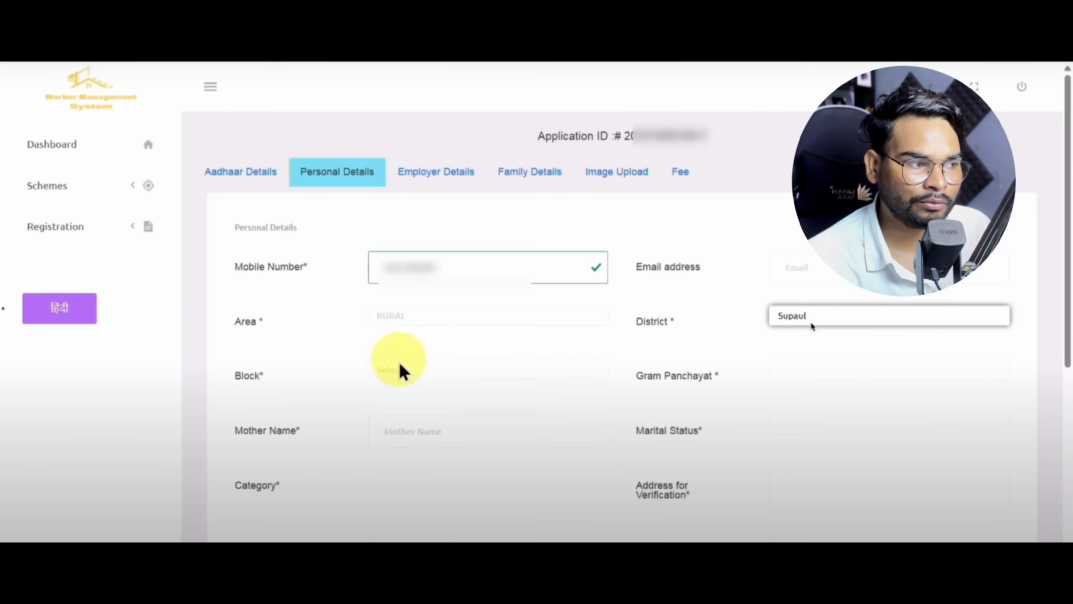
{"action": "left_click", "coordinate": [399, 368]}
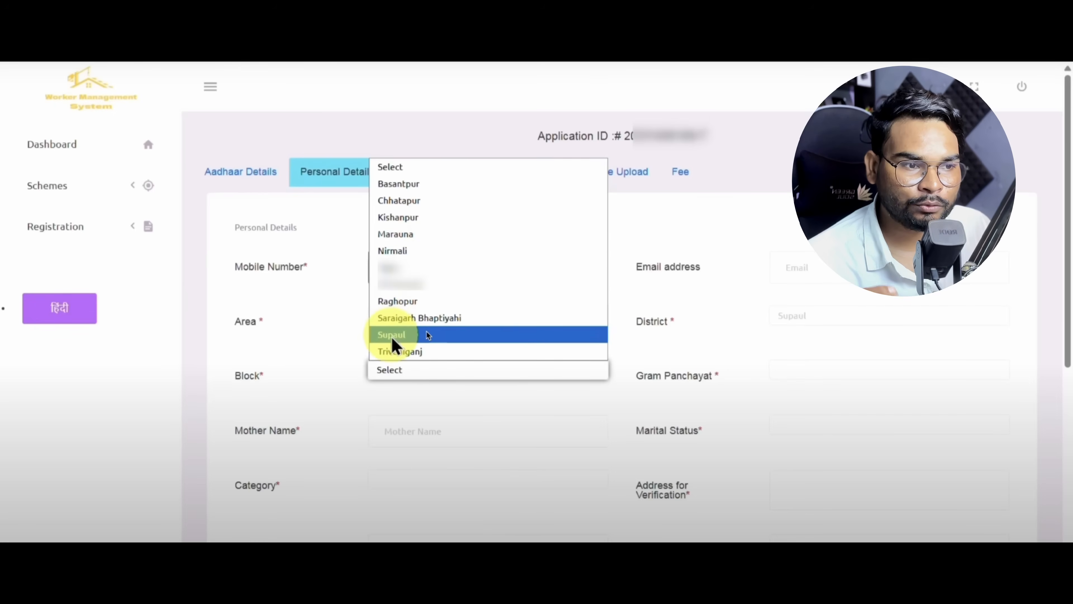
{"action": "left_click", "coordinate": [392, 337]}
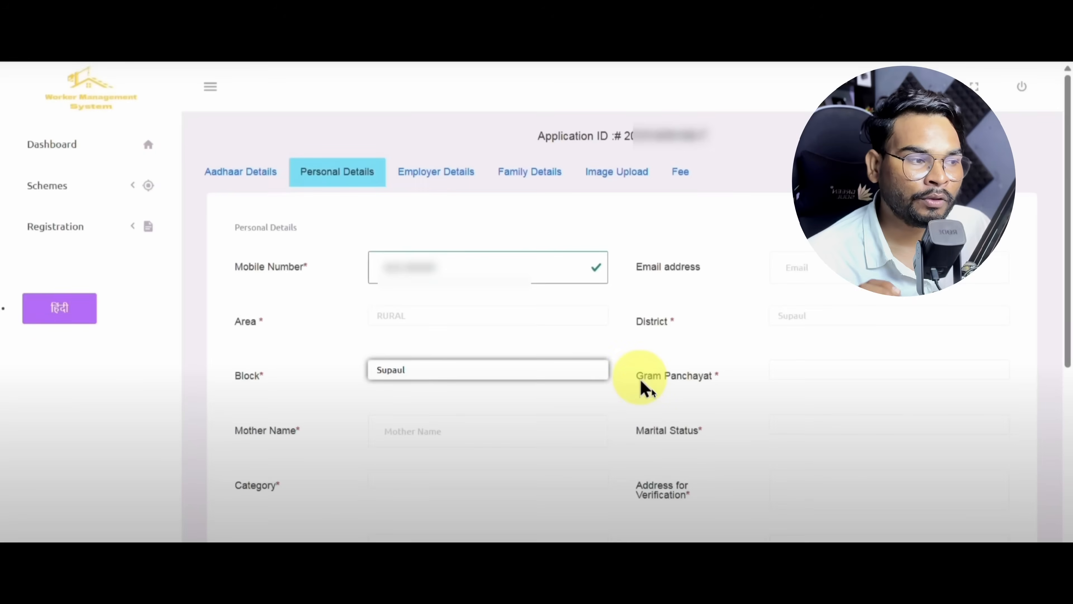
Set the worker's Gram Panchayat to Sukhpur-solhani and the Marital Status to Married.
{"action": "left_click_drag", "start_coordinate": [665, 376], "coordinate": [793, 379]}
{"action": "left_click", "coordinate": [828, 377]}
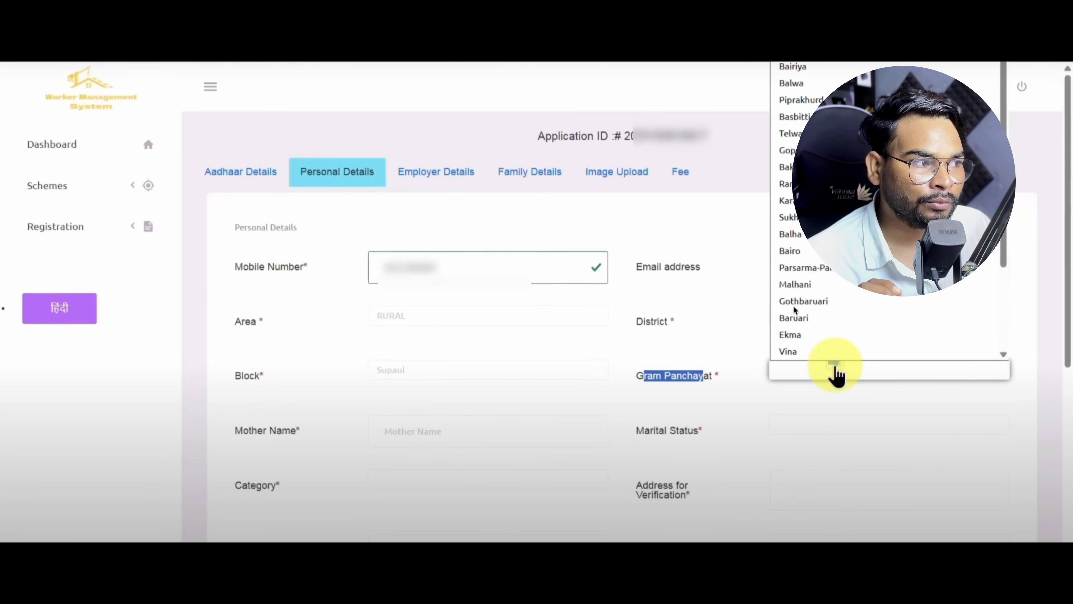
{"action": "scroll", "coordinate": [826, 271], "scroll_direction": "down", "scroll_amount": 2}
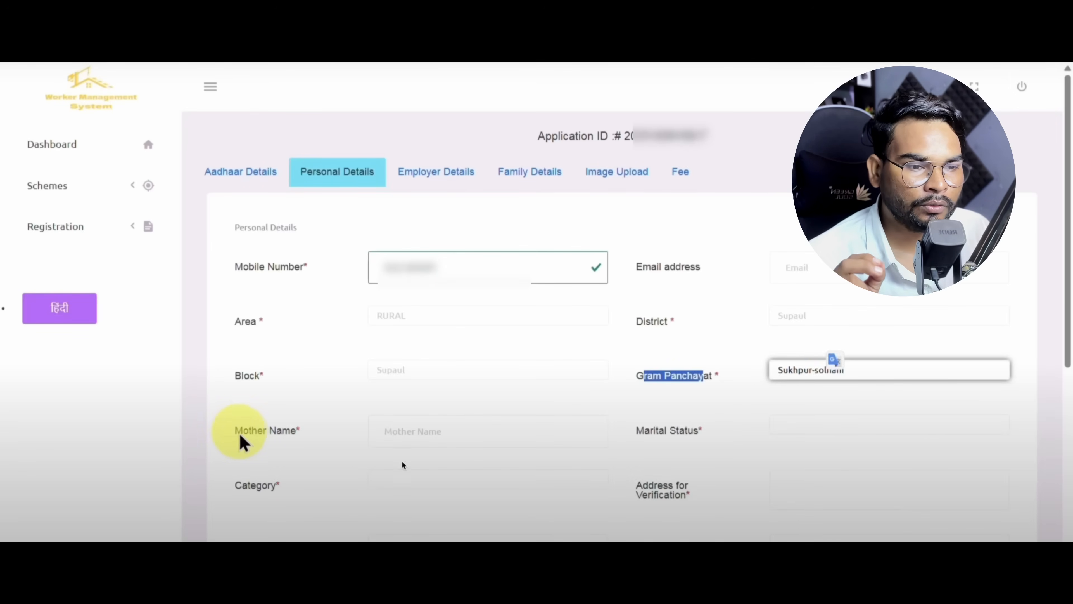
{"action": "left_click_drag", "start_coordinate": [236, 432], "coordinate": [287, 430]}
{"action": "left_click", "coordinate": [401, 431]}
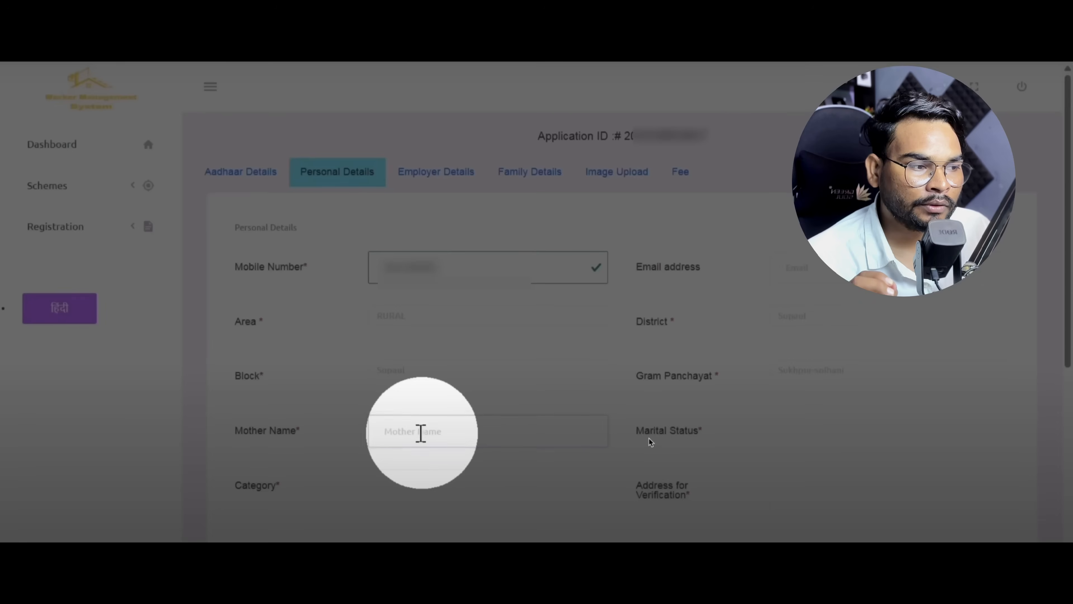
{"action": "left_click", "coordinate": [692, 455]}
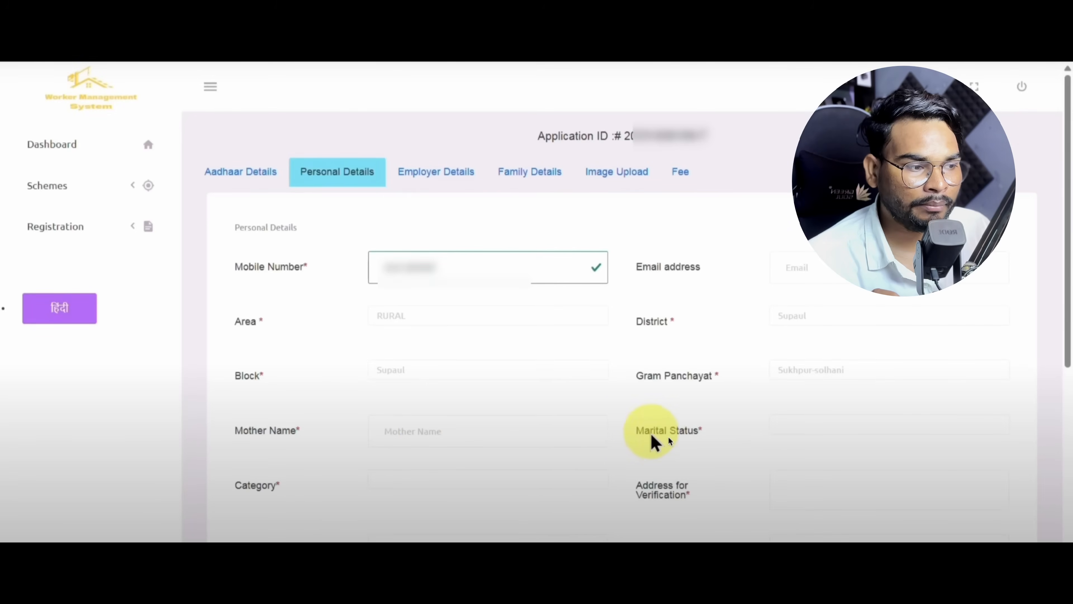
{"action": "left_click", "coordinate": [799, 431]}
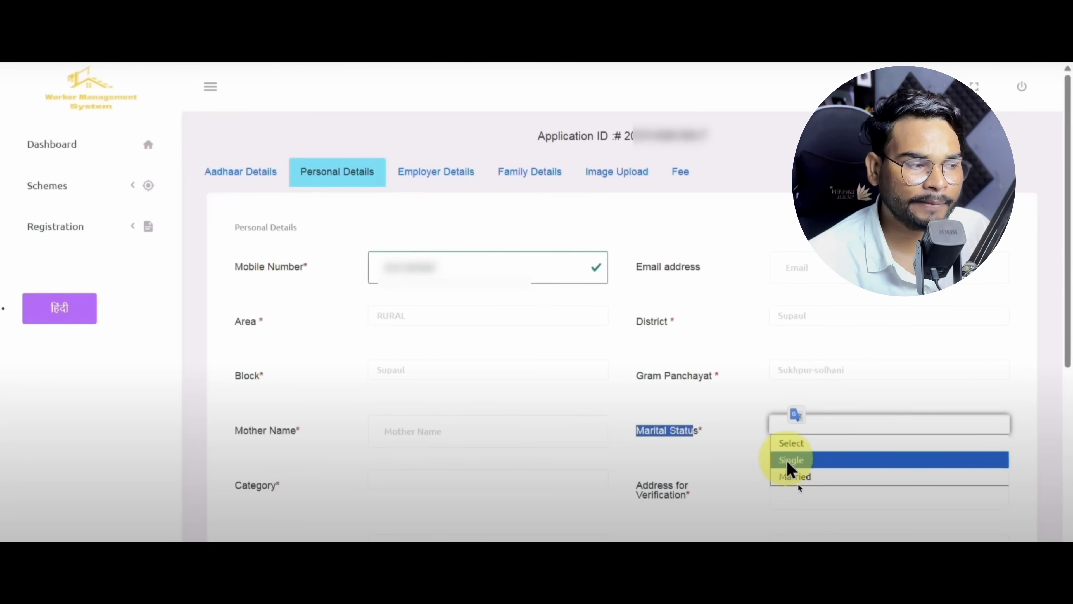
{"action": "left_click", "coordinate": [791, 477]}
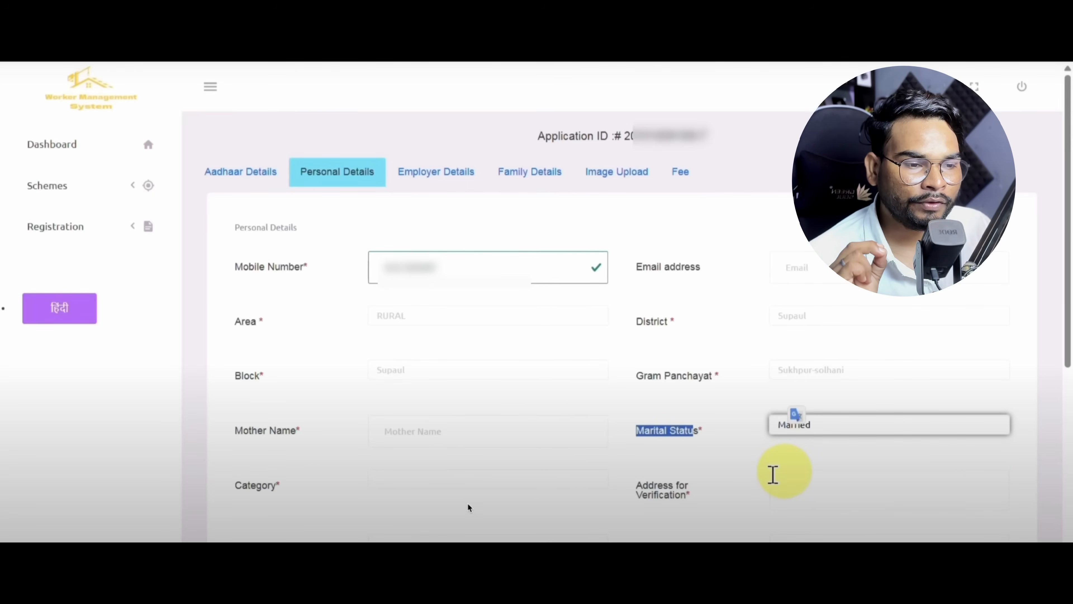
Set the worker's Category to EBC and go to the Address for Verification field.
{"action": "left_click", "coordinate": [343, 488]}
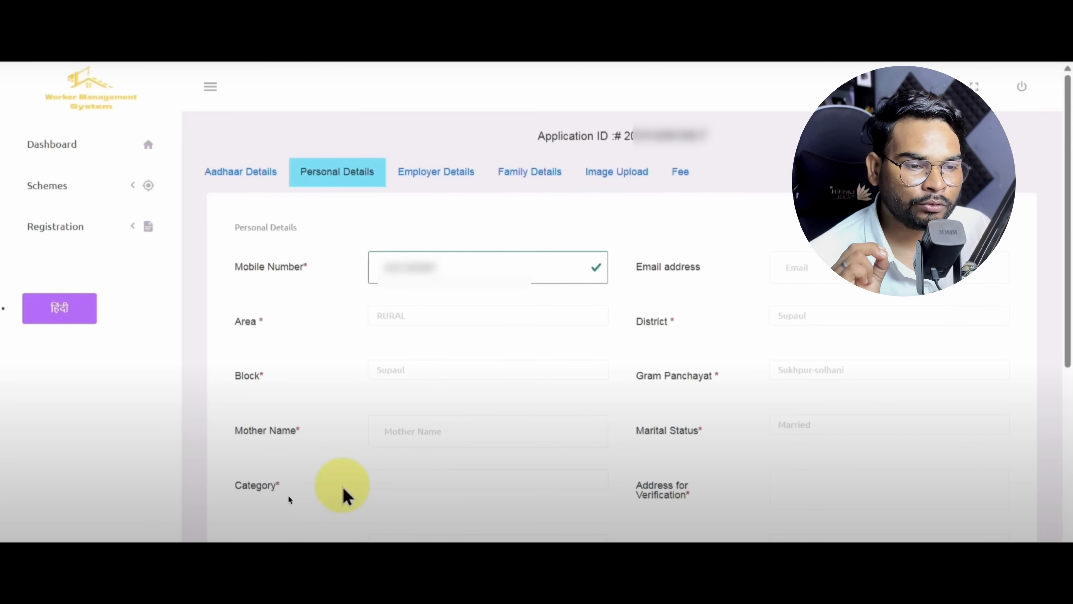
{"action": "double_click", "coordinate": [404, 490]}
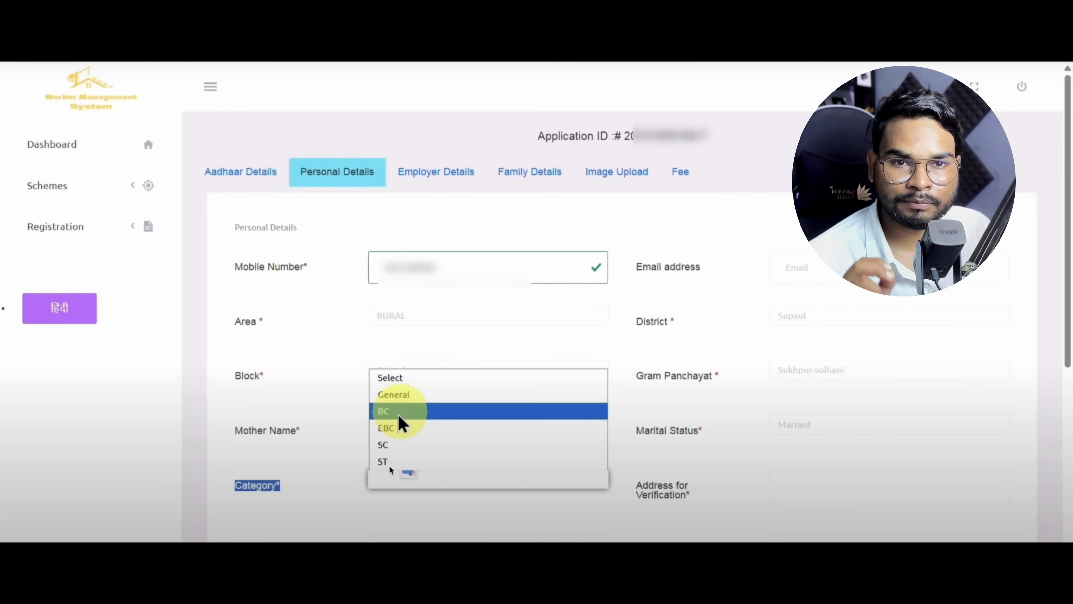
{"action": "left_click", "coordinate": [389, 429]}
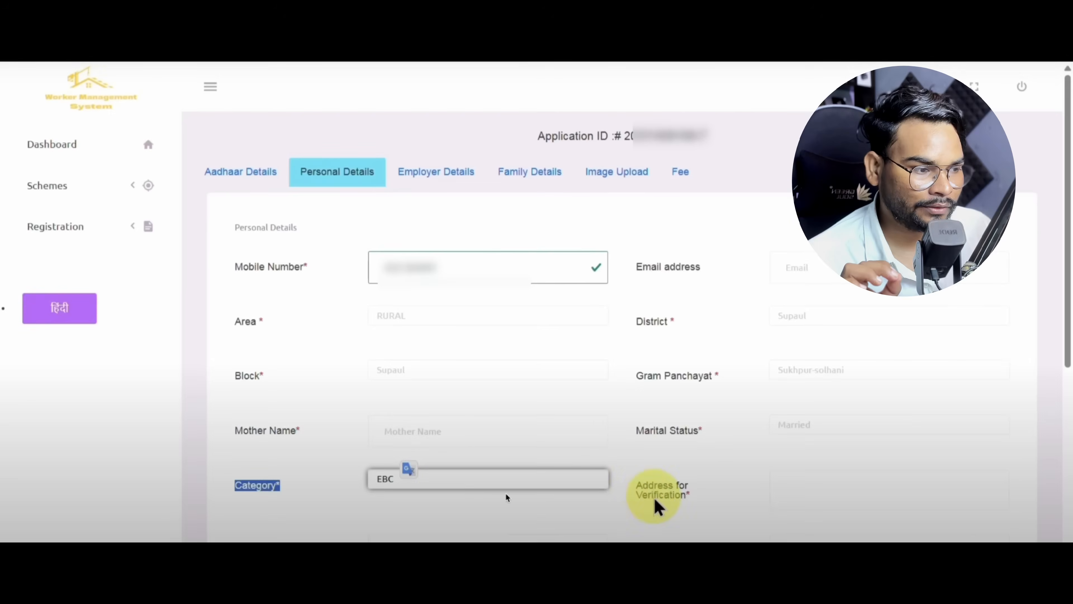
{"action": "left_click_drag", "start_coordinate": [639, 486], "coordinate": [657, 498]}
{"action": "left_click", "coordinate": [683, 497]}
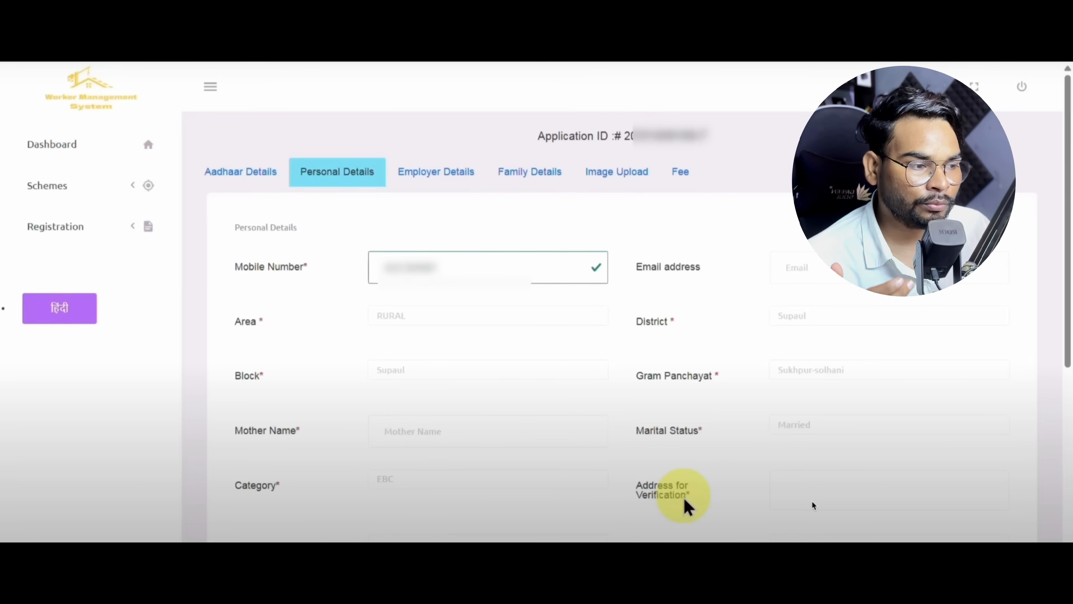
{"action": "left_click", "coordinate": [803, 489]}
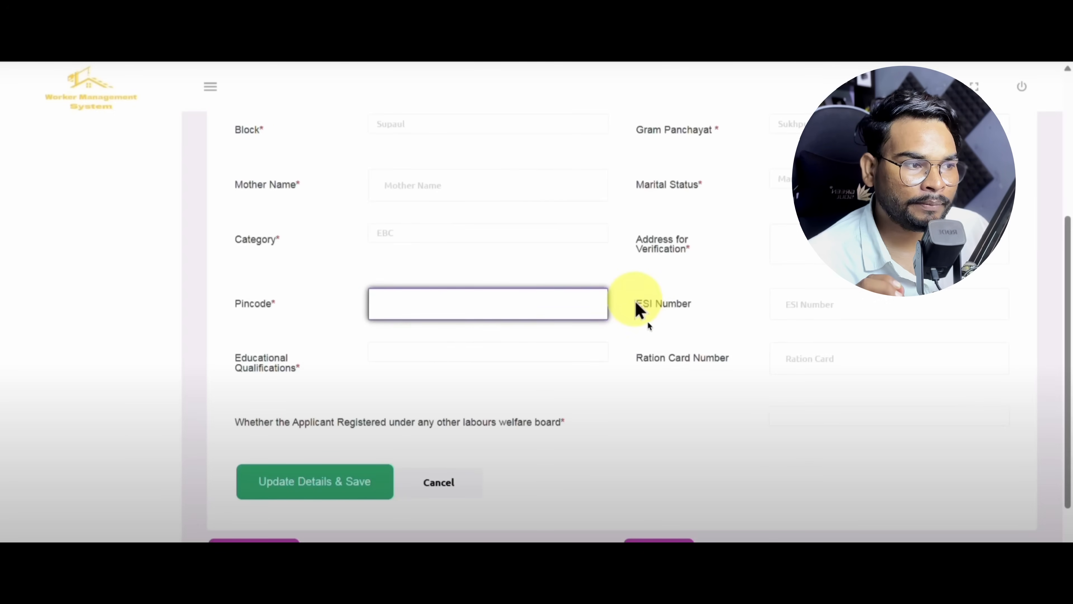
Set the worker's Educational Qualifications to Matric Pass.
{"action": "left_click_drag", "start_coordinate": [636, 302], "coordinate": [650, 304]}
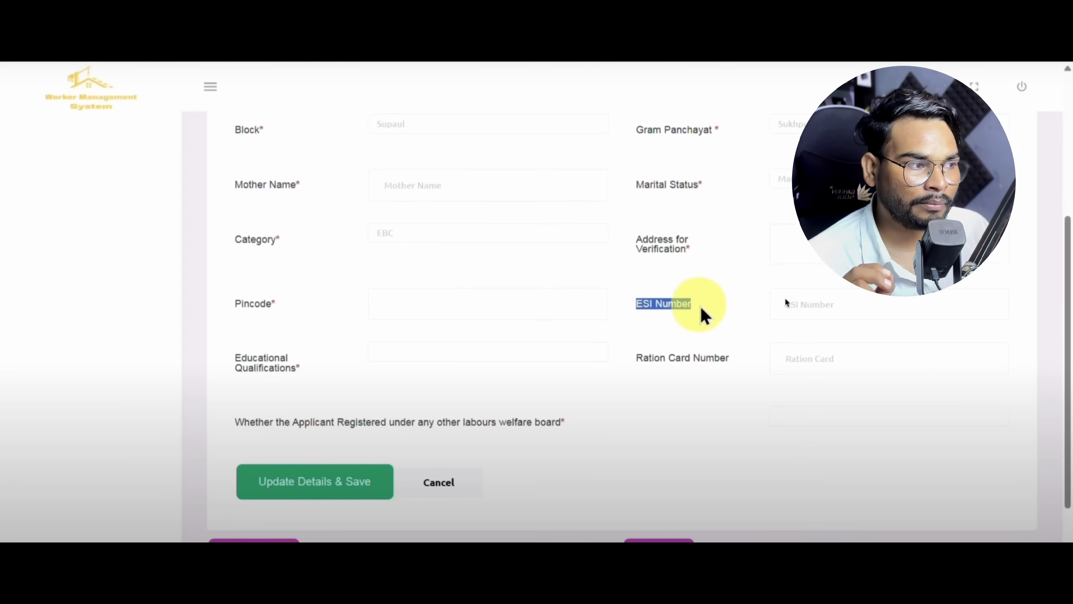
{"action": "left_click", "coordinate": [829, 306]}
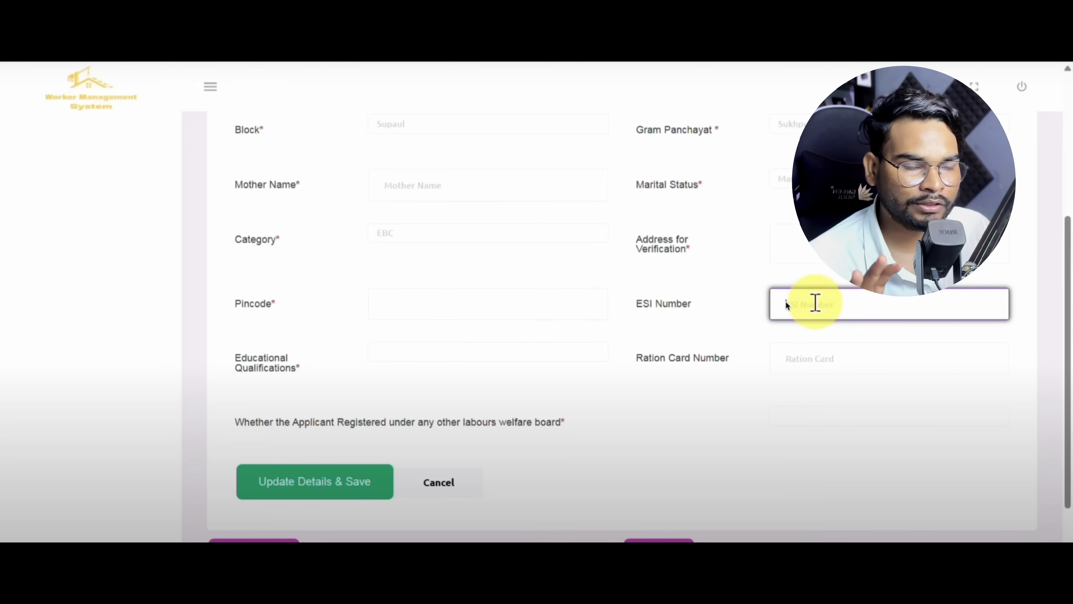
{"action": "left_click_drag", "start_coordinate": [233, 367], "coordinate": [292, 376]}
{"action": "left_click", "coordinate": [409, 373]}
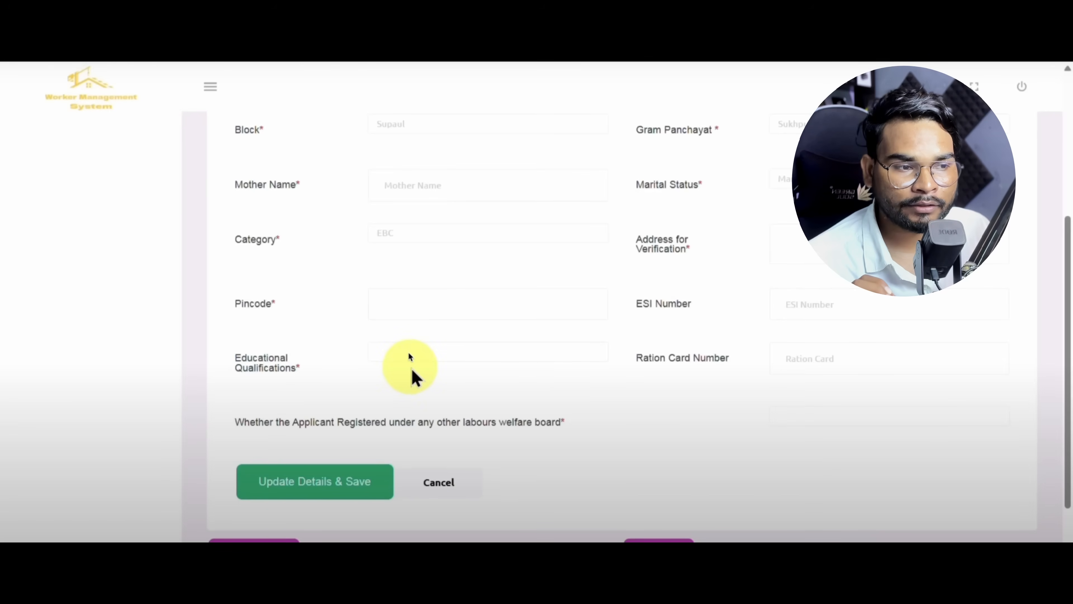
{"action": "left_click", "coordinate": [438, 358]}
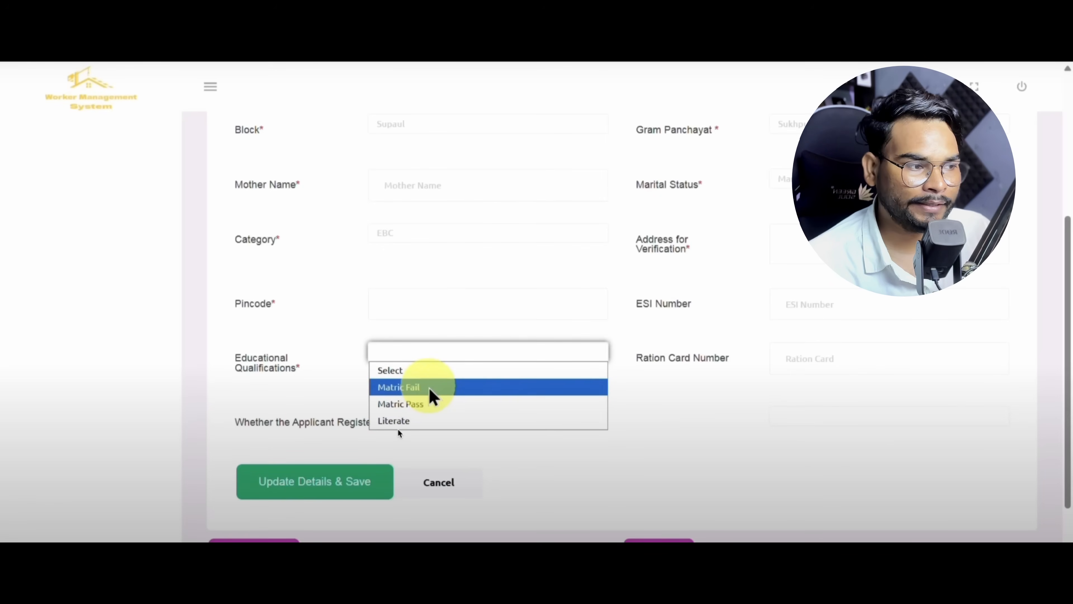
{"action": "left_click", "coordinate": [405, 406]}
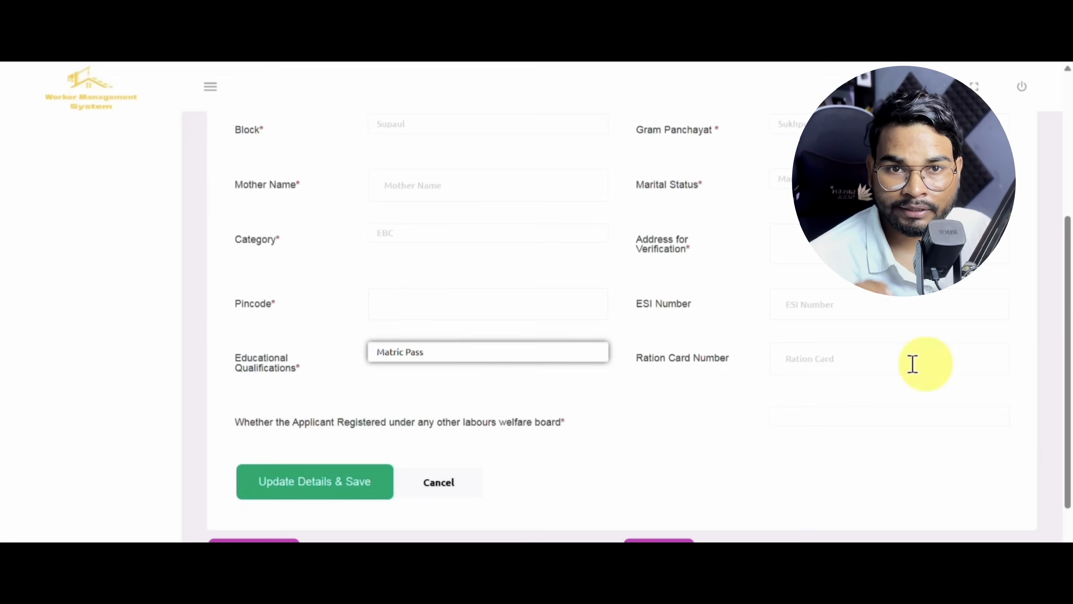
Answer No to whether the applicant is registered under any other labour welfare board.
{"action": "left_click", "coordinate": [846, 365]}
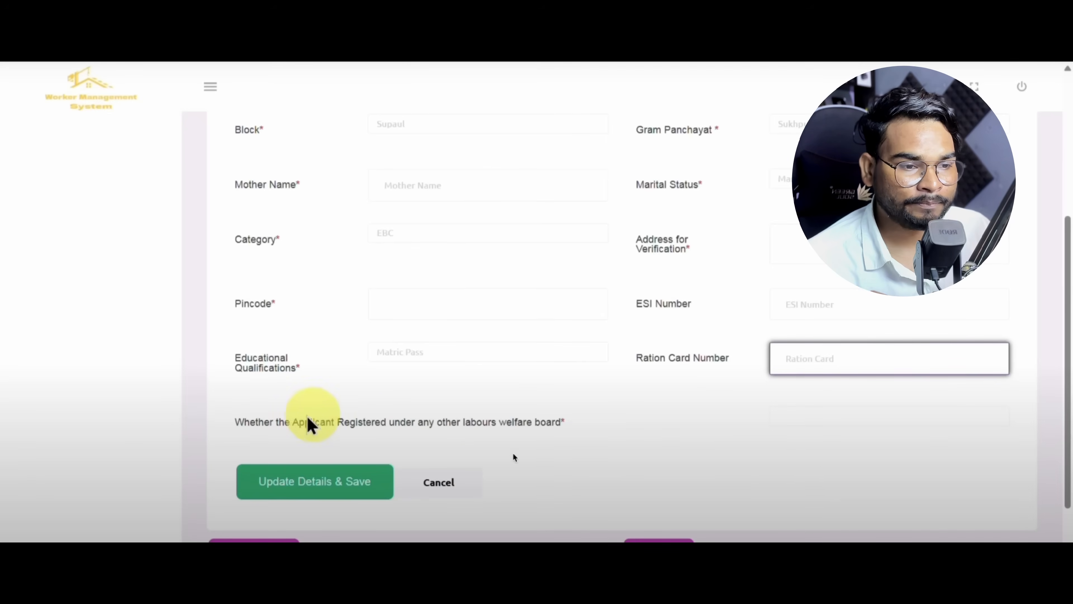
{"action": "left_click_drag", "start_coordinate": [236, 422], "coordinate": [568, 440]}
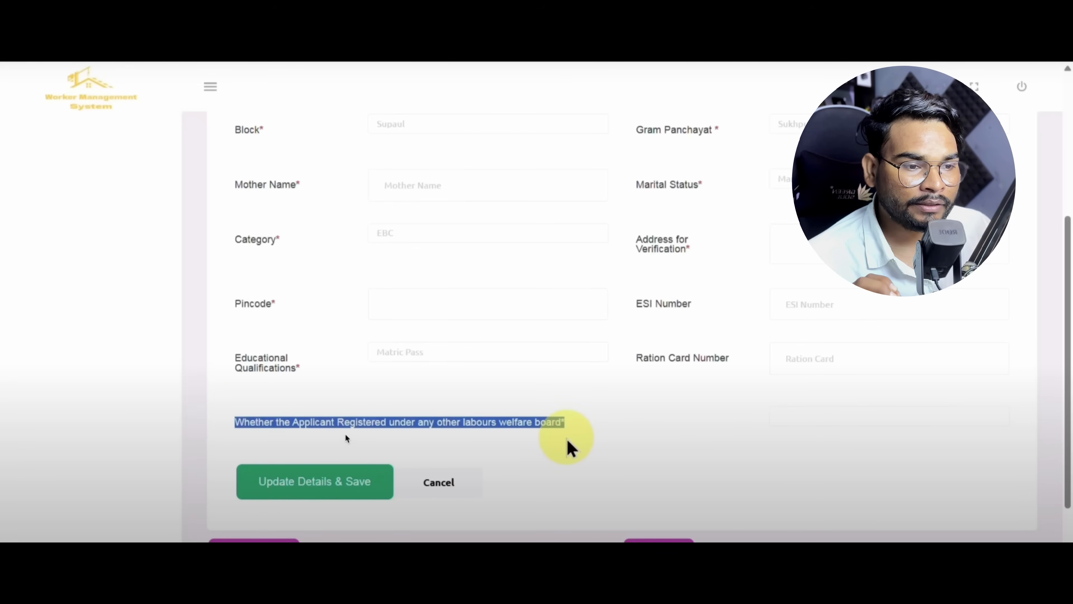
{"action": "left_click", "coordinate": [774, 423]}
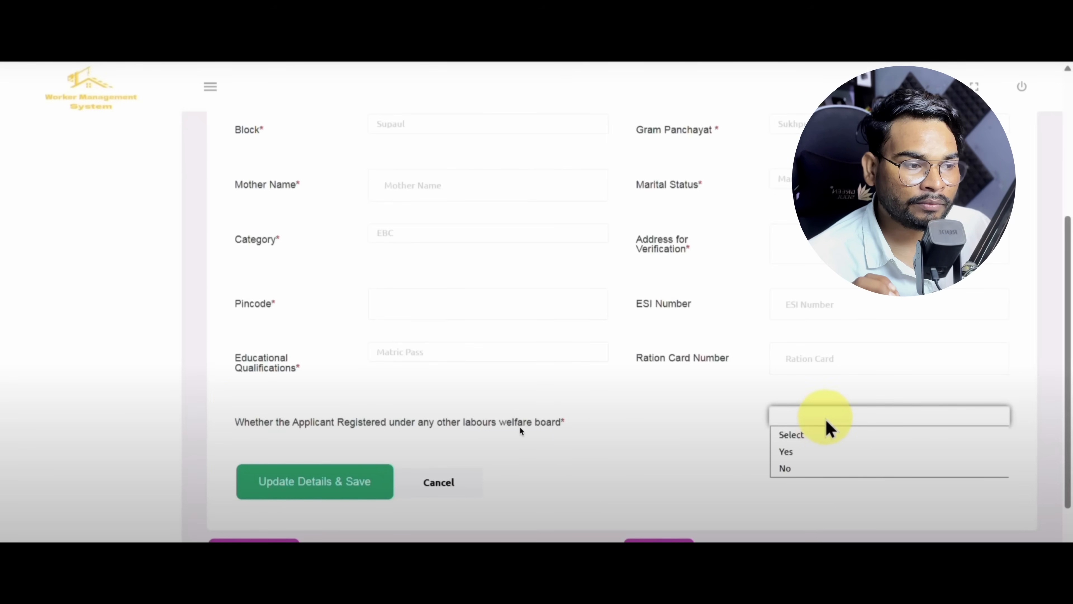
{"action": "left_click", "coordinate": [787, 469]}
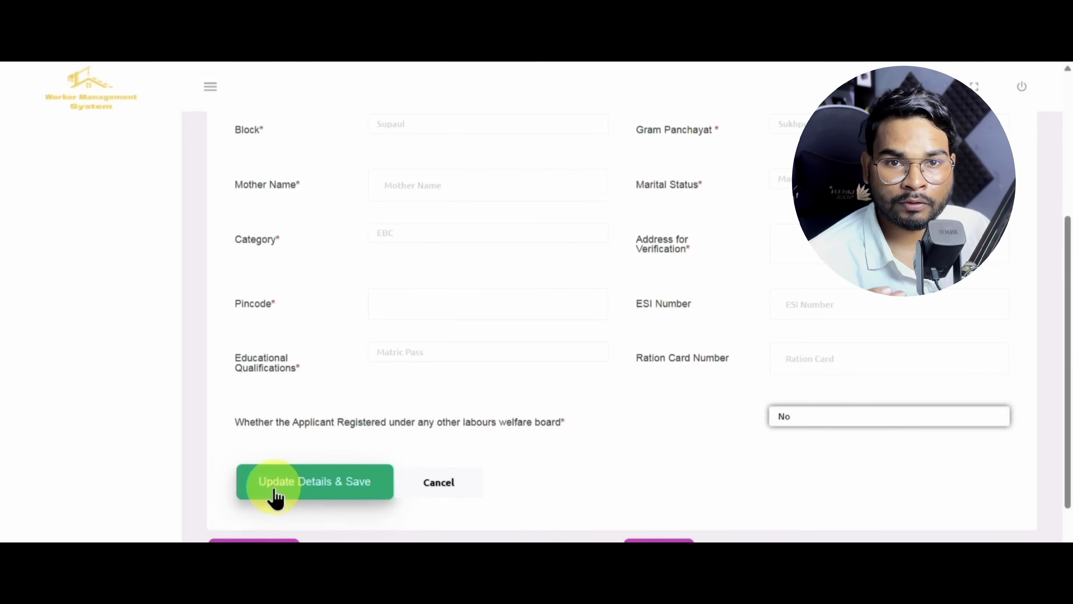
Update and save the completed Personal Details of the worker.
{"action": "key", "text": "ctrl"}
{"action": "key", "text": "ctrl"}
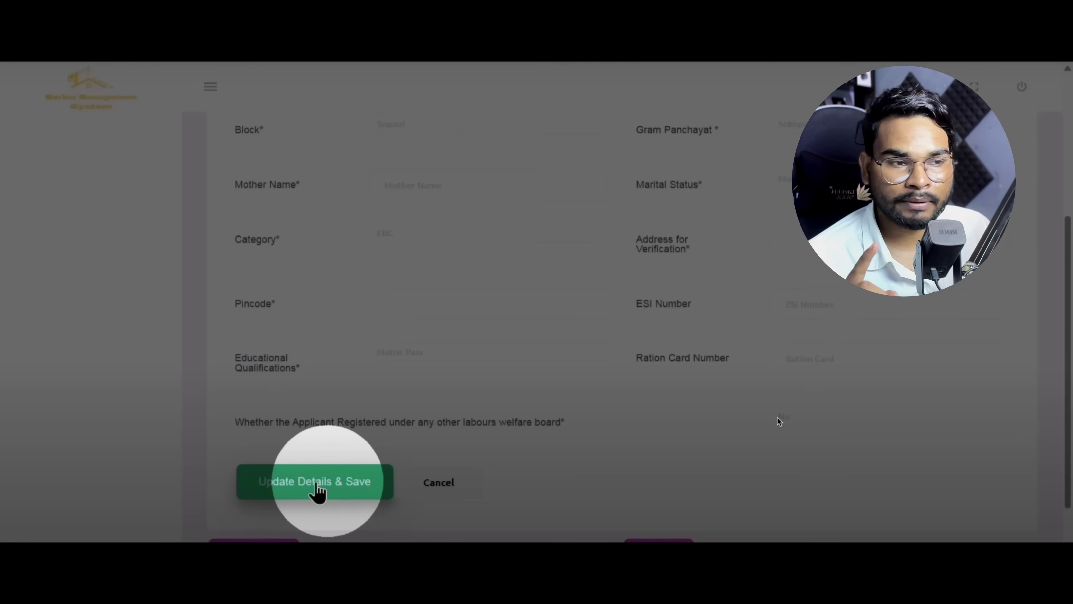
{"action": "scroll", "coordinate": [331, 485], "scroll_direction": "down", "scroll_amount": 2}
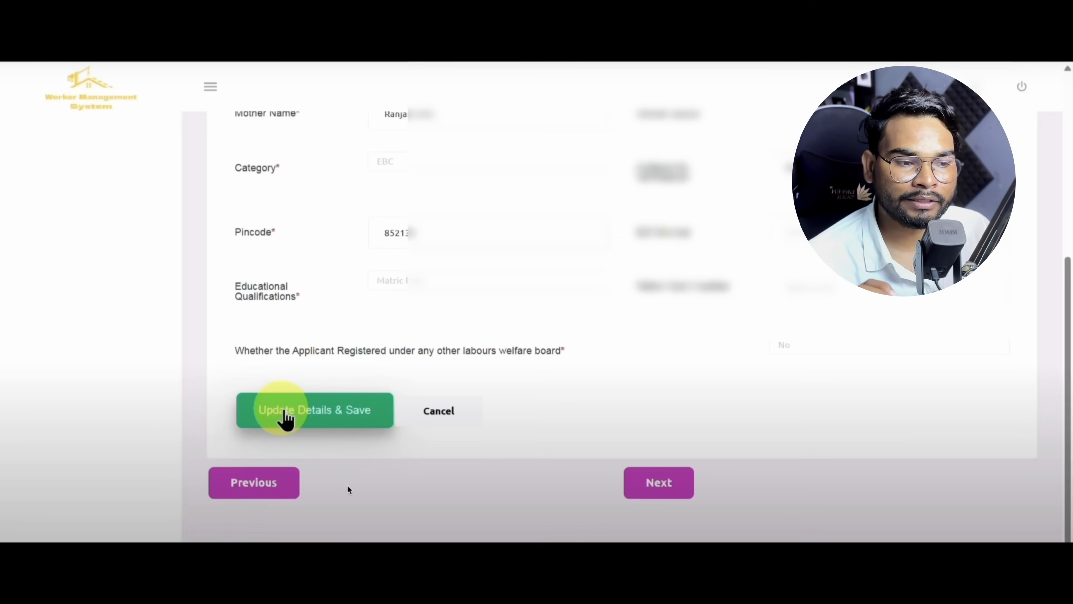
{"action": "left_click", "coordinate": [296, 419]}
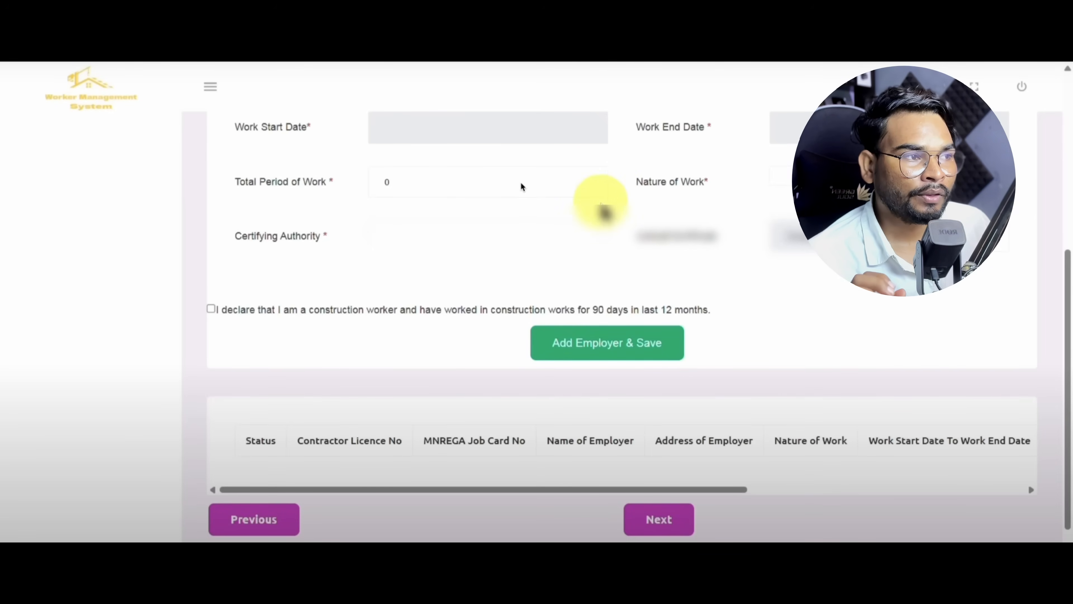
Go through the Contractor Licence No, MNREGA JOB Card Number, Employer Name and Employer Address fields of the Employer Details.
{"action": "left_click_drag", "start_coordinate": [1067, 428], "coordinate": [1067, 281]}
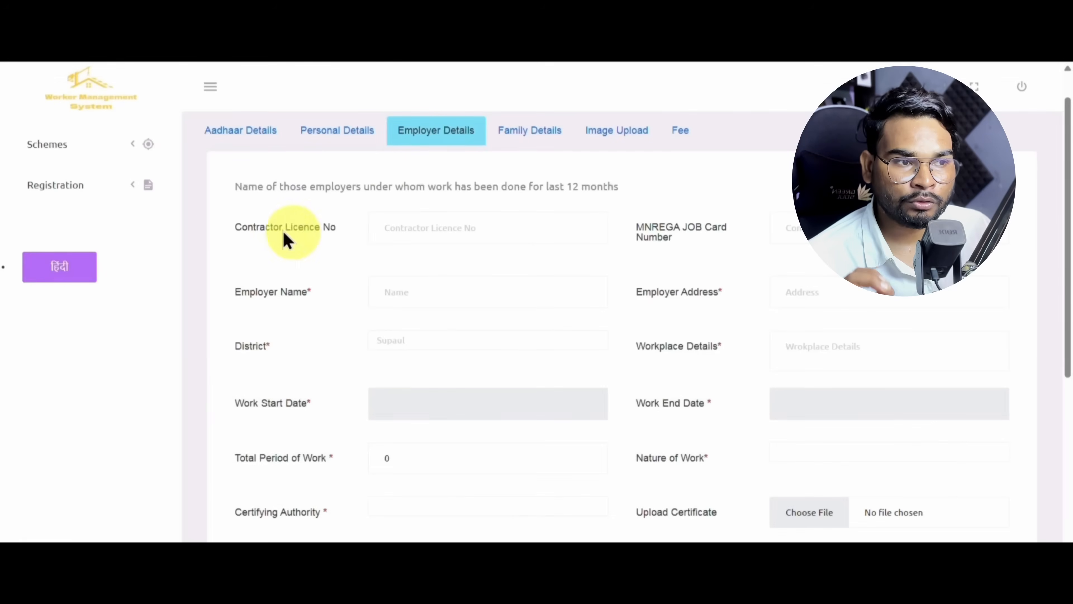
{"action": "left_click_drag", "start_coordinate": [223, 230], "coordinate": [342, 232]}
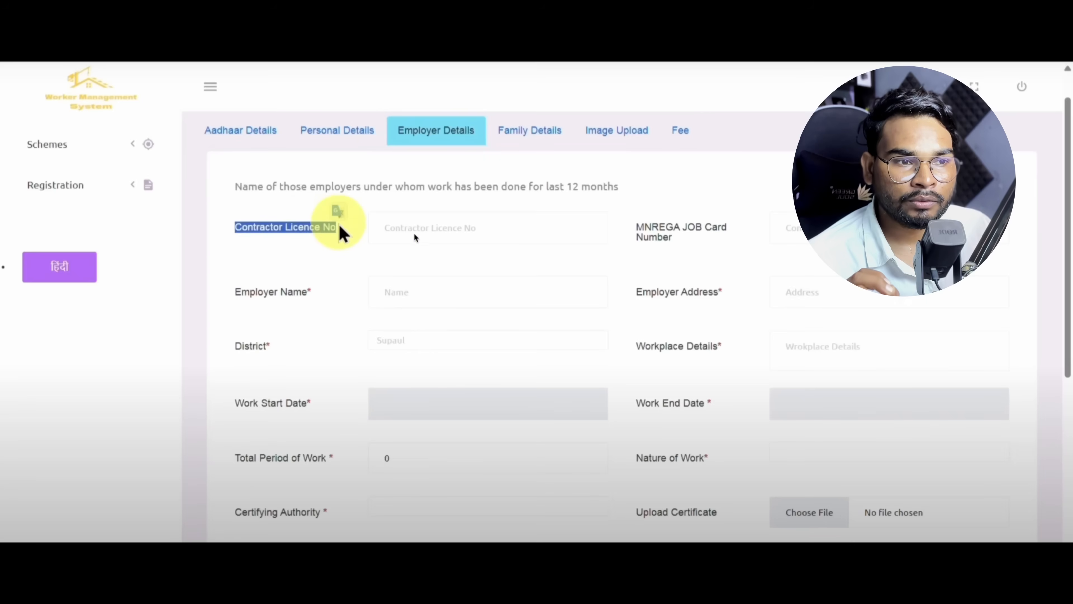
{"action": "left_click", "coordinate": [312, 249]}
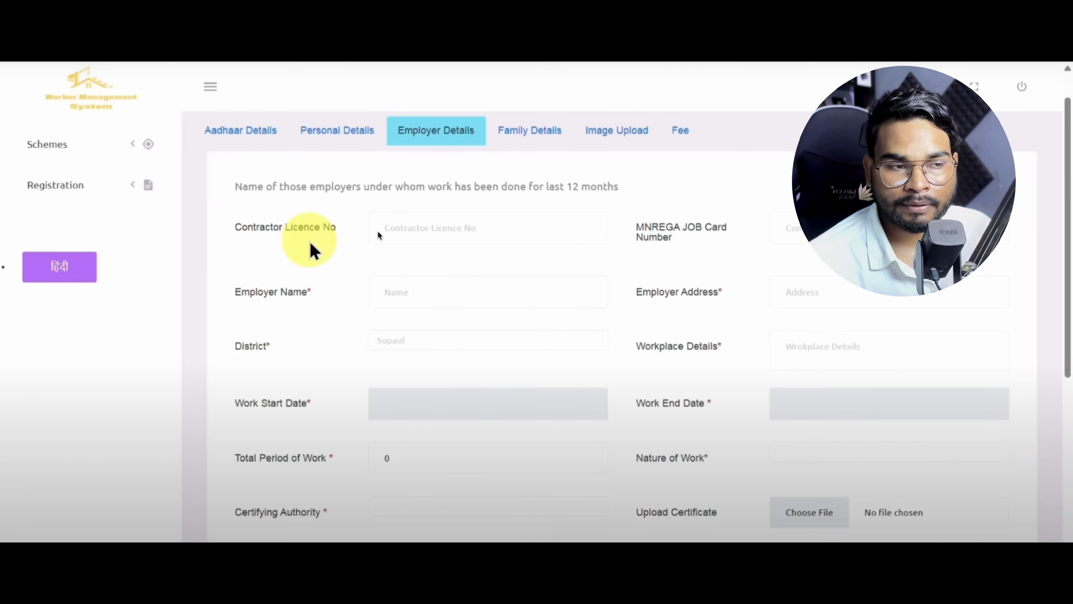
{"action": "left_click", "coordinate": [422, 228]}
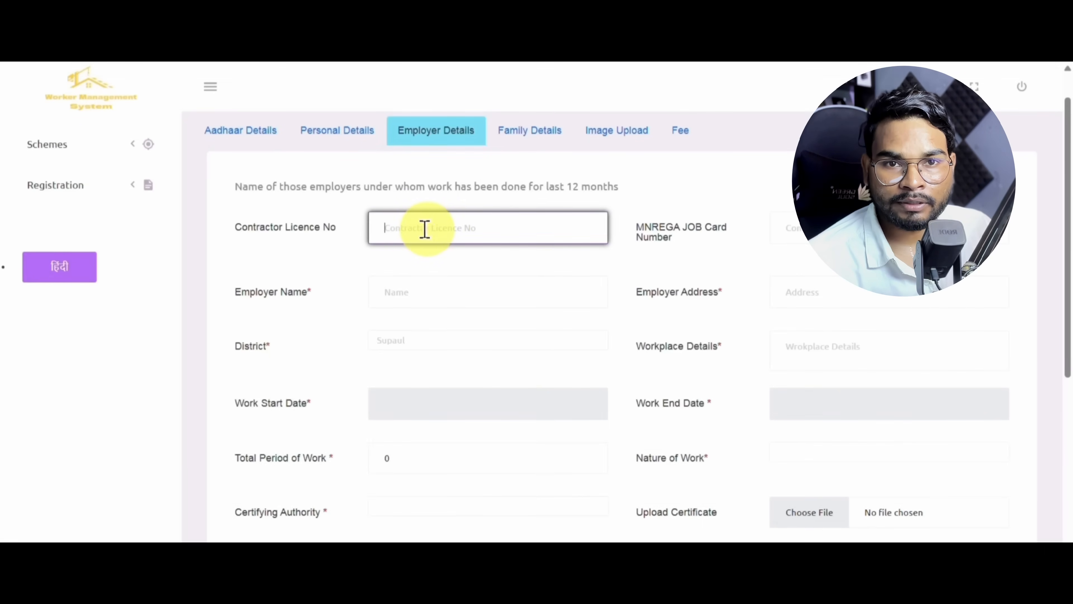
{"action": "left_click", "coordinate": [642, 235]}
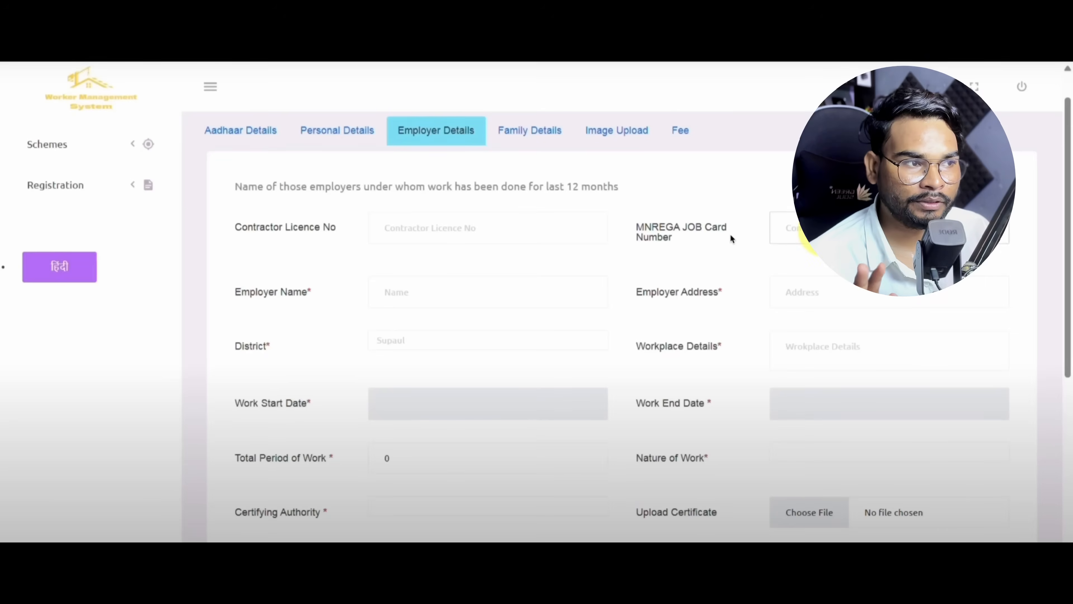
{"action": "left_click", "coordinate": [731, 235]}
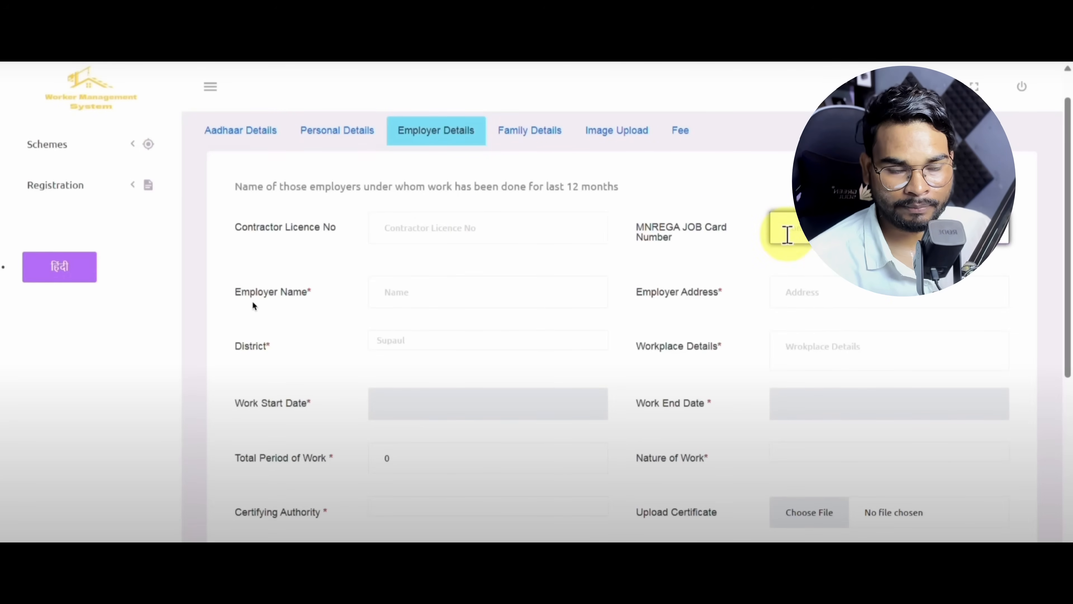
{"action": "left_click_drag", "start_coordinate": [233, 292], "coordinate": [307, 295]}
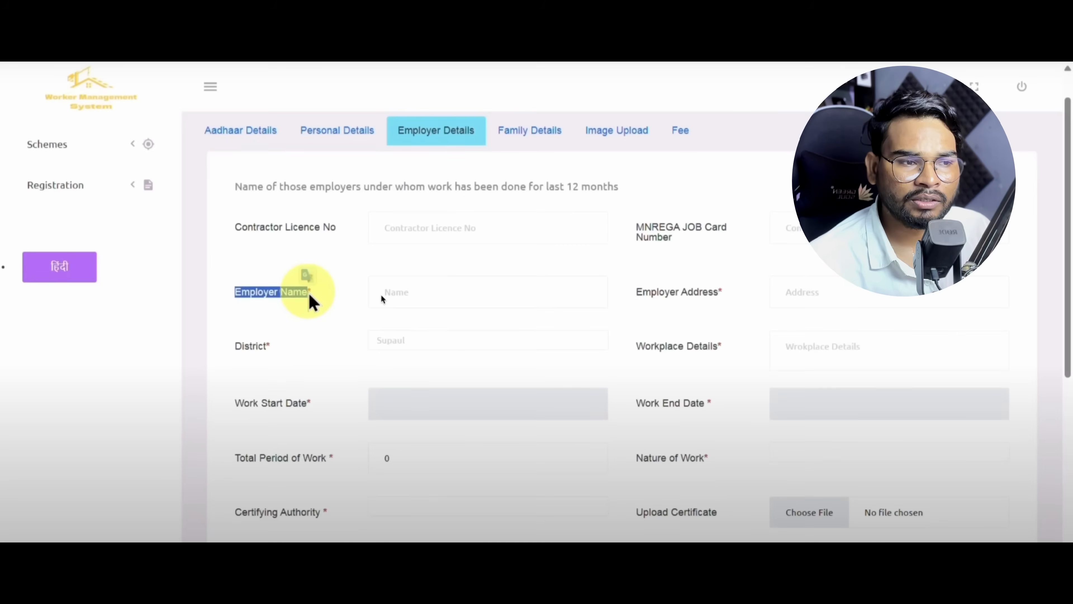
{"action": "left_click", "coordinate": [419, 292]}
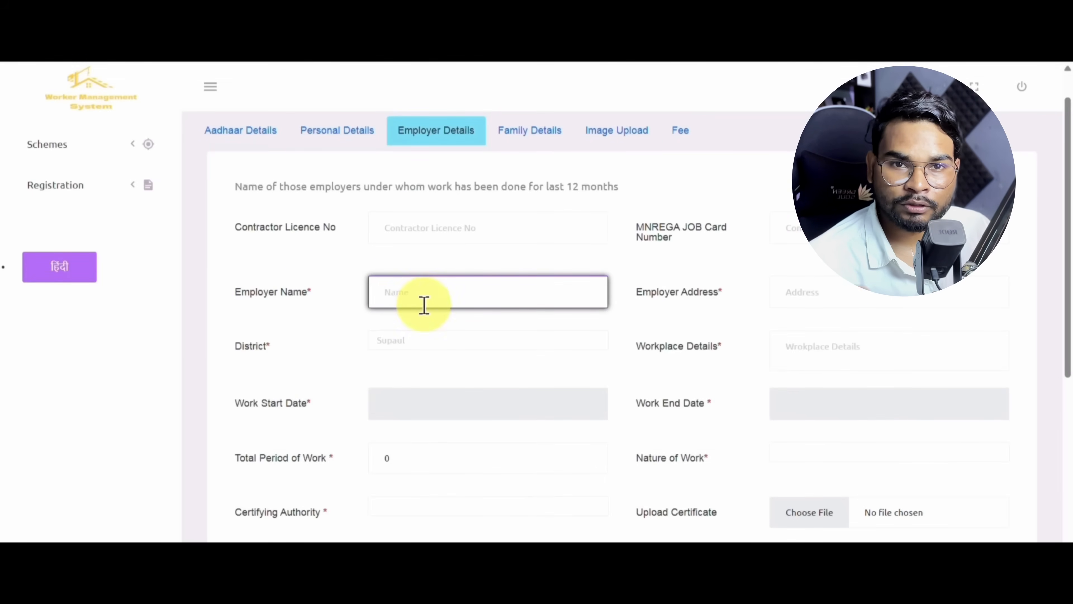
{"action": "left_click_drag", "start_coordinate": [635, 296], "coordinate": [718, 302]}
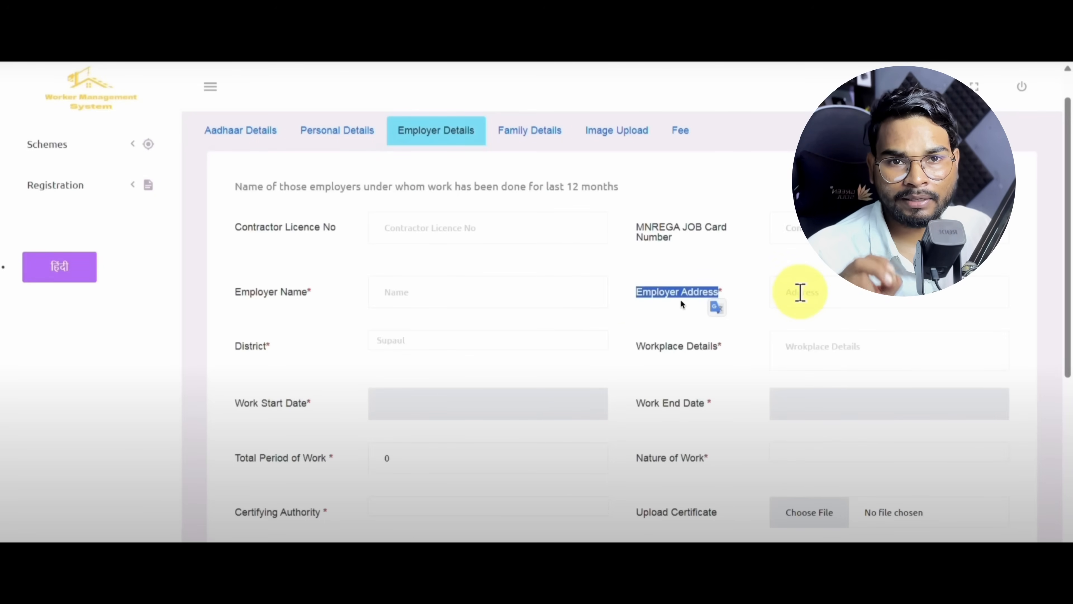
{"action": "left_click", "coordinate": [820, 295]}
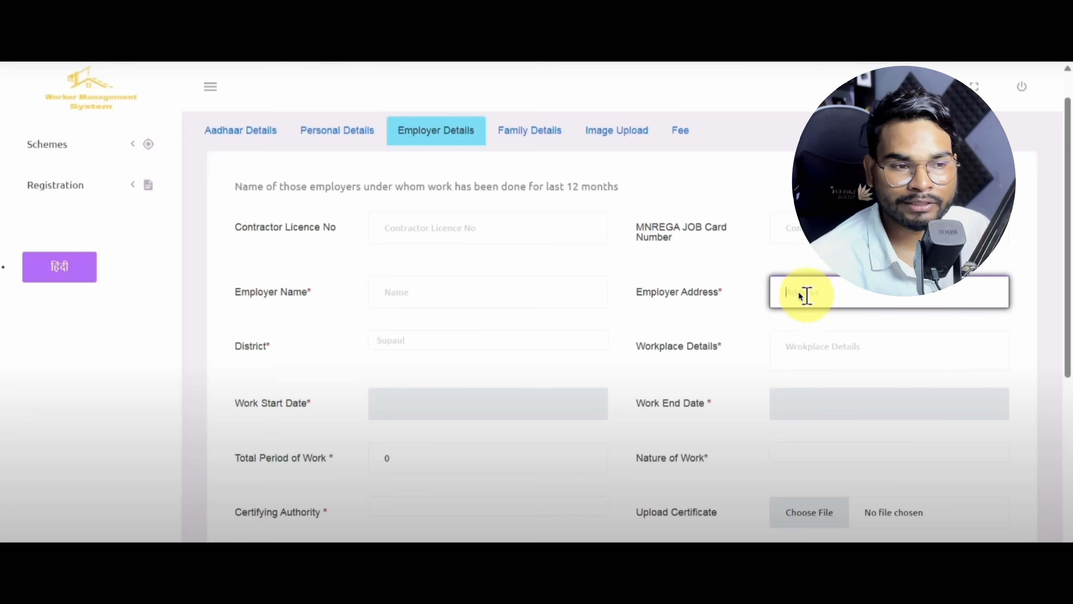
Choose Supaul as the employer's District and check the Workplace Details field.
{"action": "left_click", "coordinate": [395, 342]}
{"action": "scroll", "coordinate": [404, 254], "scroll_direction": "up", "scroll_amount": 6}
{"action": "scroll", "coordinate": [405, 304], "scroll_direction": "down", "scroll_amount": 5}
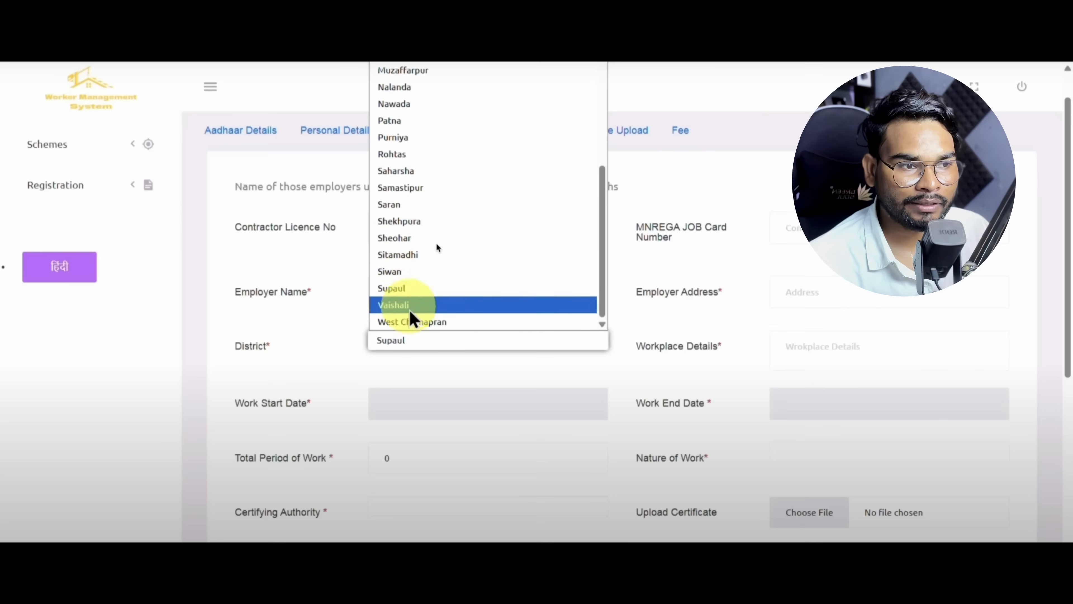
{"action": "left_click", "coordinate": [387, 294]}
{"action": "left_click_drag", "start_coordinate": [637, 348], "coordinate": [727, 350]}
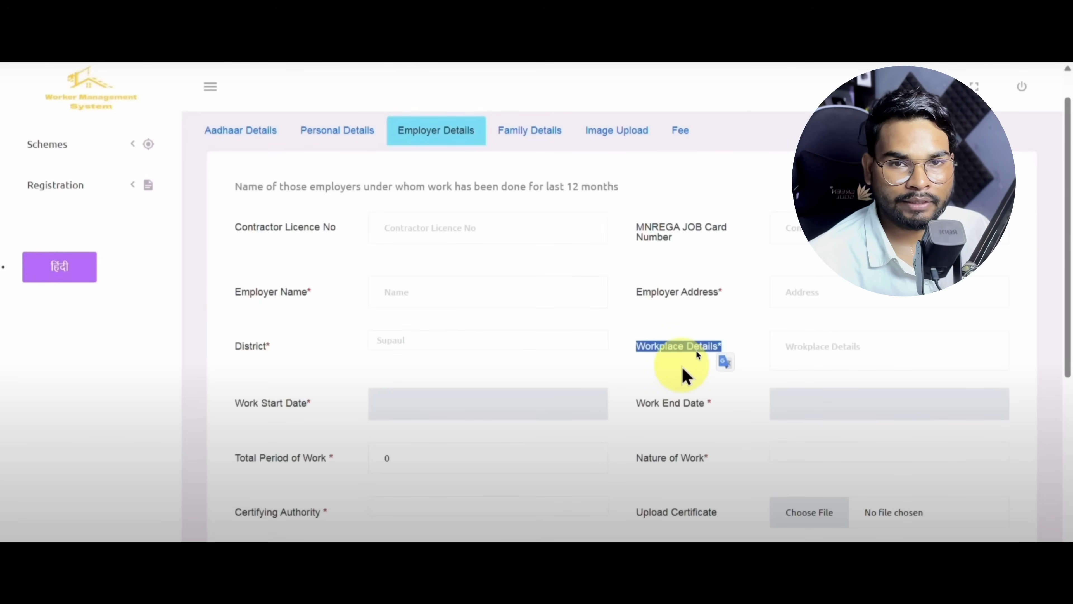
Set the Work Start Date in the Employer Details to 1 June 2025.
{"action": "left_click", "coordinate": [830, 359]}
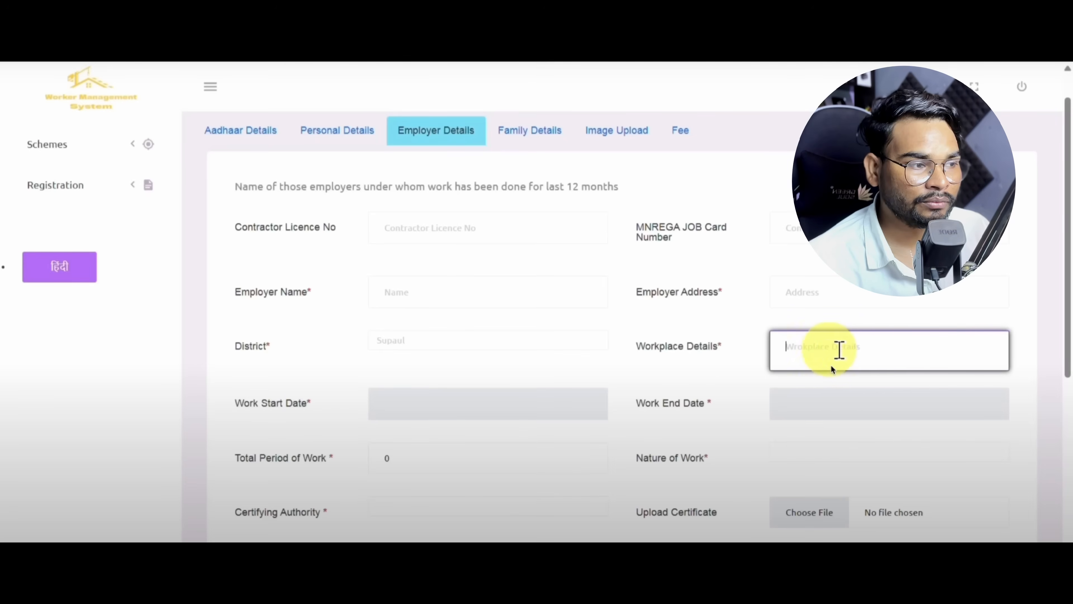
{"action": "left_click_drag", "start_coordinate": [235, 400], "coordinate": [309, 408]}
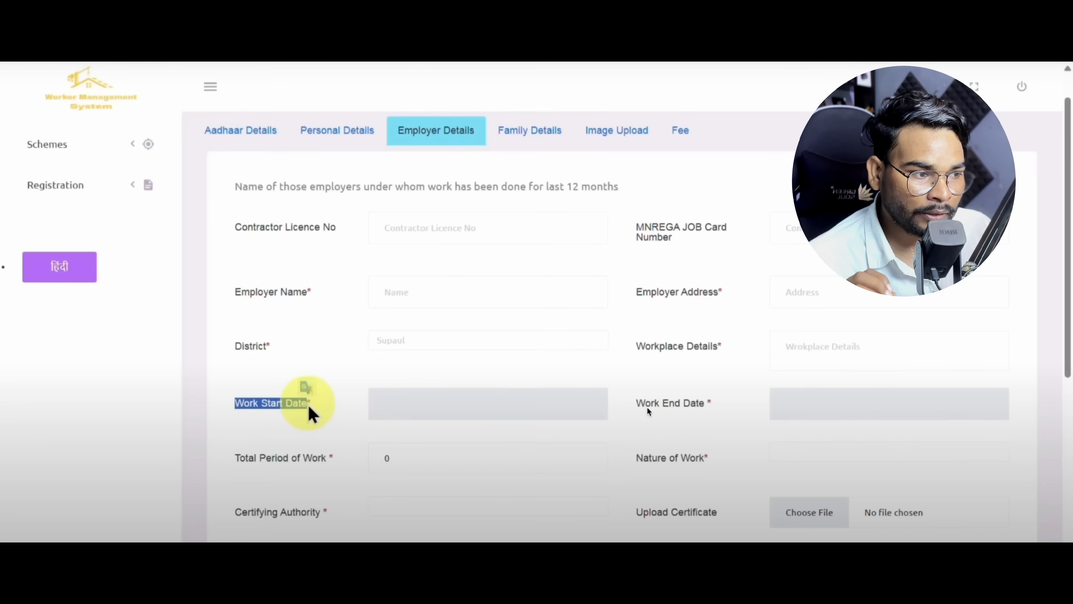
{"action": "left_click", "coordinate": [417, 406]}
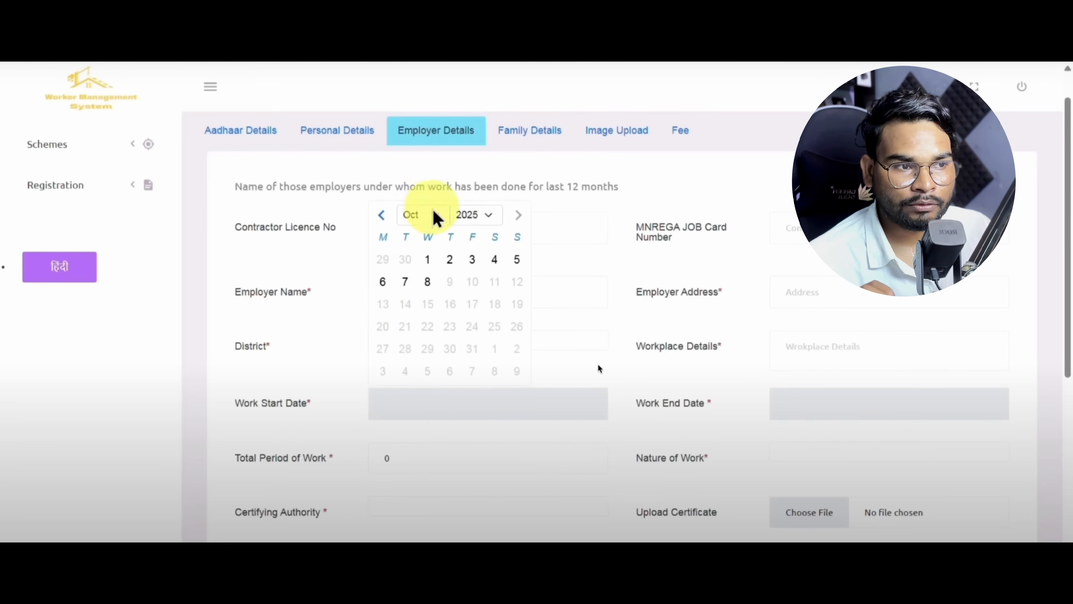
{"action": "left_click", "coordinate": [474, 216]}
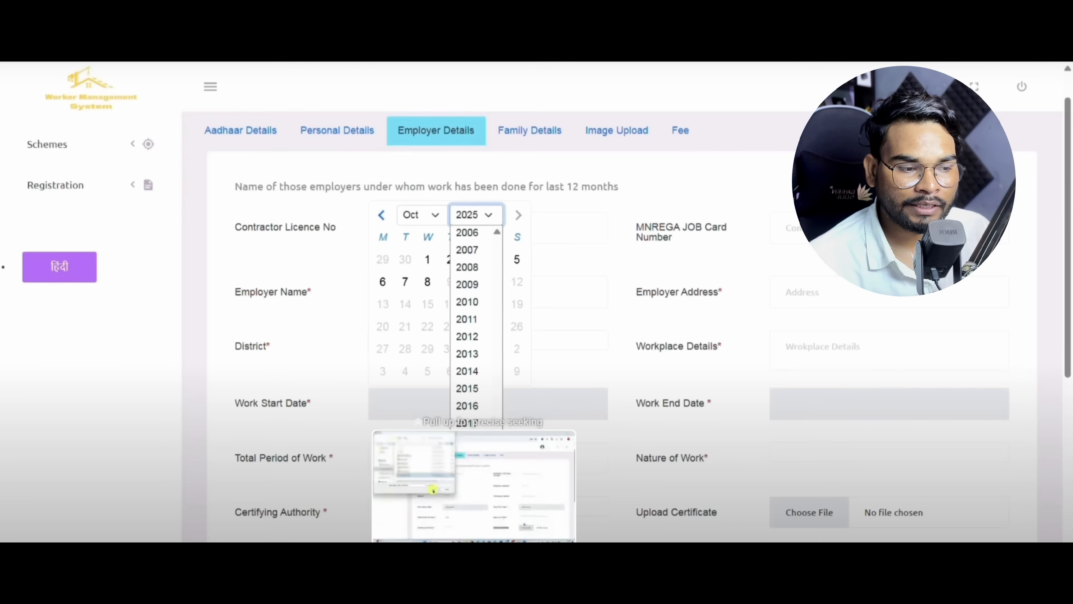
{"action": "left_click", "coordinate": [468, 559]}
{"action": "left_click", "coordinate": [433, 222]}
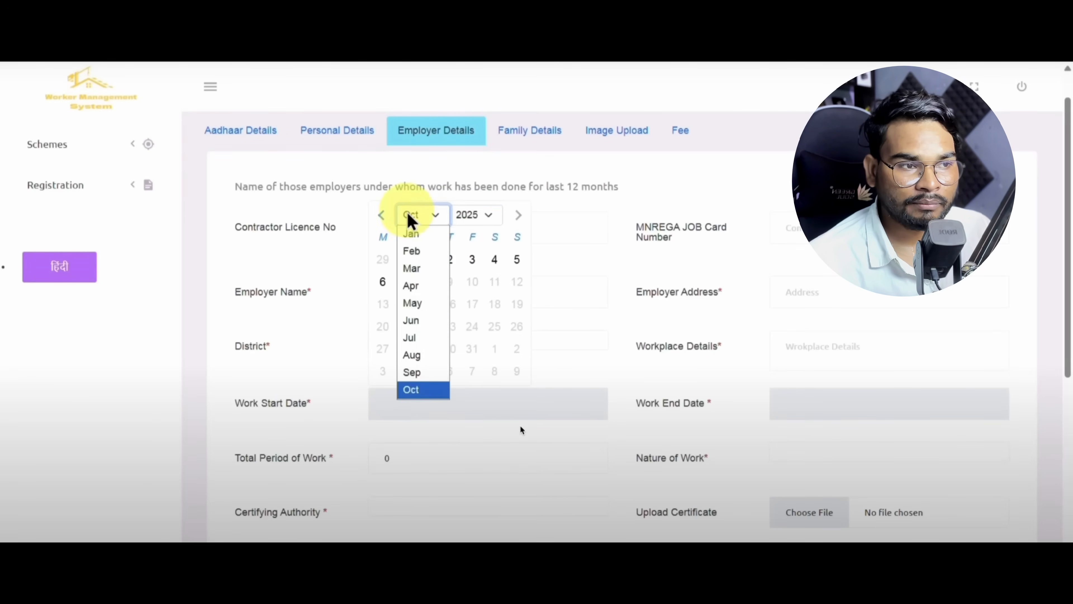
{"action": "left_click", "coordinate": [412, 322]}
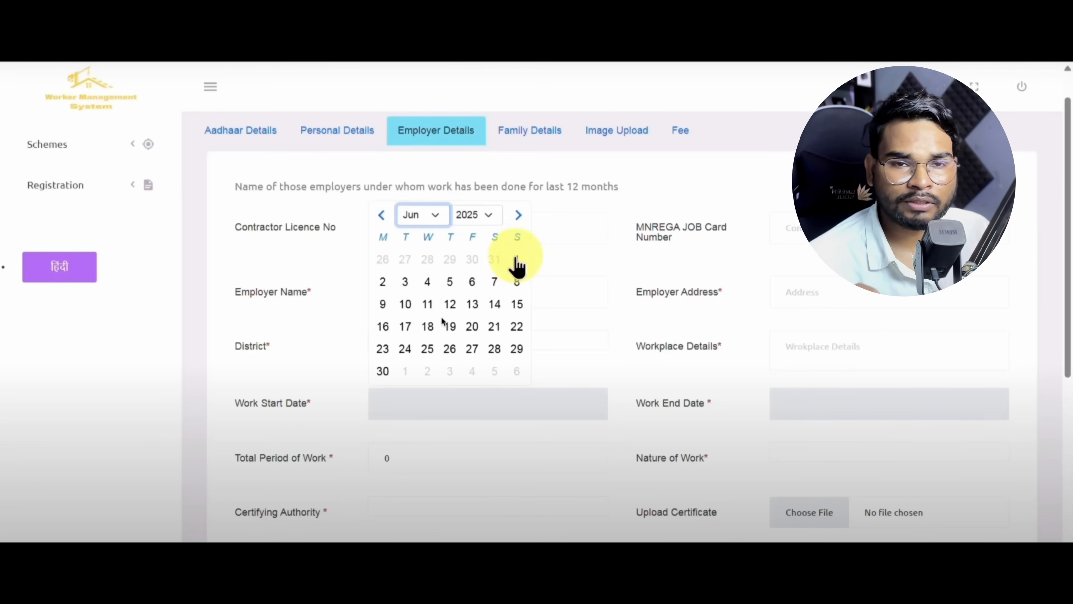
{"action": "left_click", "coordinate": [517, 260]}
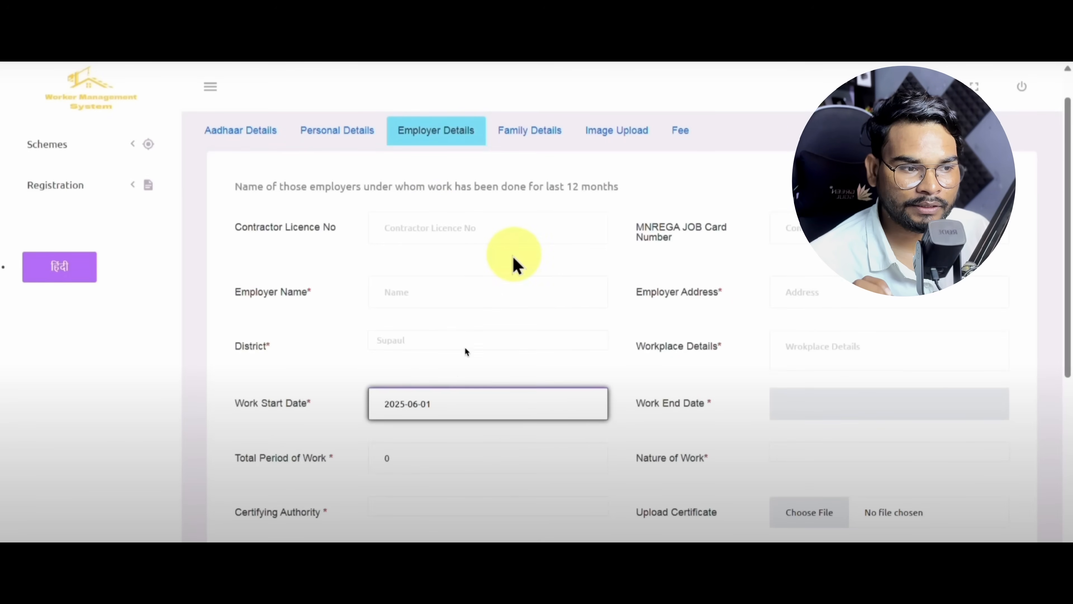
Set the Work End Date in the Employer Details to 1 October 2025.
{"action": "left_click_drag", "start_coordinate": [643, 408], "coordinate": [700, 408]}
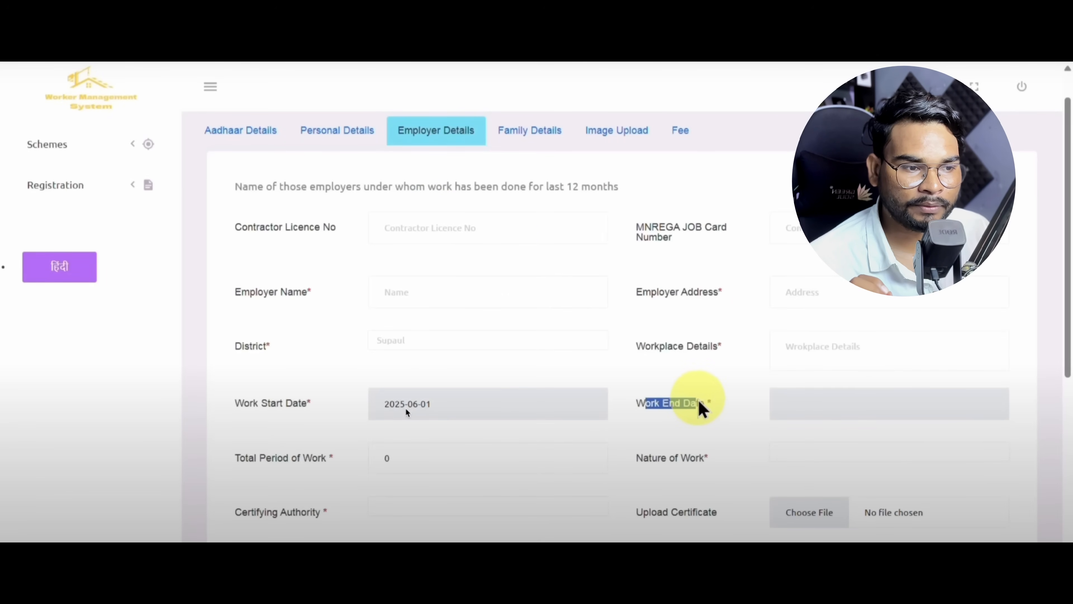
{"action": "left_click", "coordinate": [826, 404]}
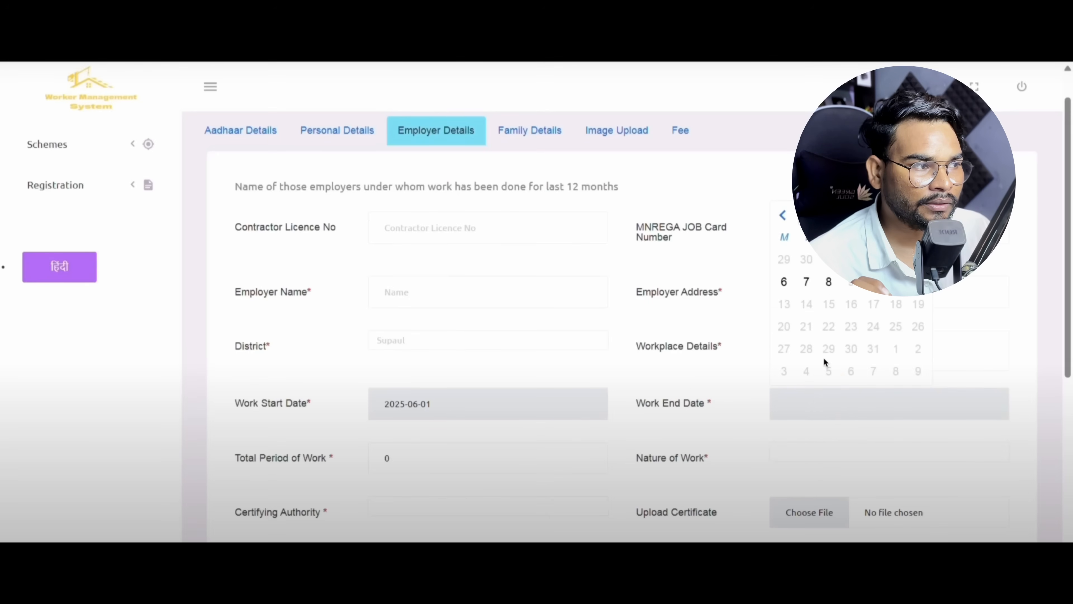
{"action": "left_click", "coordinate": [829, 259]}
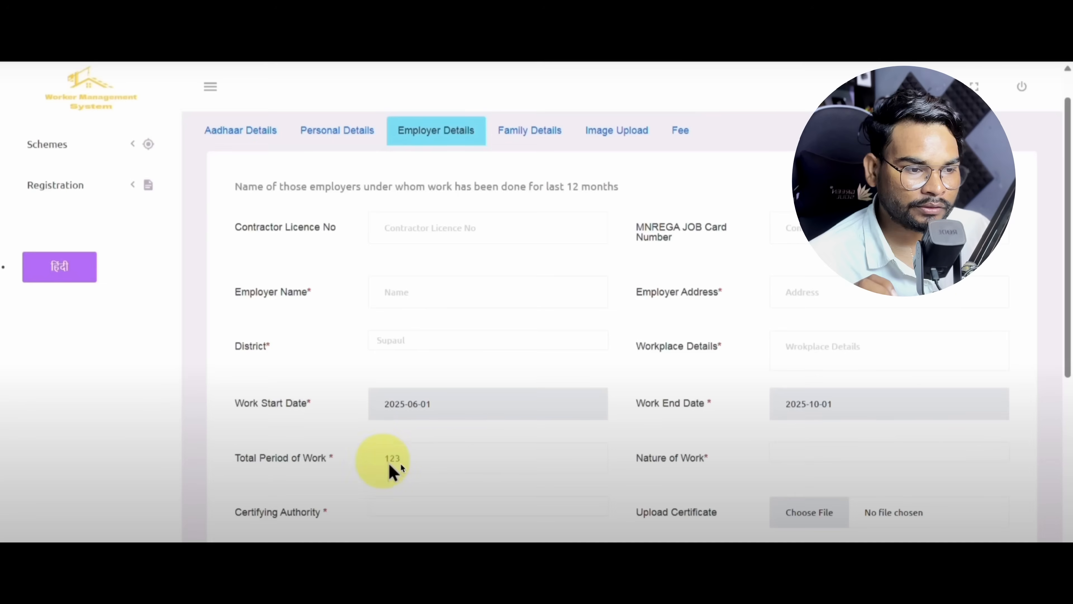
Choose राज मिस्त्री का हेल्पर (Mason's Helper) as the Nature of Work.
{"action": "left_click_drag", "start_coordinate": [638, 462], "coordinate": [701, 468]}
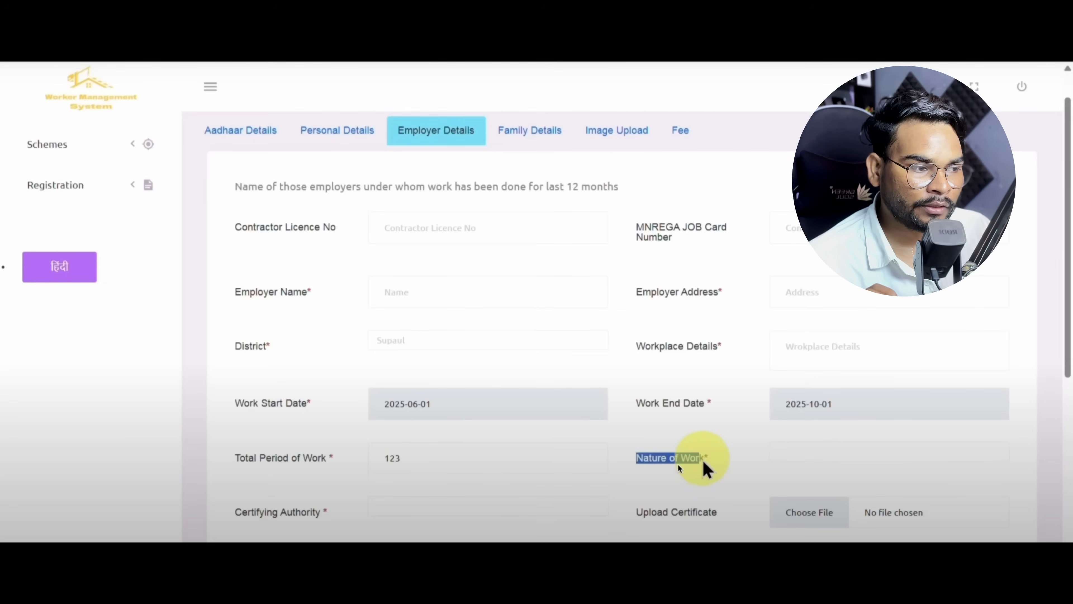
{"action": "left_click", "coordinate": [828, 456]}
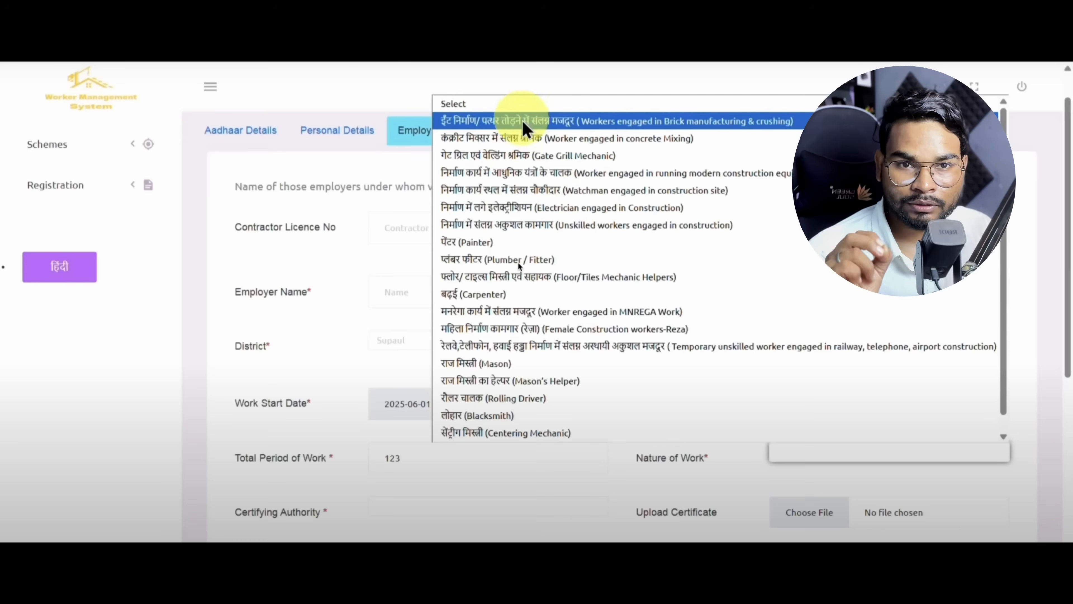
{"action": "scroll", "coordinate": [502, 410], "scroll_direction": "down", "scroll_amount": 1}
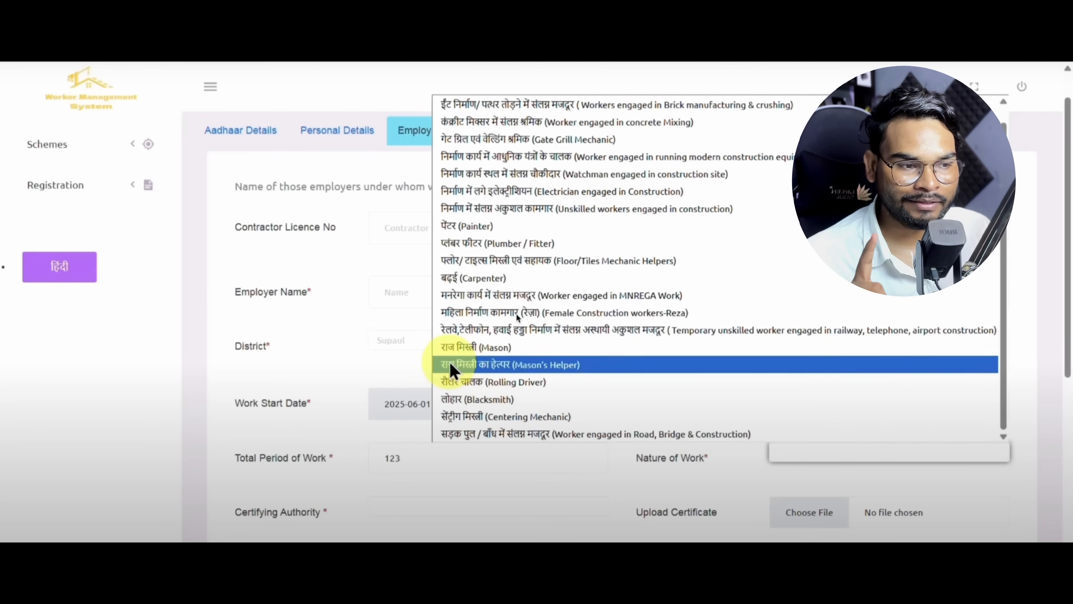
{"action": "left_click", "coordinate": [465, 364]}
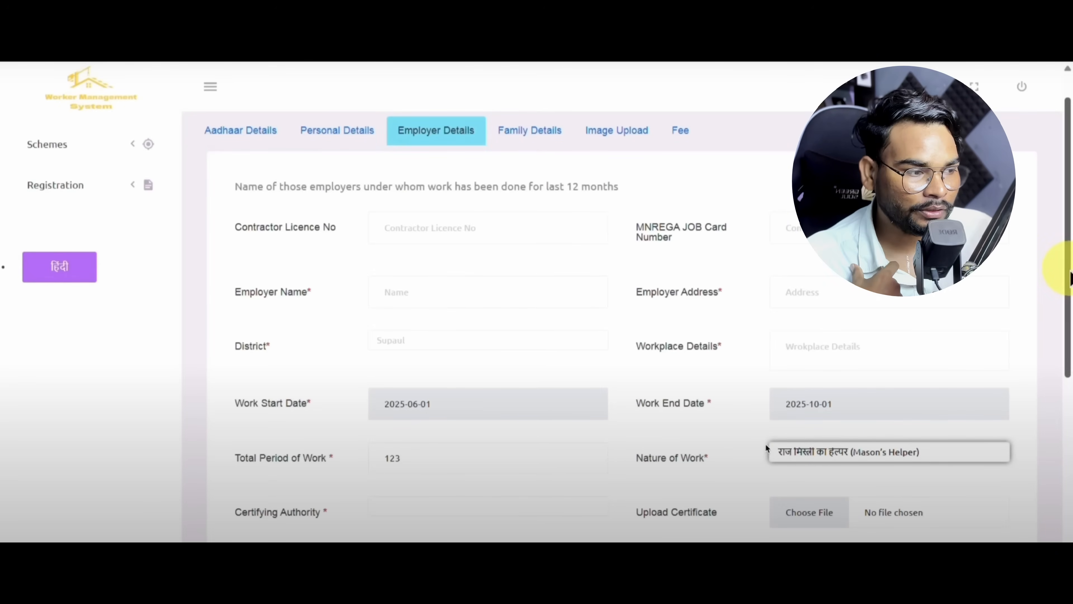
Choose Employer as the Certifying Authority and attach SWA GHOSNA.jpg as the certificate.
{"action": "left_click_drag", "start_coordinate": [237, 511], "coordinate": [382, 512]}
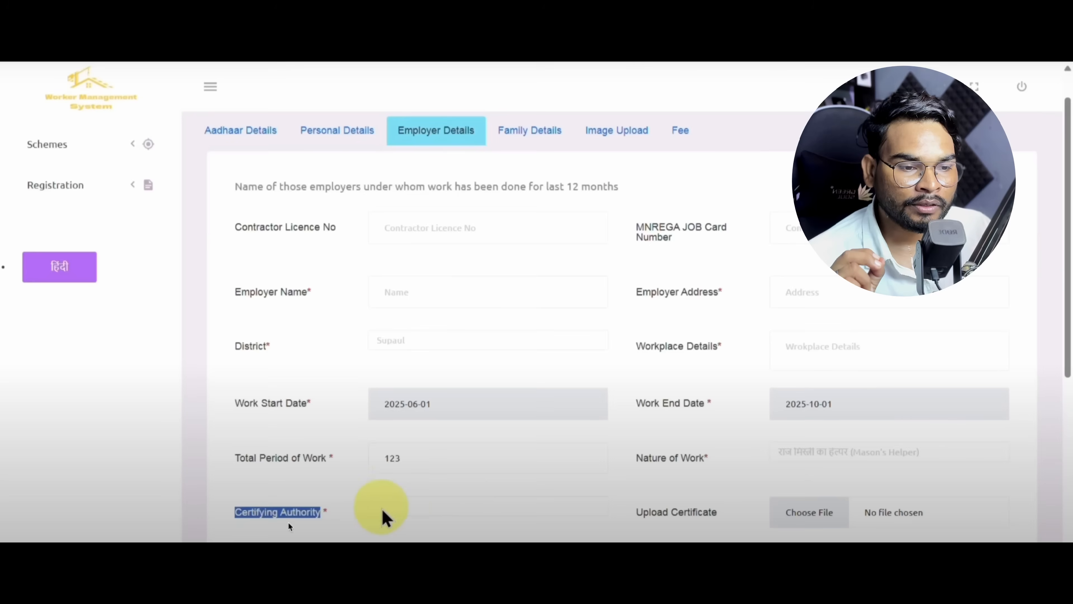
{"action": "left_click", "coordinate": [382, 512]}
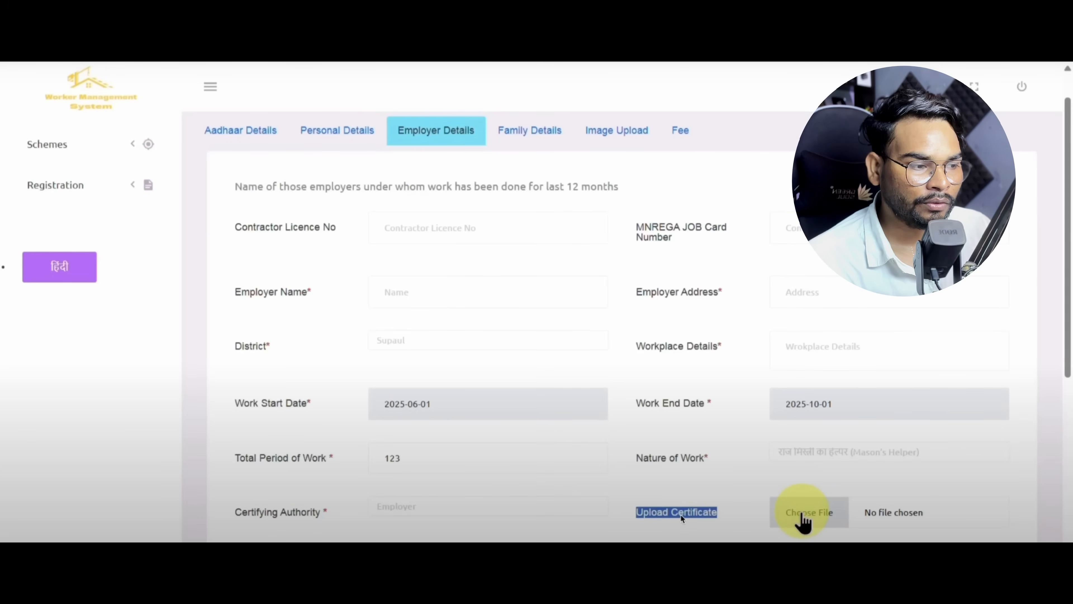
{"action": "left_click", "coordinate": [803, 513]}
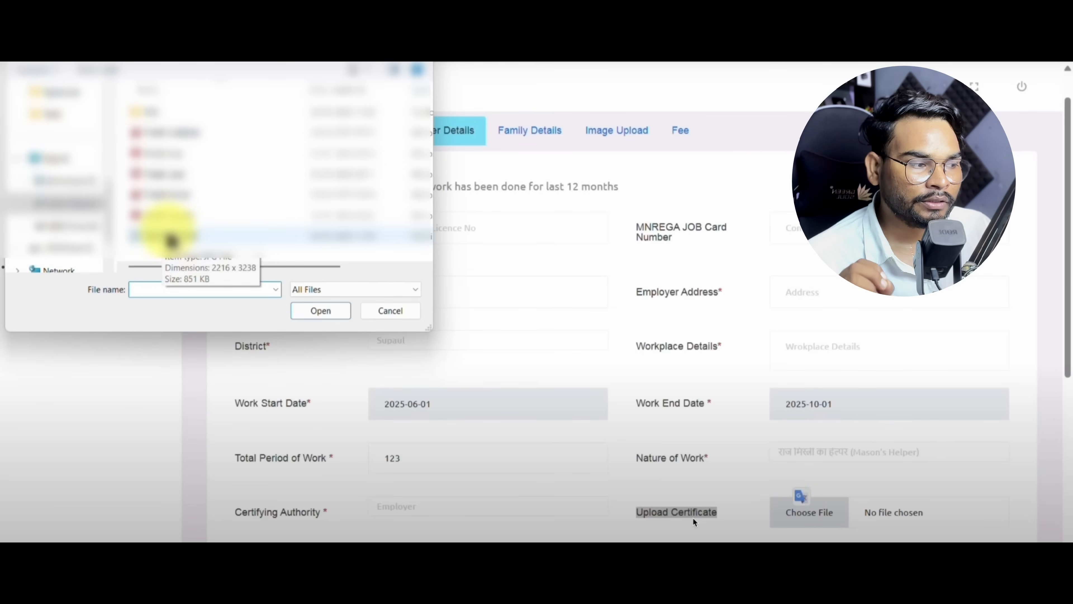
{"action": "left_click", "coordinate": [169, 235]}
{"action": "left_click", "coordinate": [318, 312]}
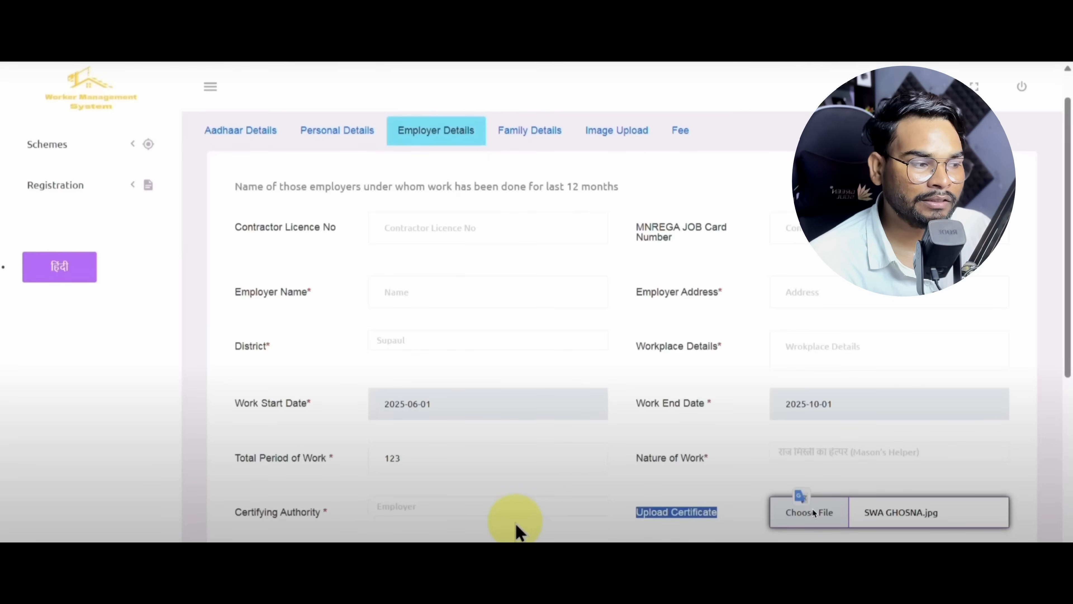
Switch to the labour card article and open the स्व घोषणा (self-declaration) PDF from its Quick Links table.
{"action": "key", "text": "alt"}
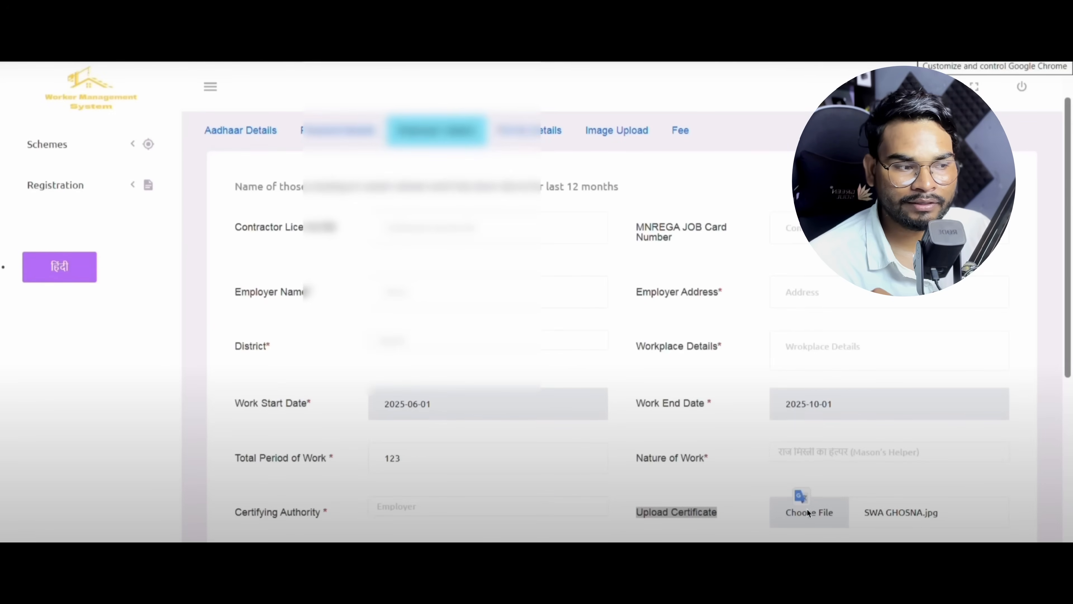
{"action": "key", "text": "alt+Tab"}
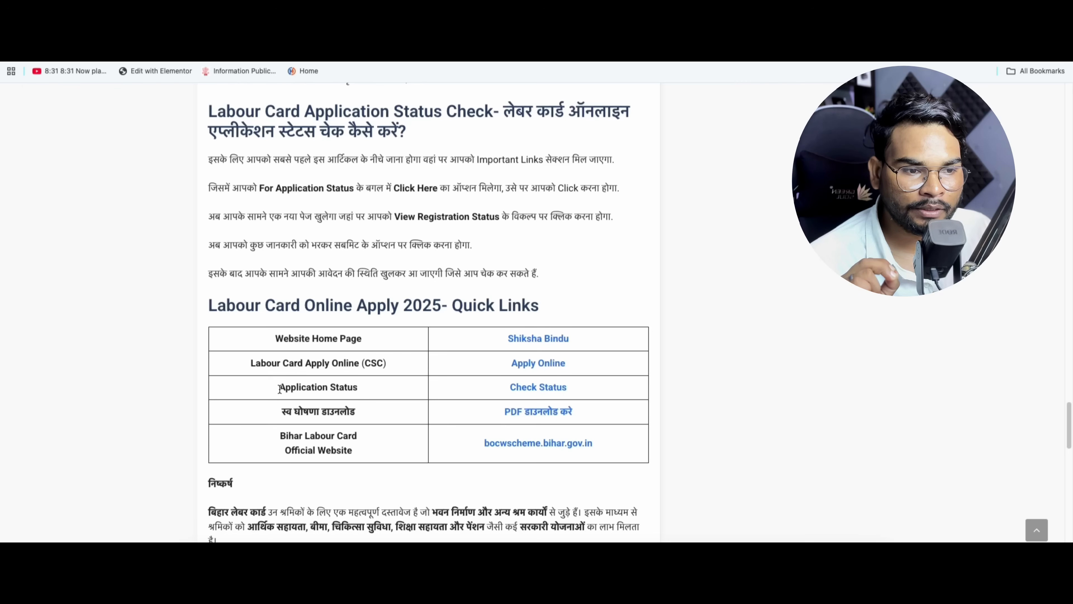
{"action": "left_click_drag", "start_coordinate": [284, 417], "coordinate": [360, 414]}
{"action": "left_click", "coordinate": [539, 410]}
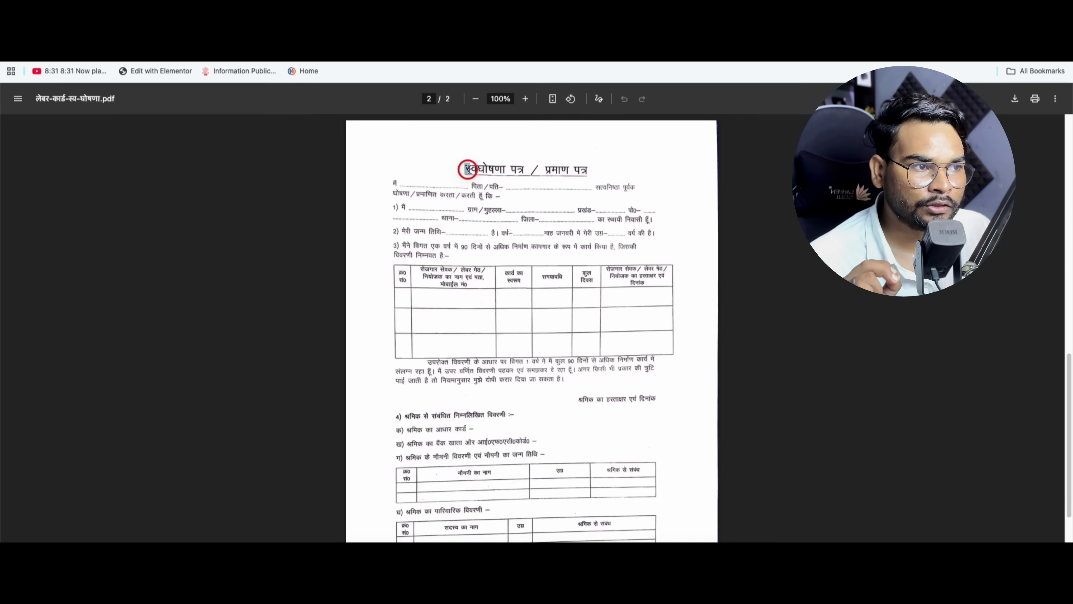
Examine the self-declaration form's title and its blanks for name, father or husband, address, date of birth and age.
{"action": "left_click_drag", "start_coordinate": [468, 169], "coordinate": [579, 170]}
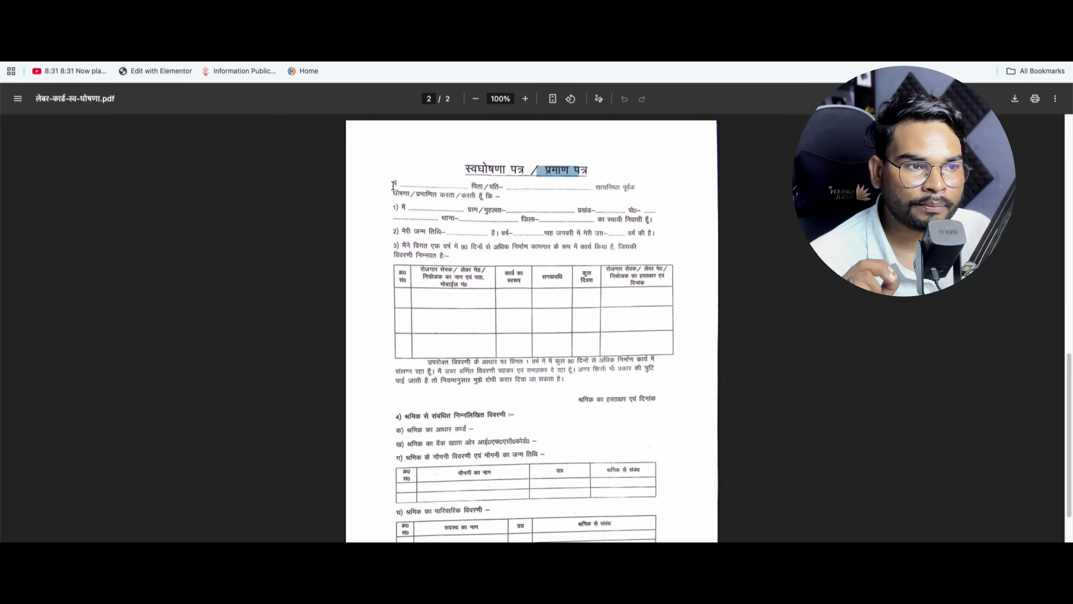
{"action": "left_click_drag", "start_coordinate": [393, 186], "coordinate": [406, 185]}
{"action": "left_click", "coordinate": [525, 187]}
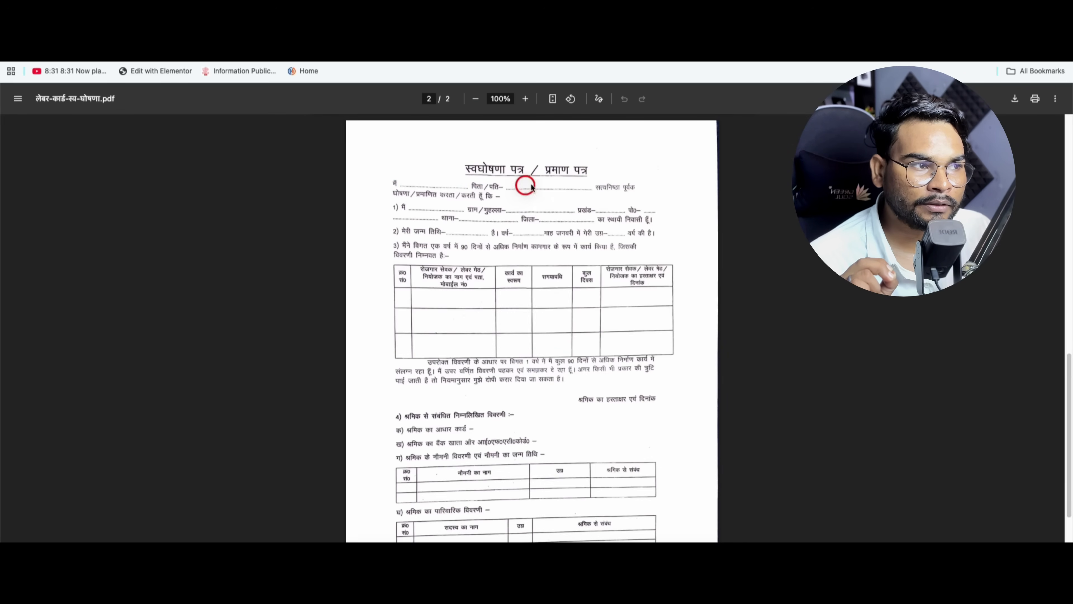
{"action": "double_click", "coordinate": [402, 208]}
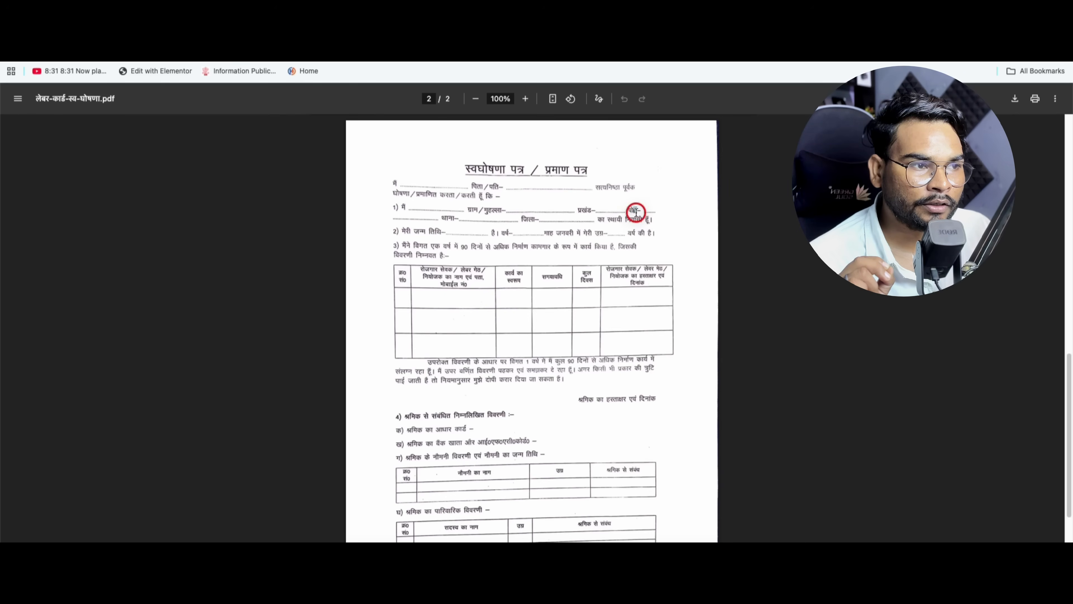
{"action": "left_click_drag", "start_coordinate": [442, 220], "coordinate": [592, 227]}
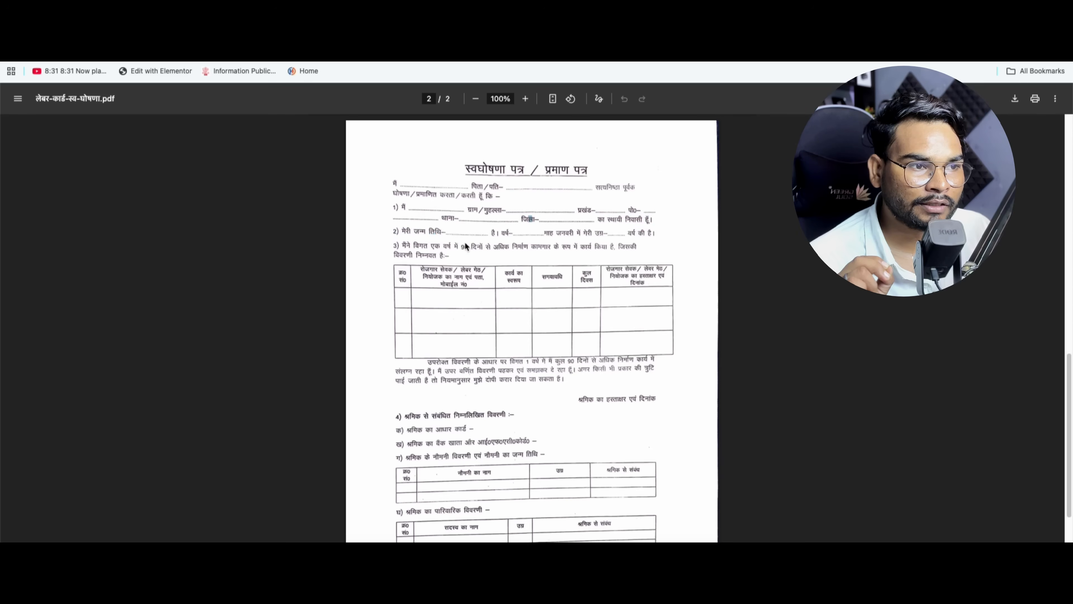
{"action": "left_click_drag", "start_coordinate": [428, 241], "coordinate": [476, 236]}
{"action": "left_click", "coordinate": [548, 238]}
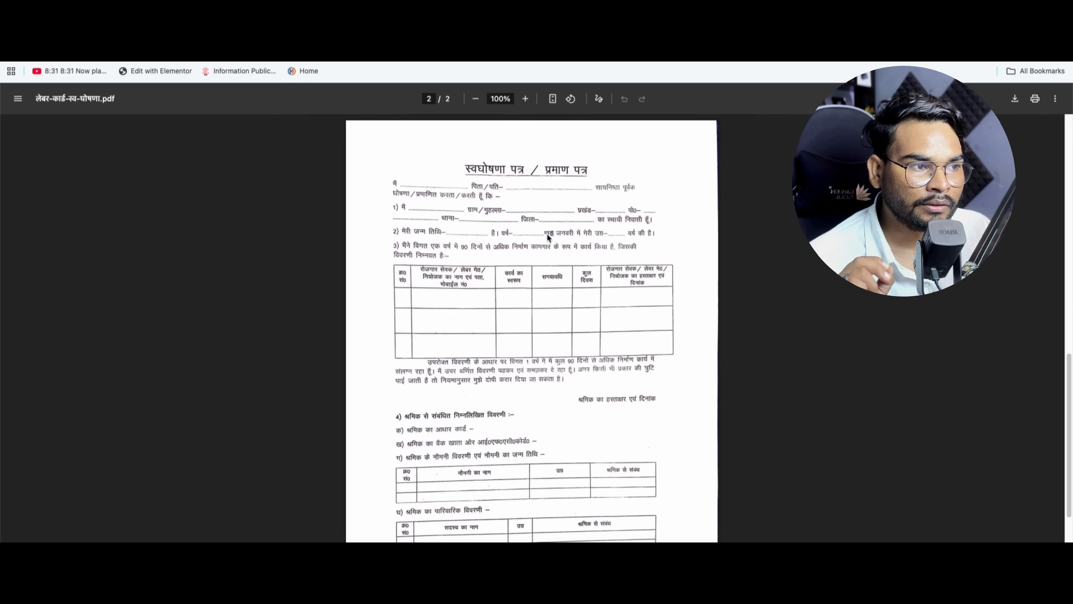
{"action": "left_click_drag", "start_coordinate": [611, 234], "coordinate": [646, 236]}
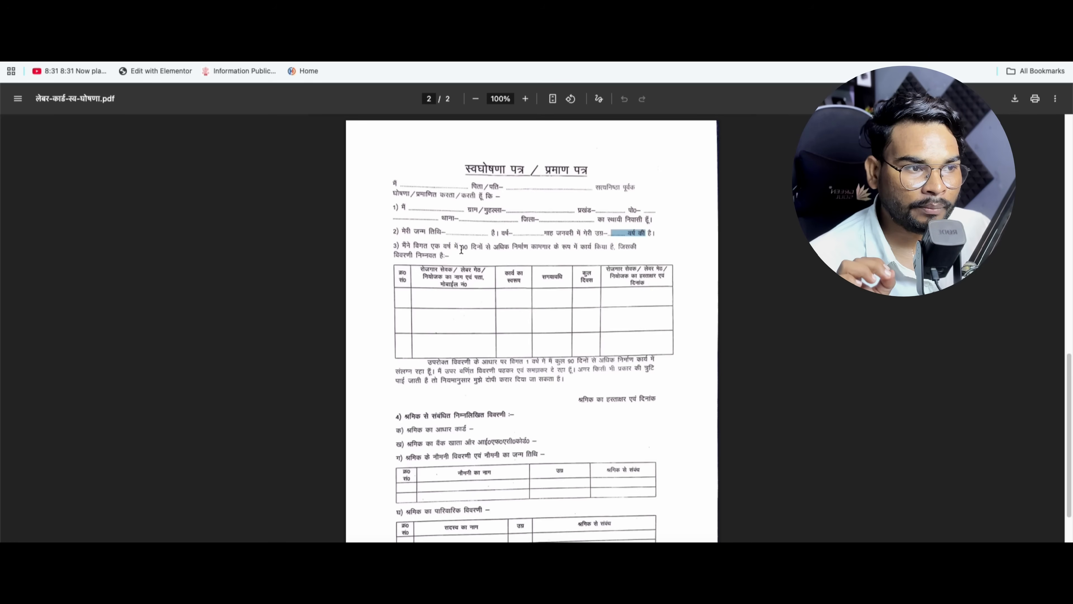
Examine the form's 90-day work declaration and its table columns for employer, nature of work, period, total days and employer's signature.
{"action": "left_click_drag", "start_coordinate": [404, 247], "coordinate": [512, 250]}
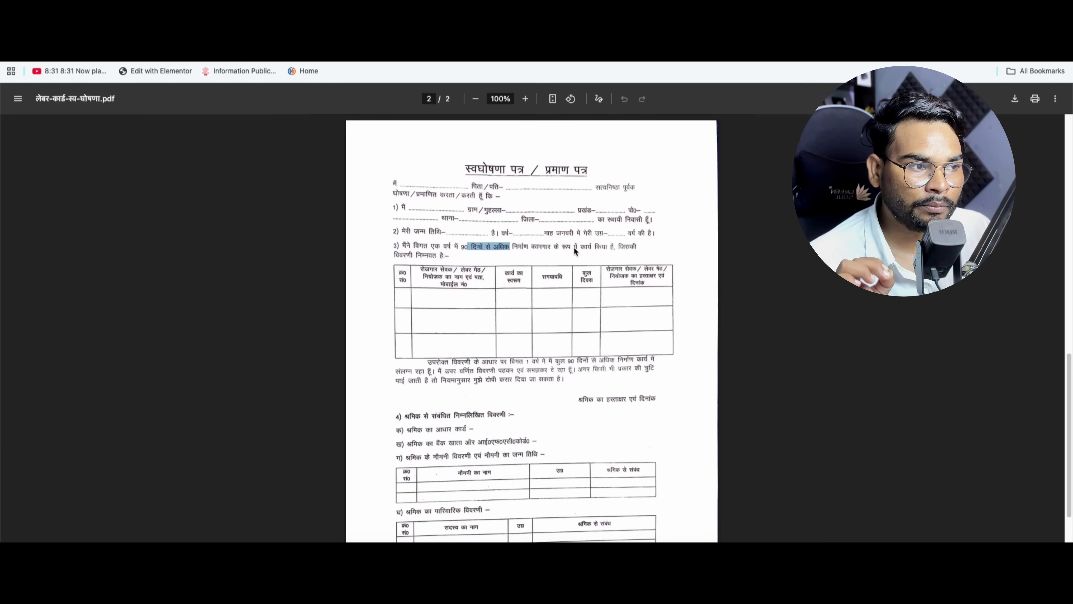
{"action": "left_click_drag", "start_coordinate": [570, 247], "coordinate": [607, 250]}
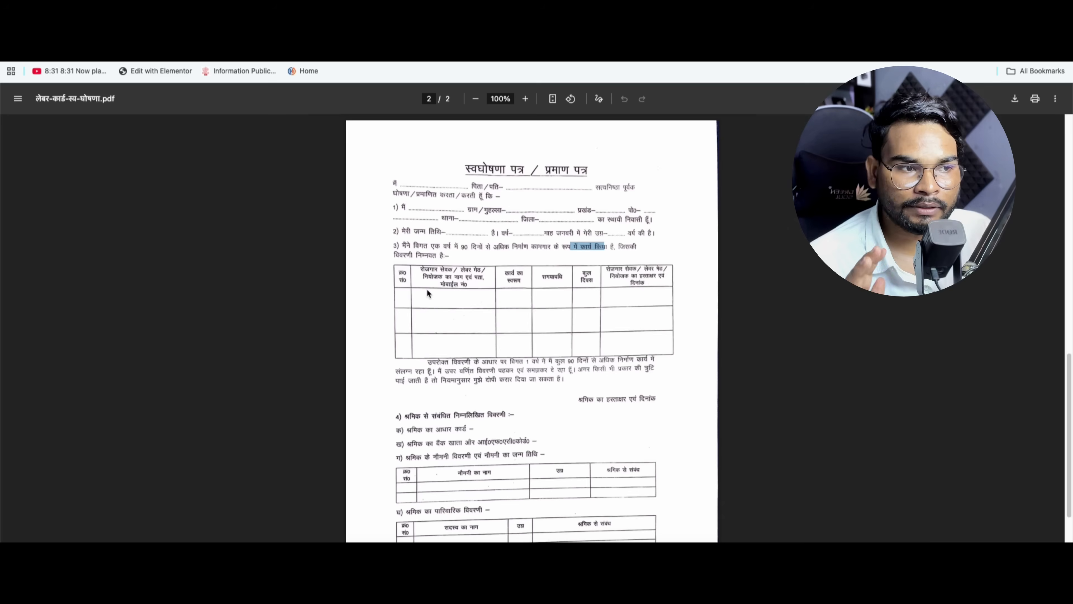
{"action": "left_click_drag", "start_coordinate": [422, 269], "coordinate": [458, 284]}
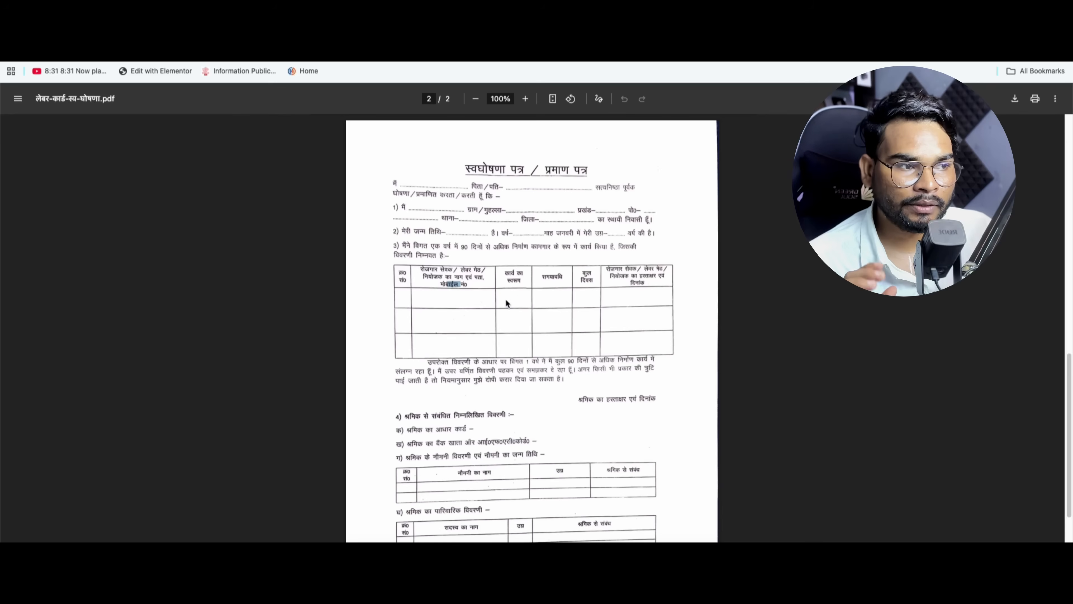
{"action": "left_click", "coordinate": [516, 276]}
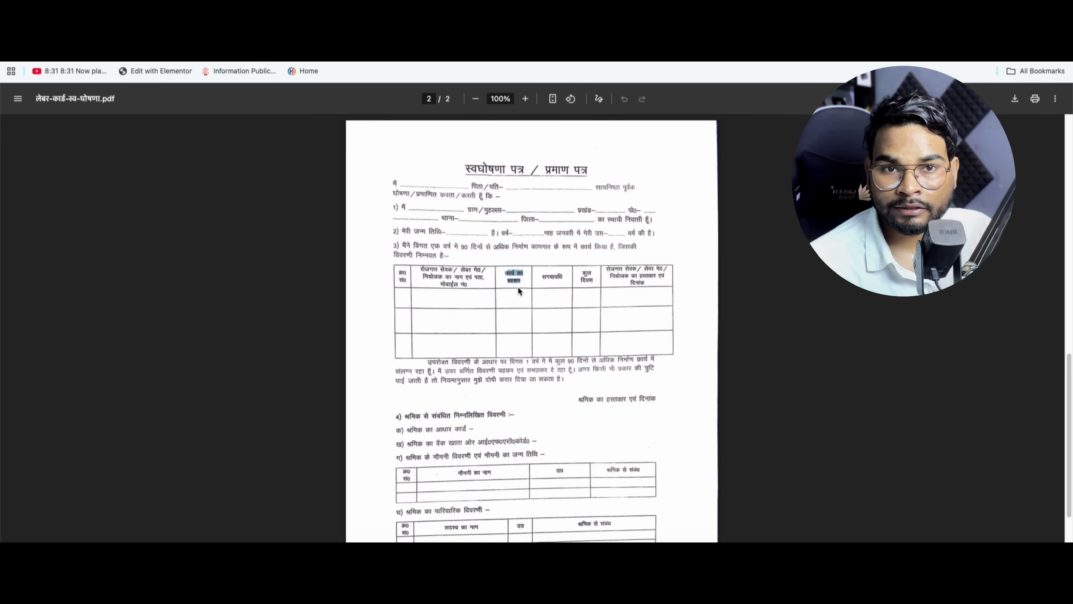
{"action": "left_click_drag", "start_coordinate": [543, 277], "coordinate": [566, 279]}
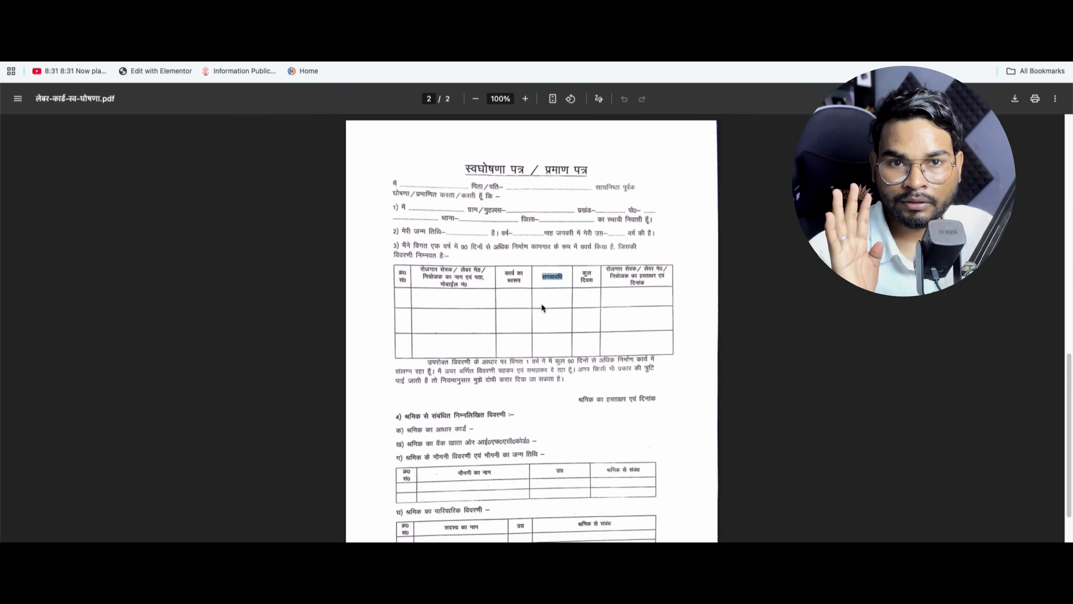
{"action": "left_click_drag", "start_coordinate": [582, 274], "coordinate": [594, 281]}
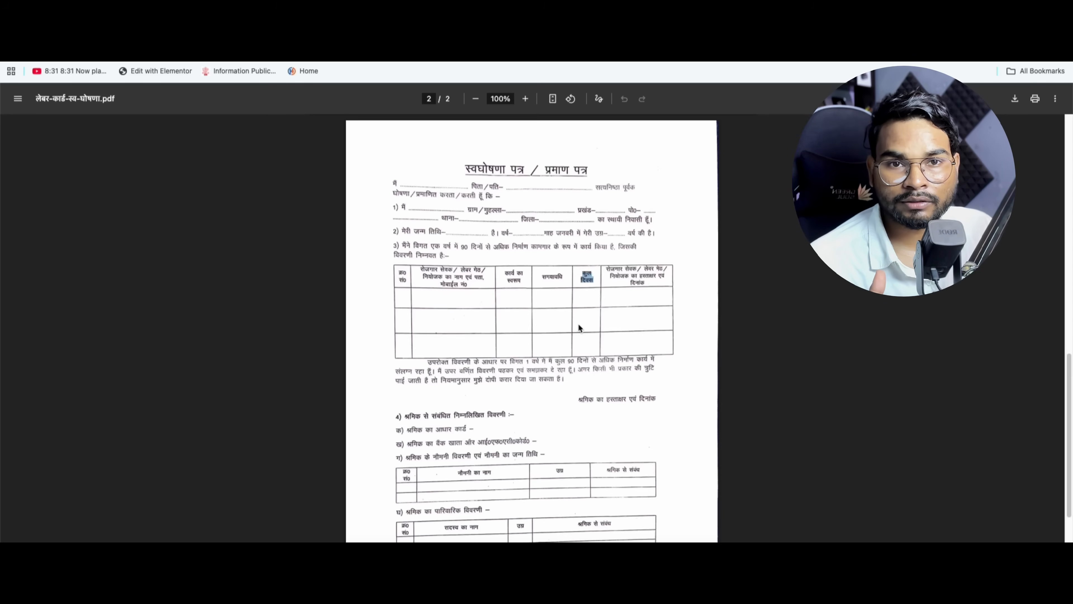
{"action": "left_click_drag", "start_coordinate": [606, 269], "coordinate": [623, 273]}
{"action": "mouse_move", "coordinate": [631, 278]}
{"action": "left_mouse_down"}
{"action": "mouse_move", "coordinate": [611, 276]}
{"action": "mouse_move", "coordinate": [646, 286]}
{"action": "left_mouse_up"}
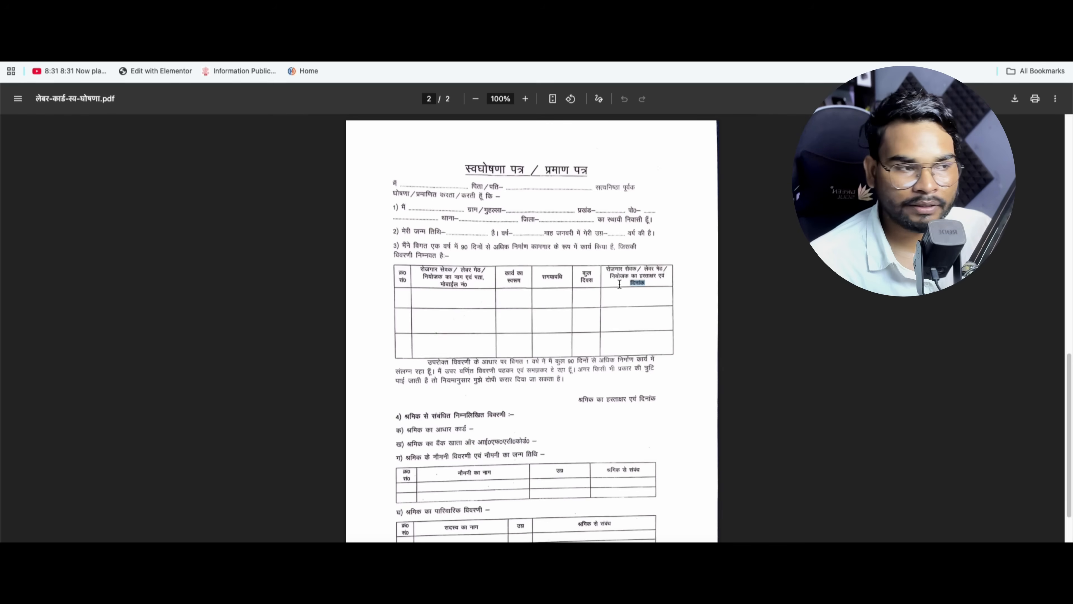
{"action": "left_click_drag", "start_coordinate": [609, 267], "coordinate": [658, 274]}
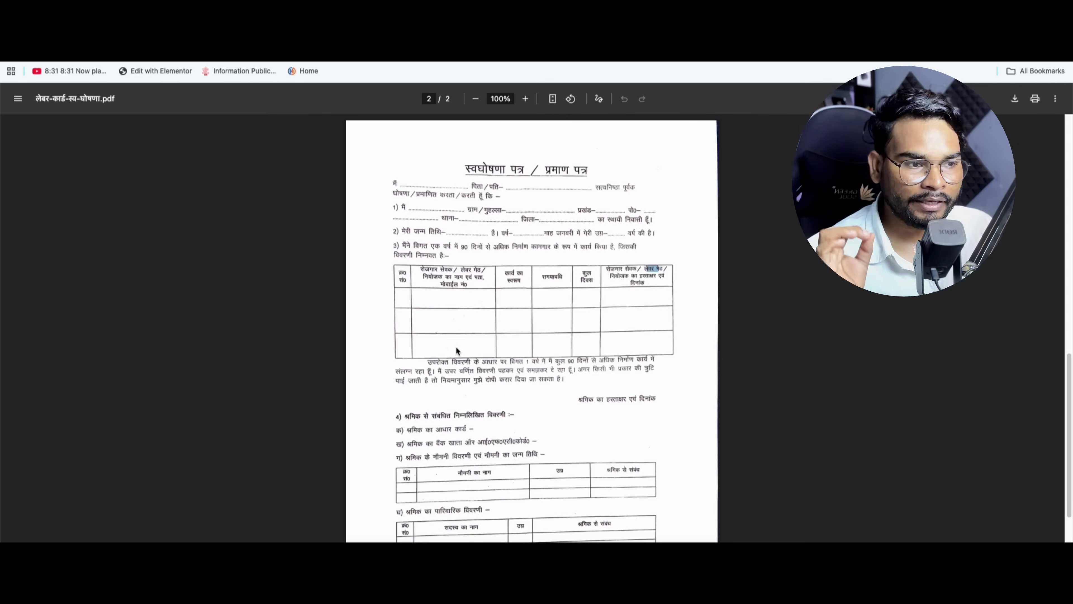
Examine the self-declaration form's worker signature line, Aadhaar and bank details, nominee and family tables, and the representative's signature and seal line.
{"action": "scroll", "coordinate": [549, 381], "scroll_direction": "down", "scroll_amount": 1}
{"action": "left_click_drag", "start_coordinate": [581, 385], "coordinate": [652, 391]}
{"action": "scroll", "coordinate": [418, 380], "scroll_direction": "down", "scroll_amount": 2}
{"action": "left_click_drag", "start_coordinate": [422, 351], "coordinate": [529, 364]}
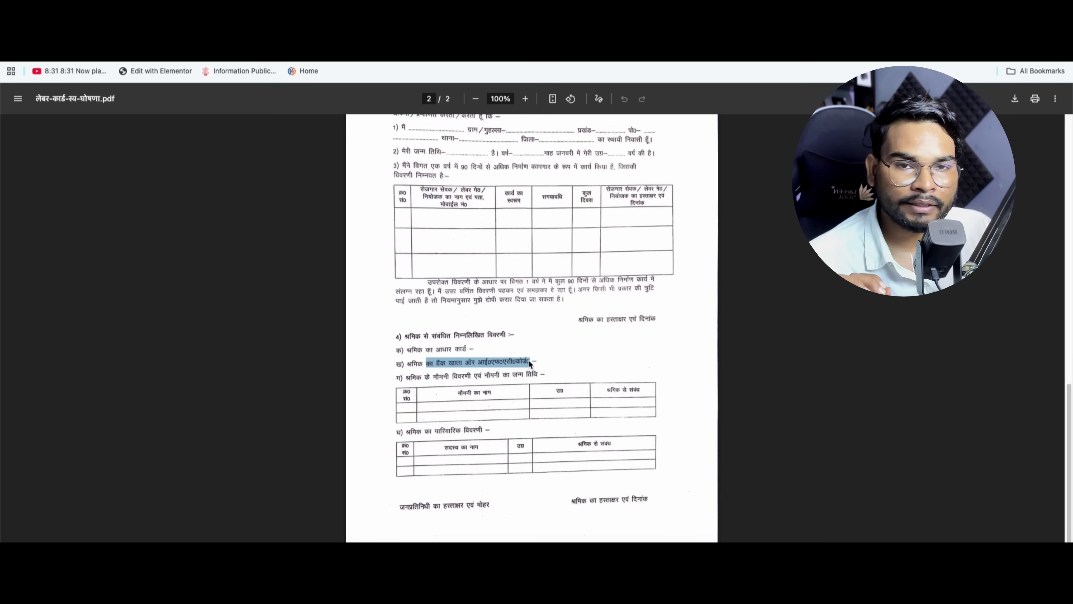
{"action": "left_click_drag", "start_coordinate": [418, 378], "coordinate": [646, 366]}
{"action": "scroll", "coordinate": [498, 391], "scroll_direction": "down", "scroll_amount": 1}
{"action": "left_click", "coordinate": [549, 367]}
{"action": "left_click_drag", "start_coordinate": [408, 408], "coordinate": [482, 407]}
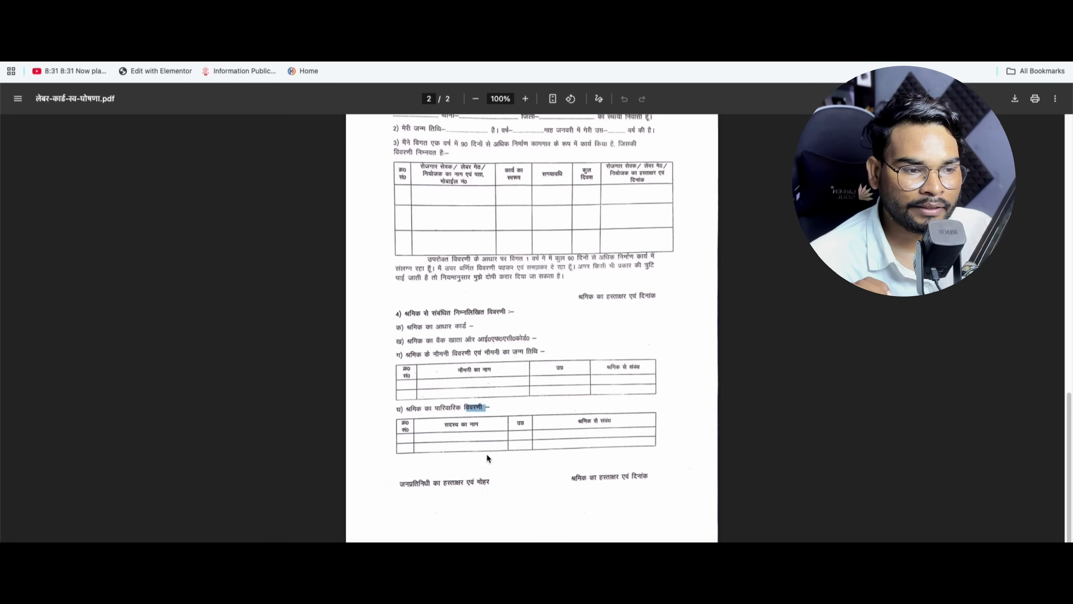
{"action": "left_click_drag", "start_coordinate": [400, 487], "coordinate": [488, 482]}
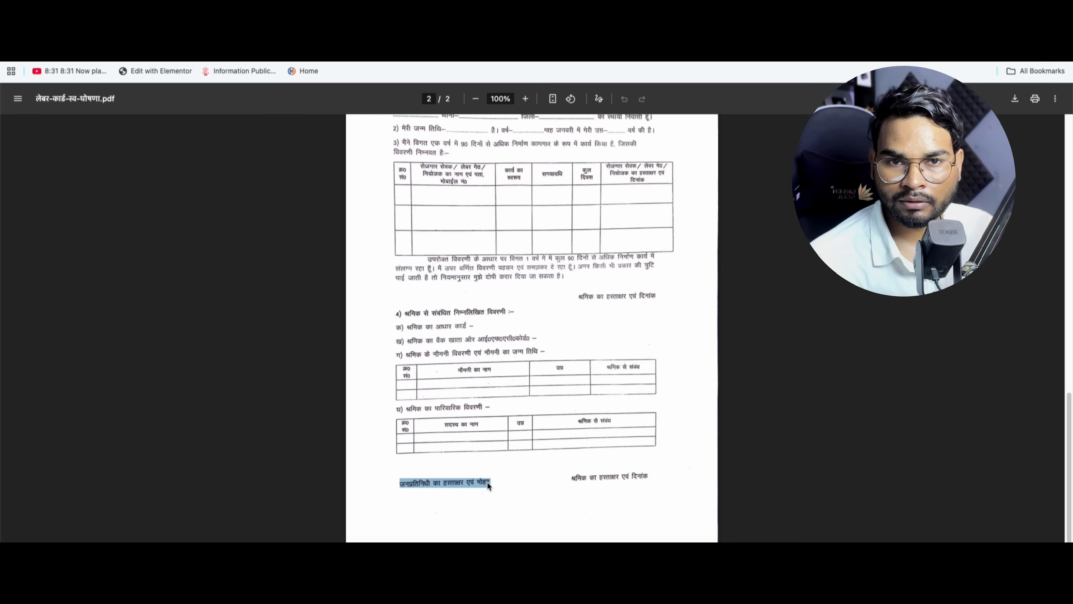
{"action": "left_click_drag", "start_coordinate": [566, 478], "coordinate": [662, 476]}
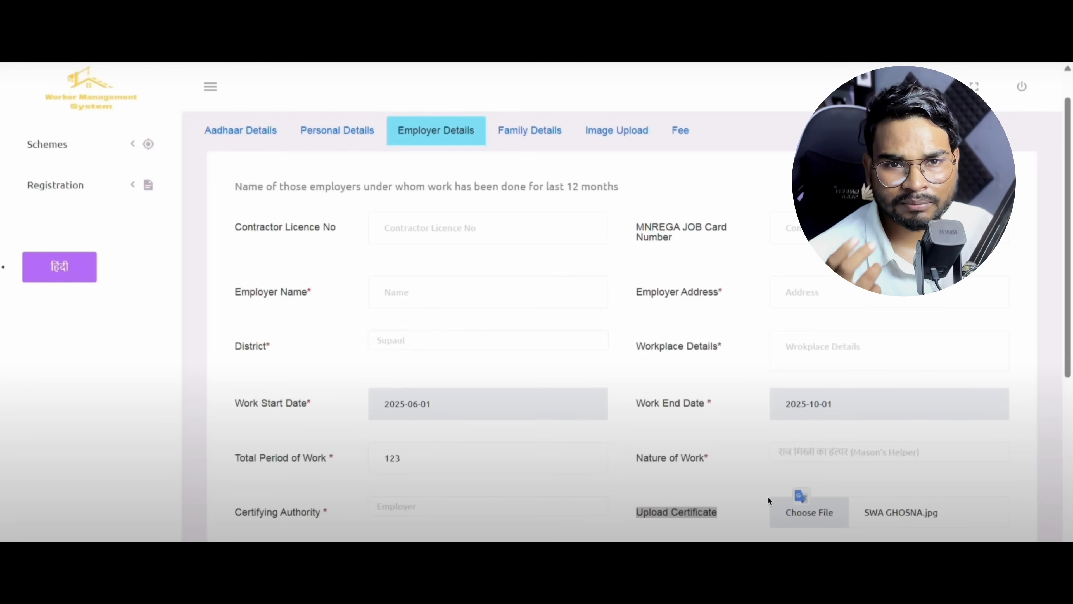
Accept the declaration of 90 days of construction work in the last 12 months and save the employer entry.
{"action": "scroll", "coordinate": [704, 508], "scroll_direction": "down", "scroll_amount": 5}
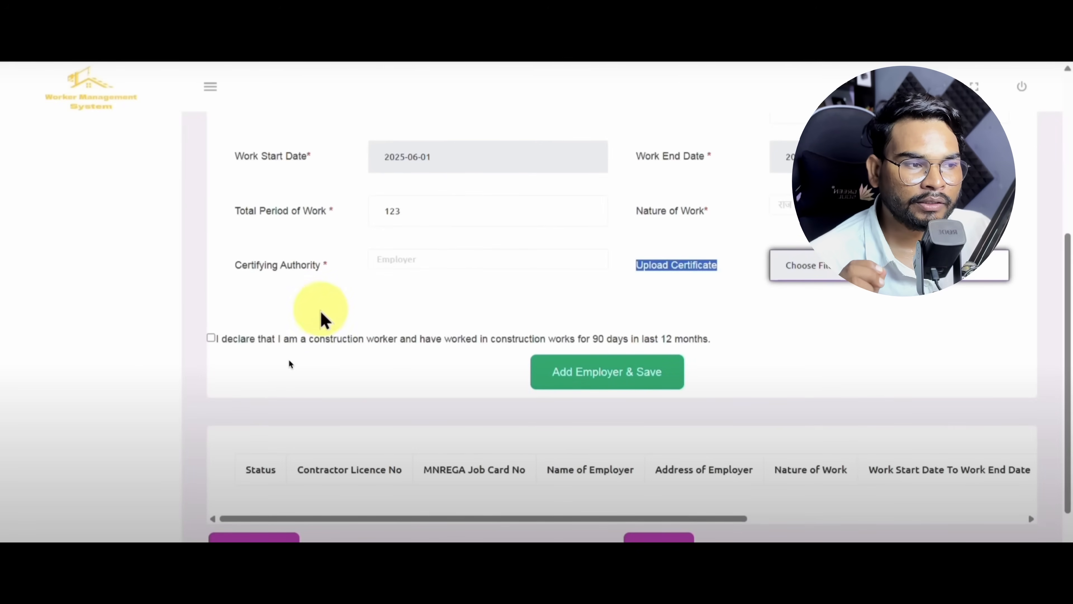
{"action": "left_click_drag", "start_coordinate": [234, 339], "coordinate": [714, 345]}
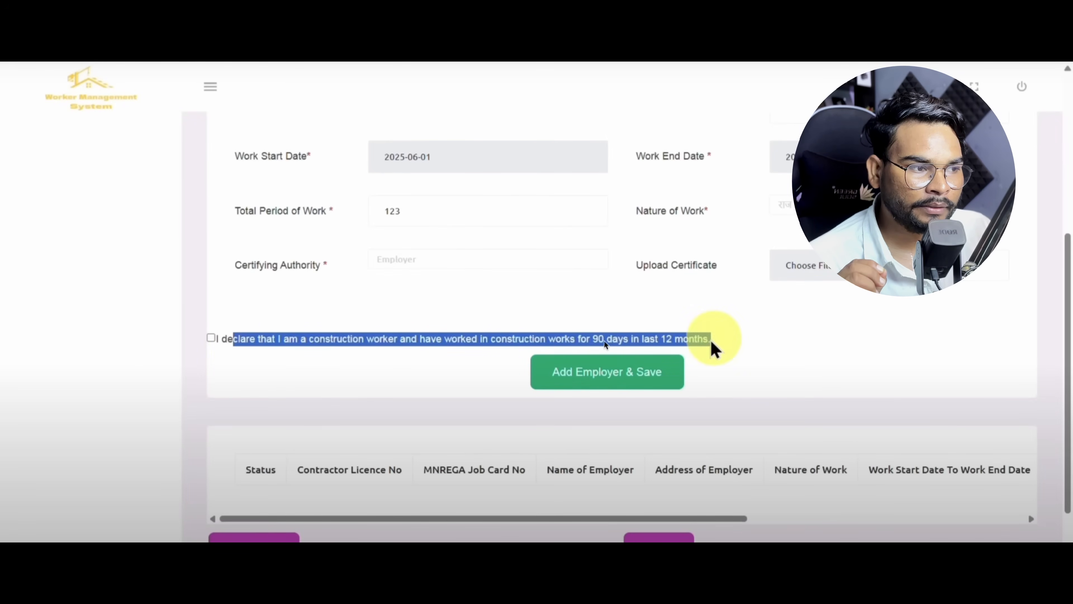
{"action": "left_click", "coordinate": [590, 341]}
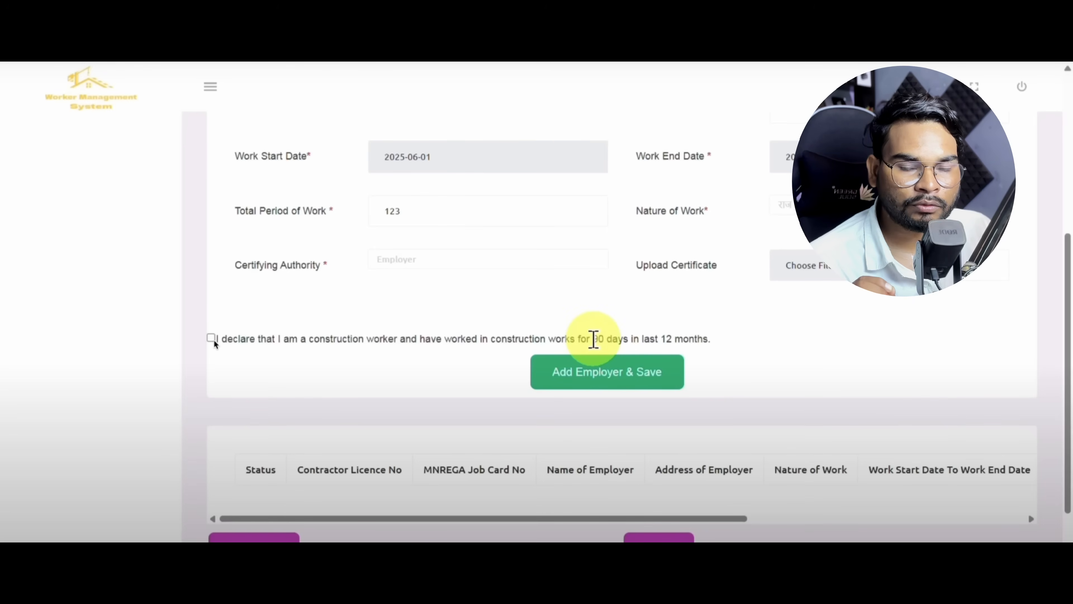
{"action": "left_click_drag", "start_coordinate": [594, 340], "coordinate": [710, 340]}
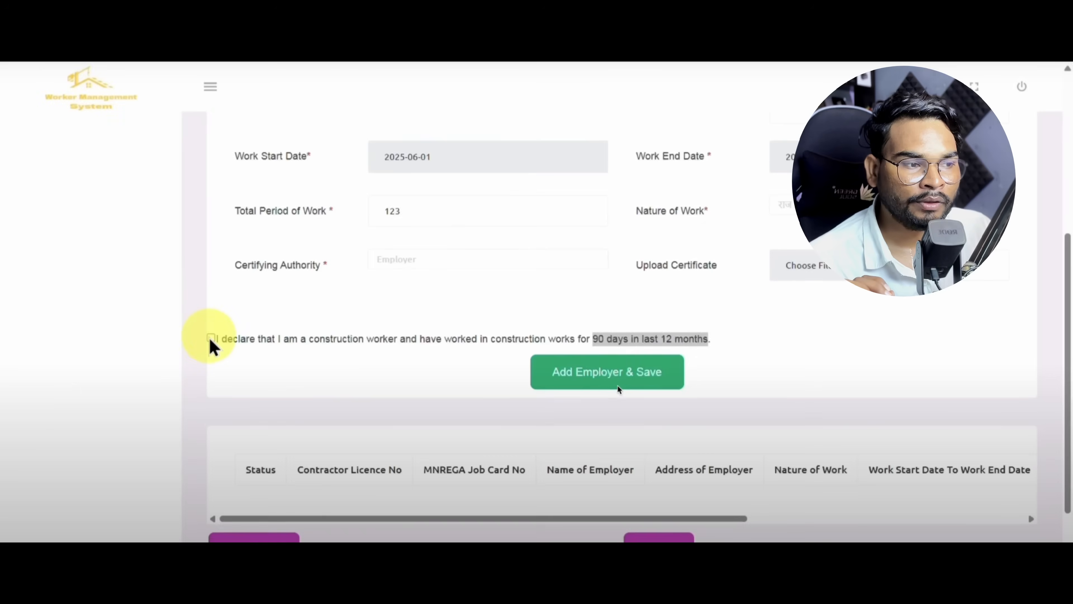
{"action": "left_click", "coordinate": [211, 338]}
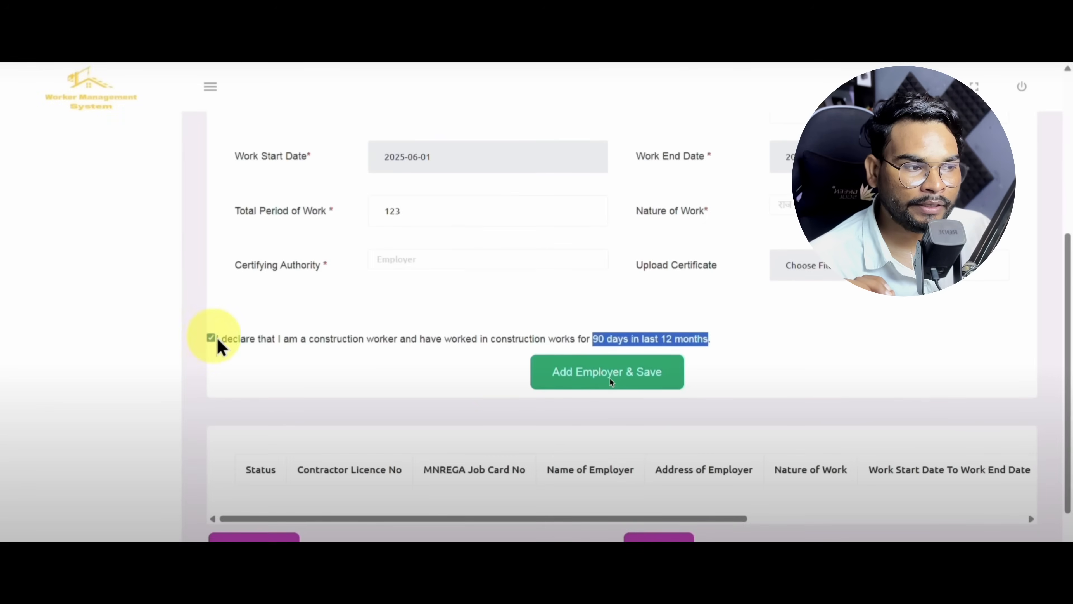
{"action": "key", "text": "ctrl"}
{"action": "key", "text": "ctrl"}
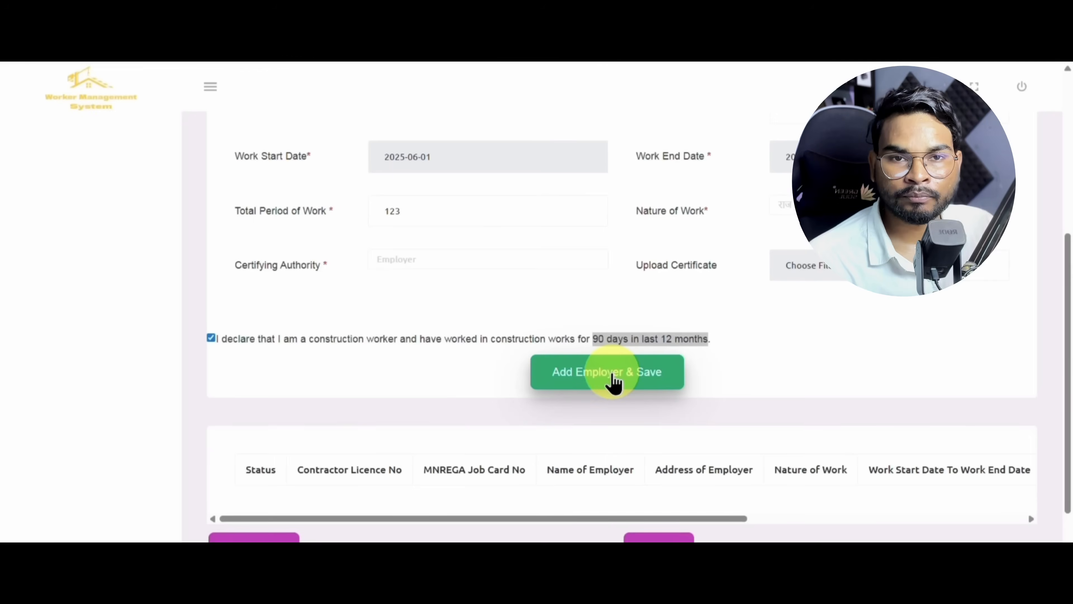
{"action": "left_click", "coordinate": [612, 375]}
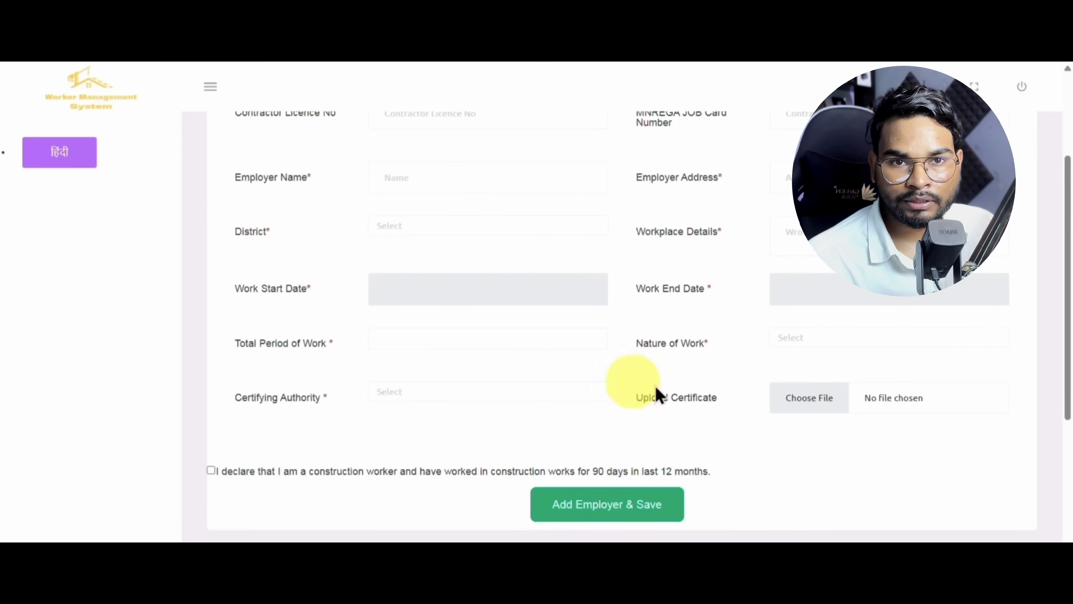
Review the saved employer row through to its certificate and certifying authority, and continue to the Family Details section.
{"action": "scroll", "coordinate": [677, 482], "scroll_direction": "down", "scroll_amount": 3}
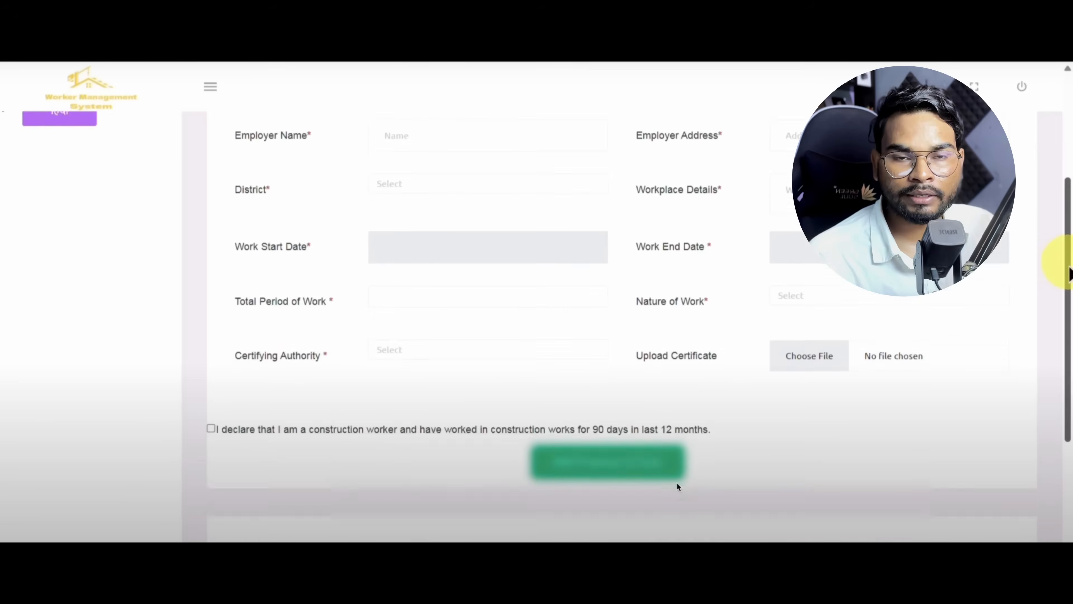
{"action": "left_click_drag", "start_coordinate": [1069, 299], "coordinate": [1070, 335]}
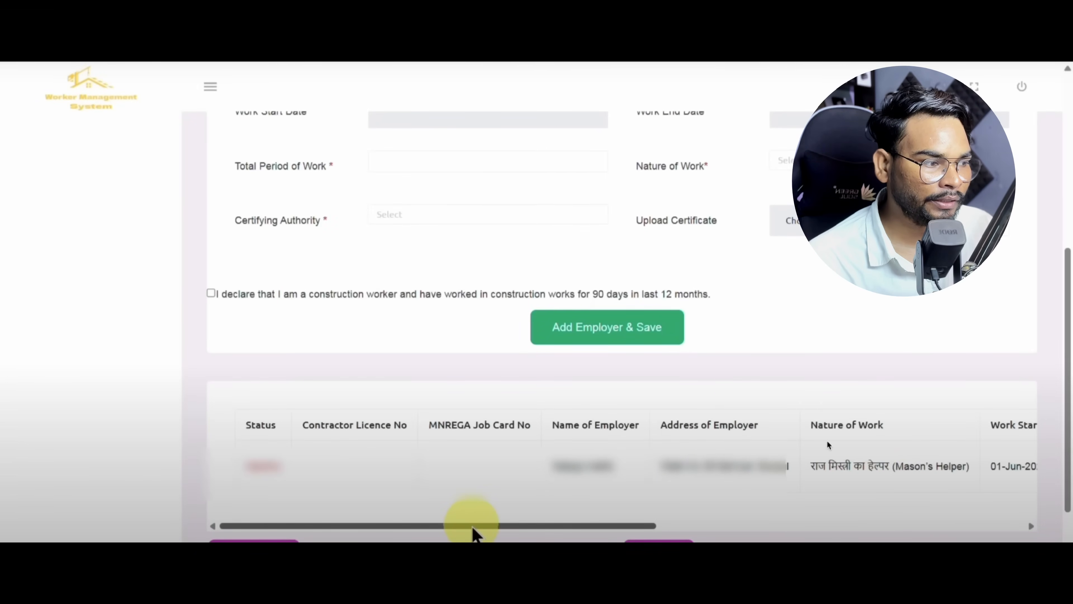
{"action": "left_click_drag", "start_coordinate": [473, 528], "coordinate": [854, 525]}
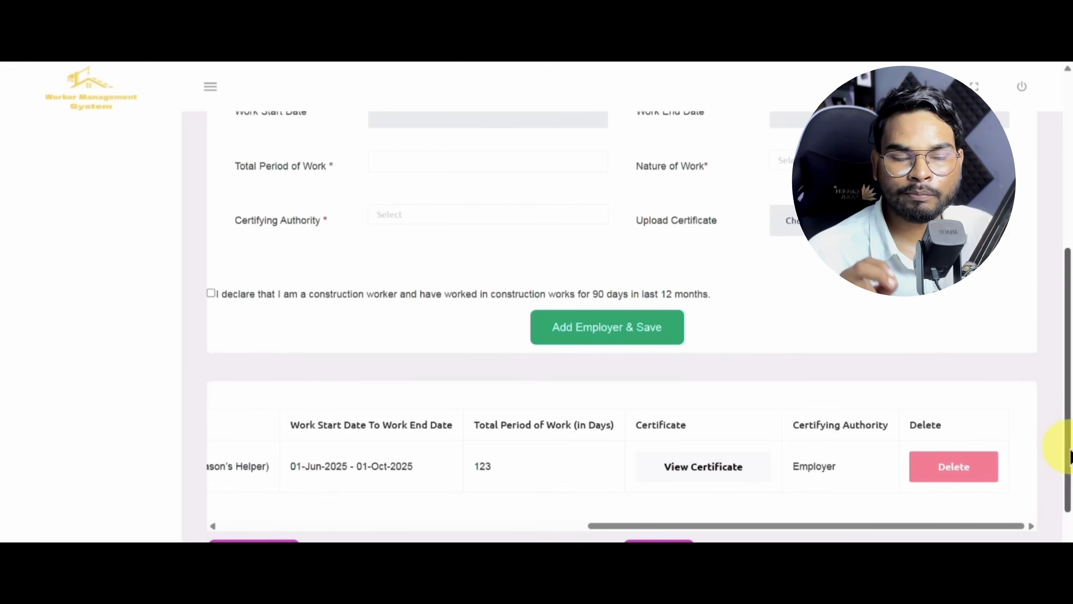
{"action": "left_click_drag", "start_coordinate": [1068, 448], "coordinate": [1068, 336]}
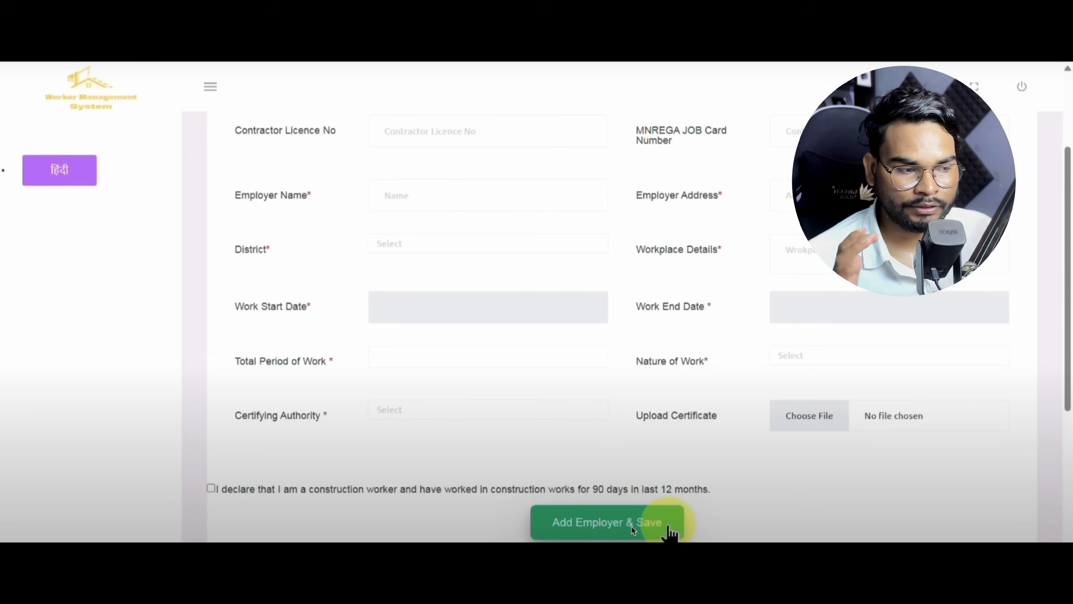
{"action": "scroll", "coordinate": [669, 526], "scroll_direction": "down", "scroll_amount": 4}
{"action": "left_click", "coordinate": [655, 526]}
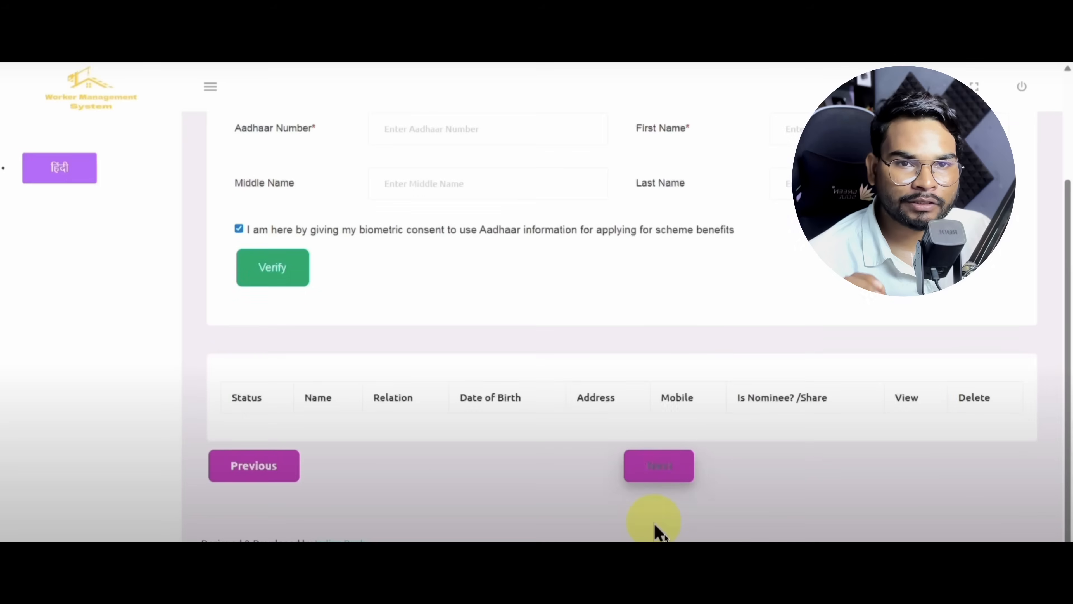
Give biometric consent for the family member's Aadhaar information and verify the member's details.
{"action": "left_click_drag", "start_coordinate": [1072, 483], "coordinate": [1072, 412]}
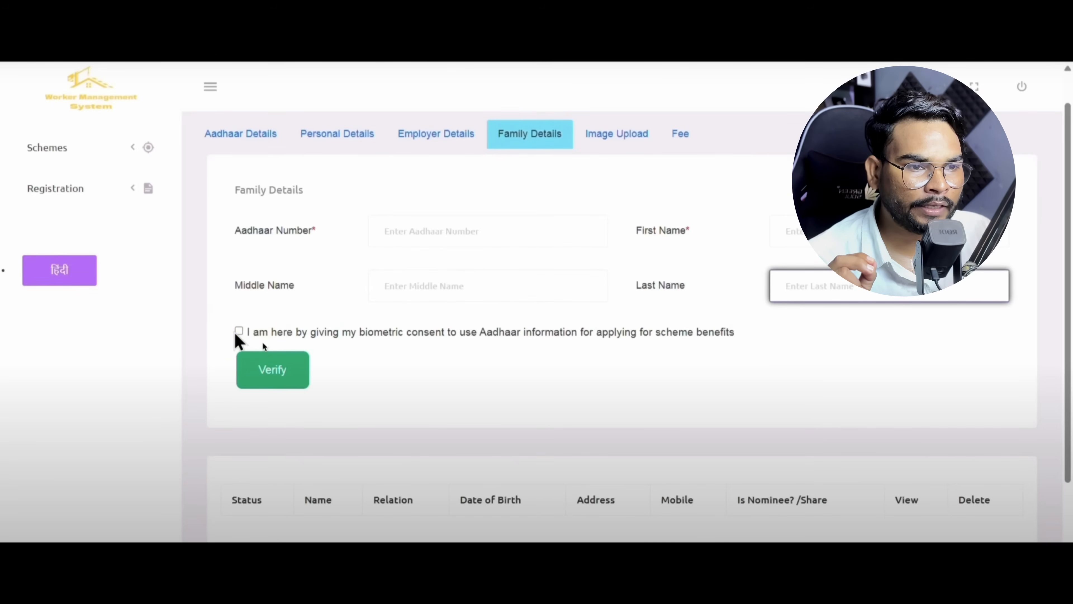
{"action": "left_click", "coordinate": [238, 331]}
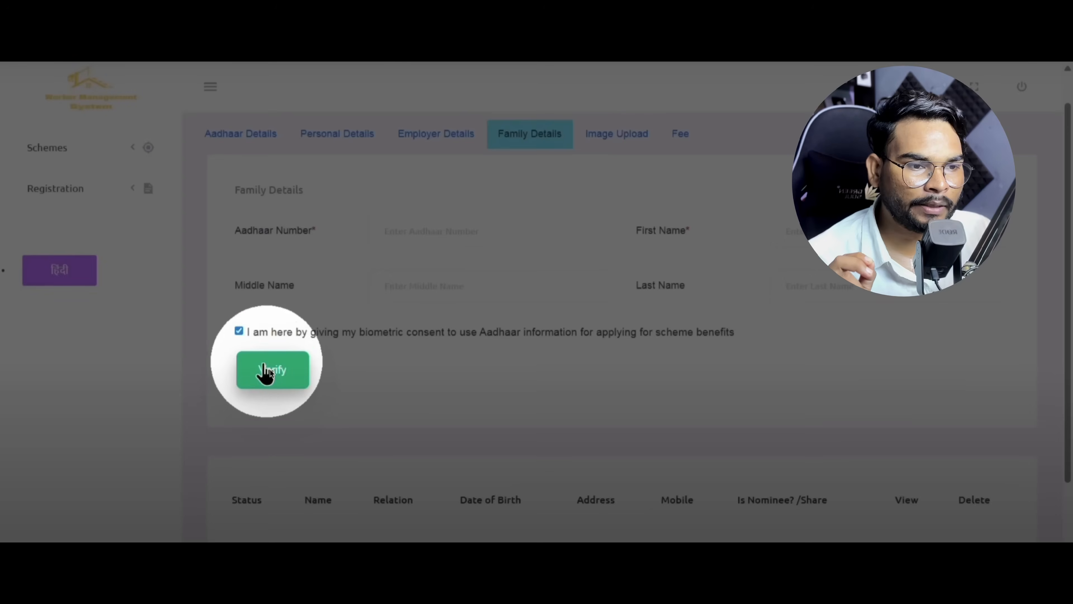
{"action": "left_click", "coordinate": [272, 370]}
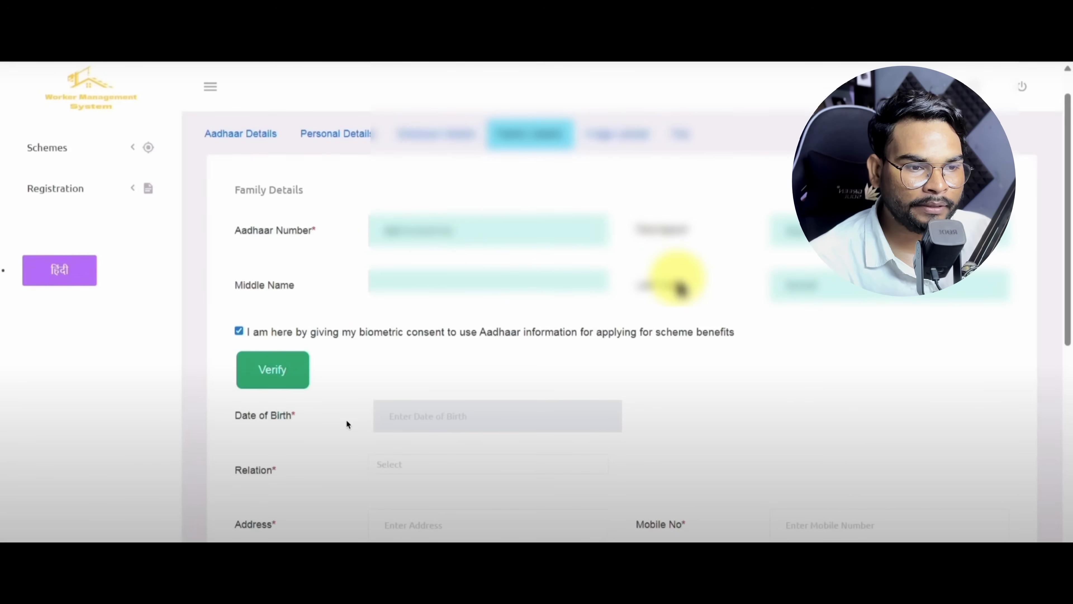
Enter the family member's date of birth and set the relation to Daughter.
{"action": "scroll", "coordinate": [1070, 296], "scroll_direction": "down", "scroll_amount": 2}
{"action": "scroll", "coordinate": [1065, 296], "scroll_direction": "down", "scroll_amount": 3}
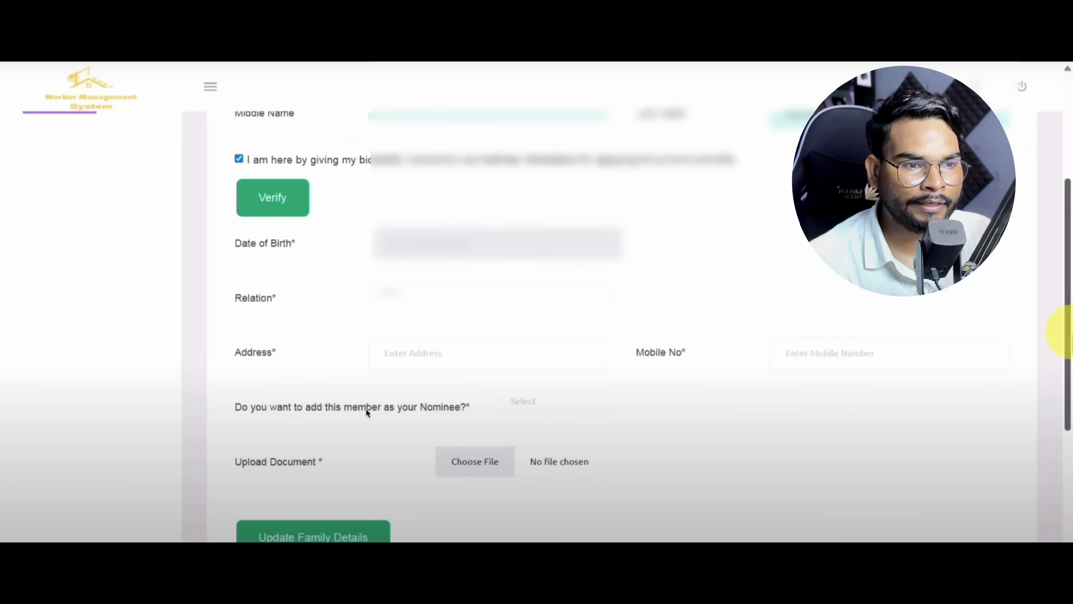
{"action": "left_click", "coordinate": [481, 229]}
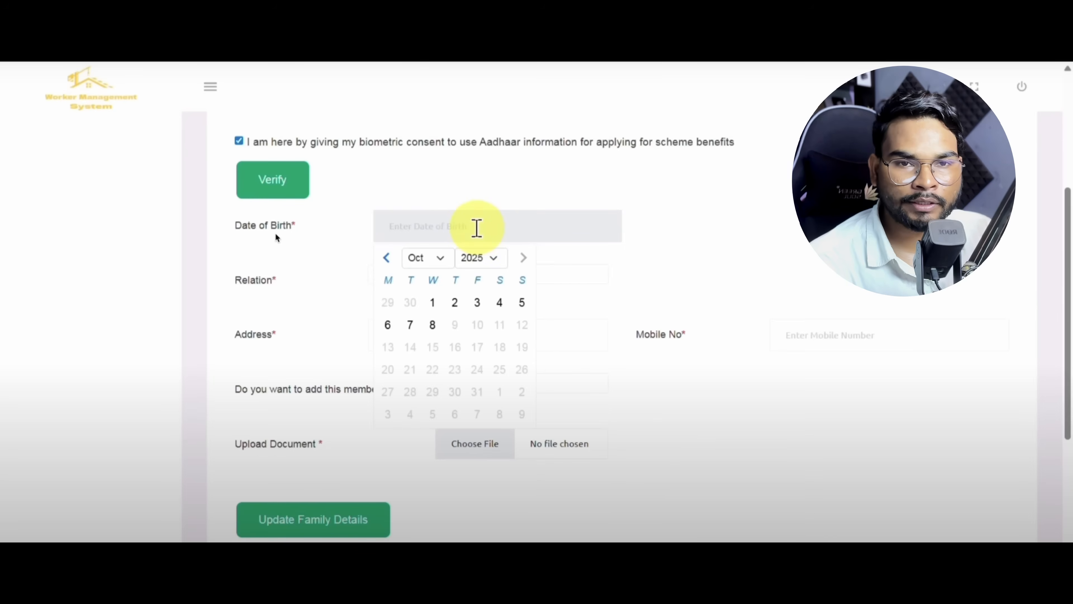
{"action": "left_click", "coordinate": [476, 258]}
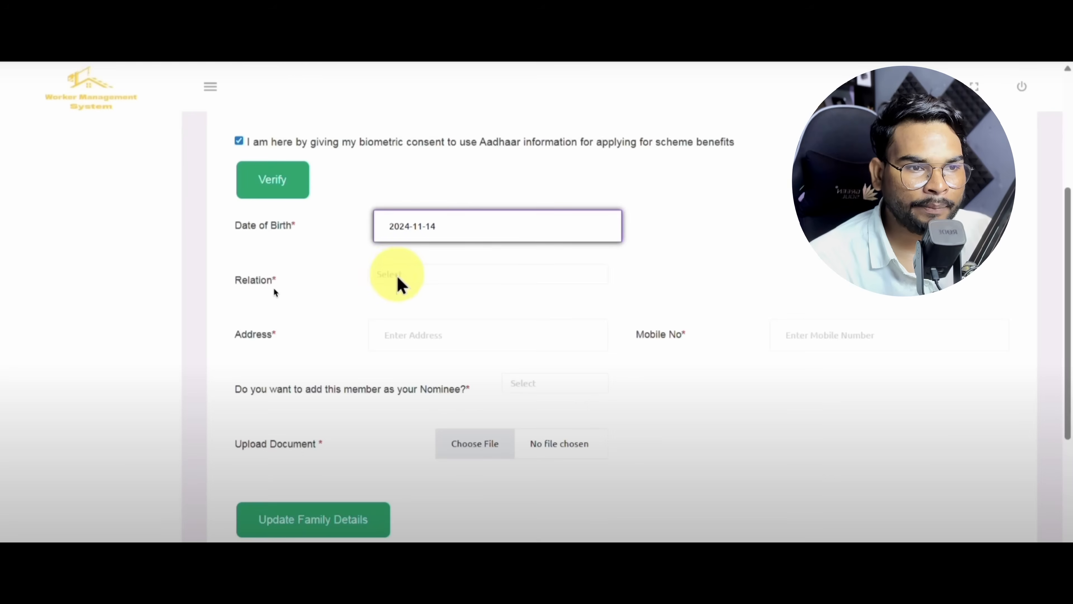
{"action": "left_click", "coordinate": [396, 275]}
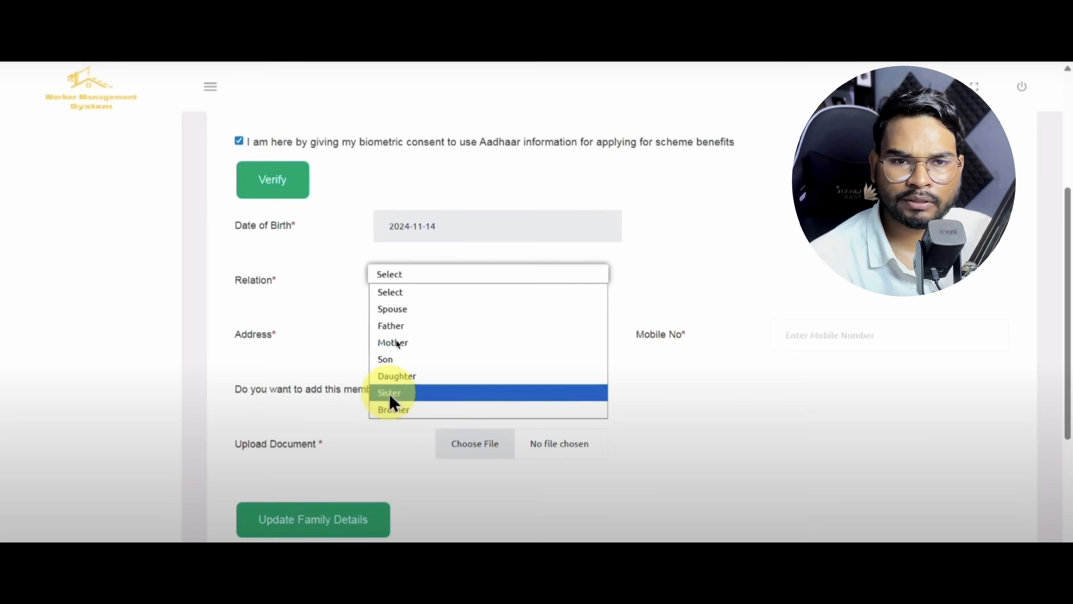
{"action": "left_click", "coordinate": [389, 376]}
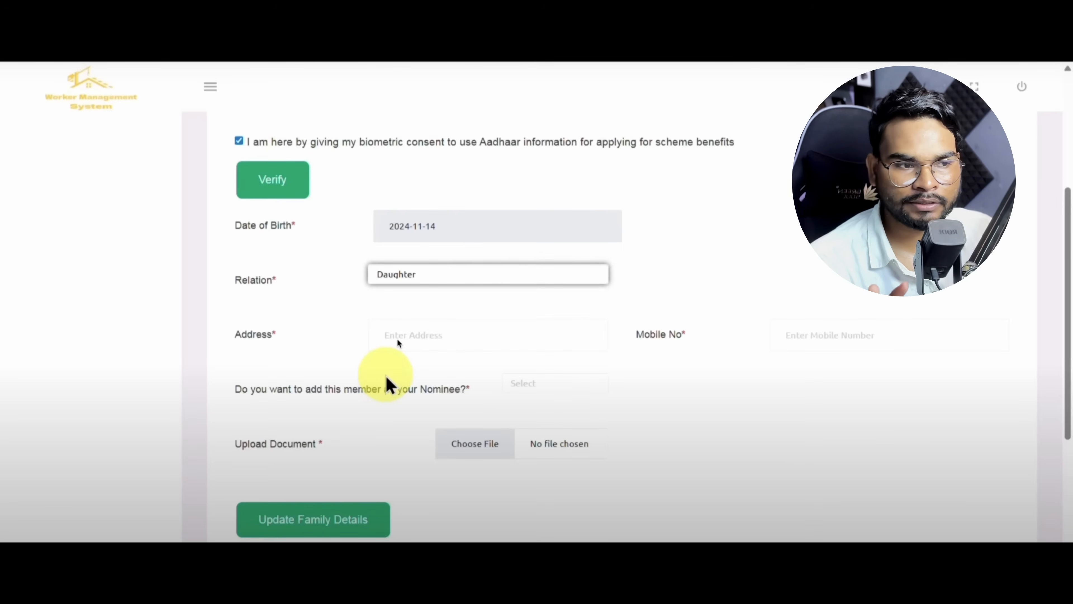
Add the family member as a nominee with a nominee share of 50.
{"action": "left_click", "coordinate": [831, 340]}
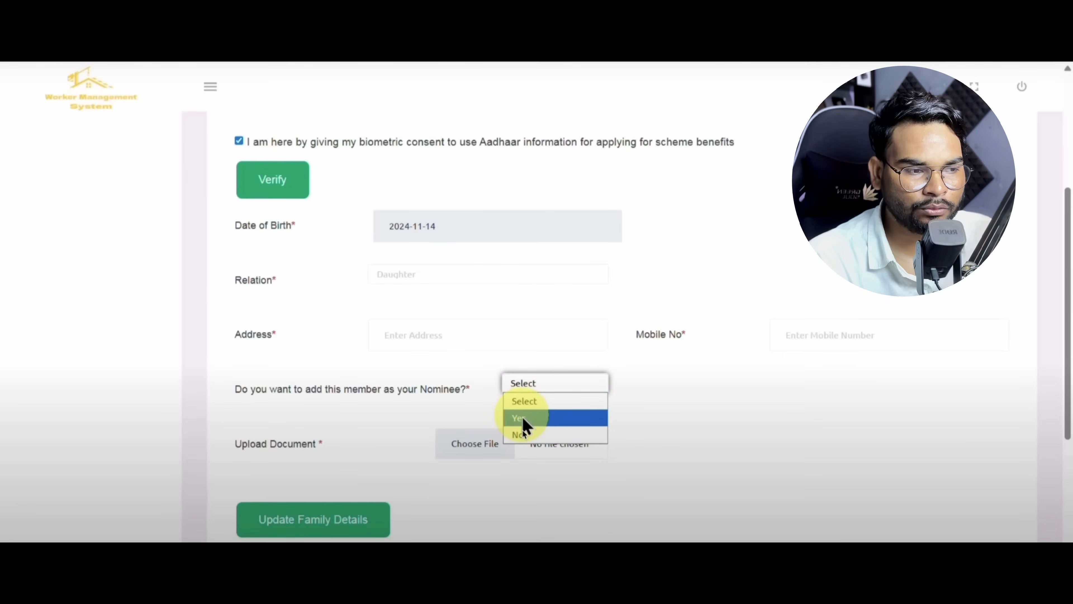
{"action": "left_click", "coordinate": [523, 419]}
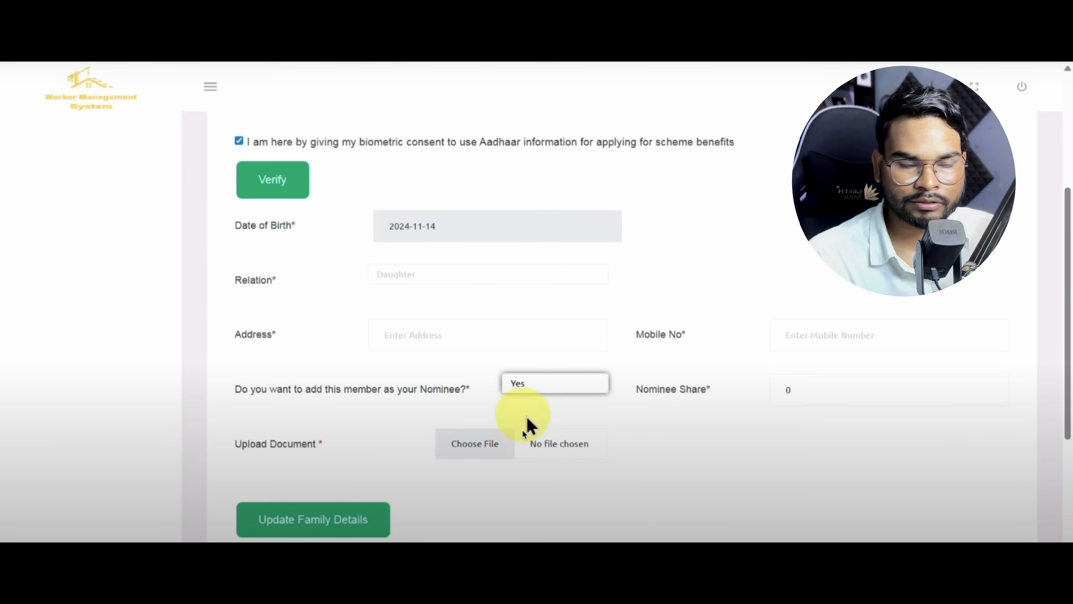
{"action": "left_click", "coordinate": [805, 393]}
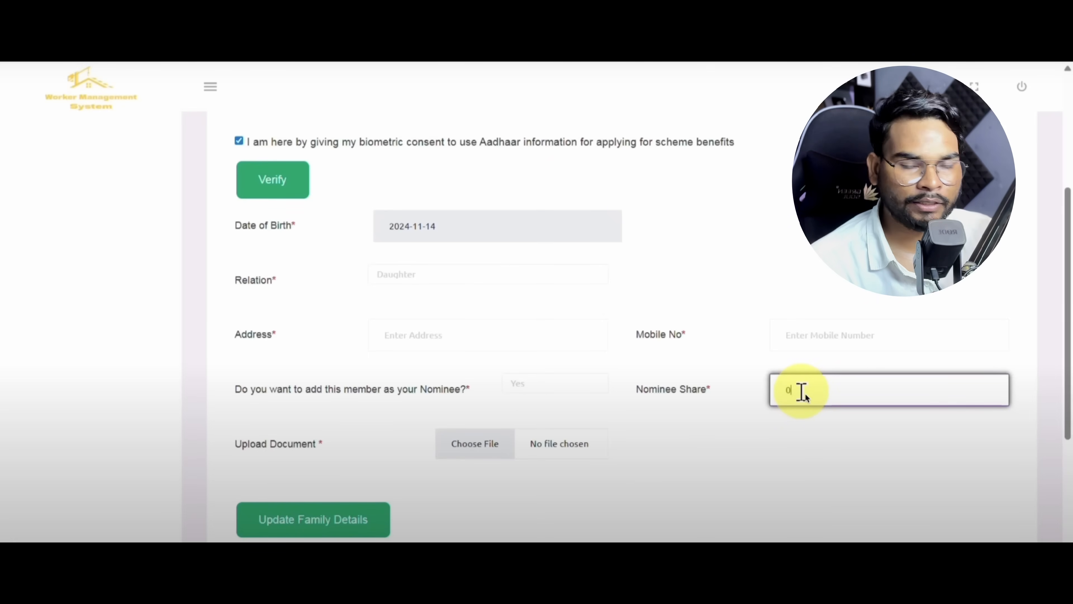
{"action": "key", "text": "BackSpace"}
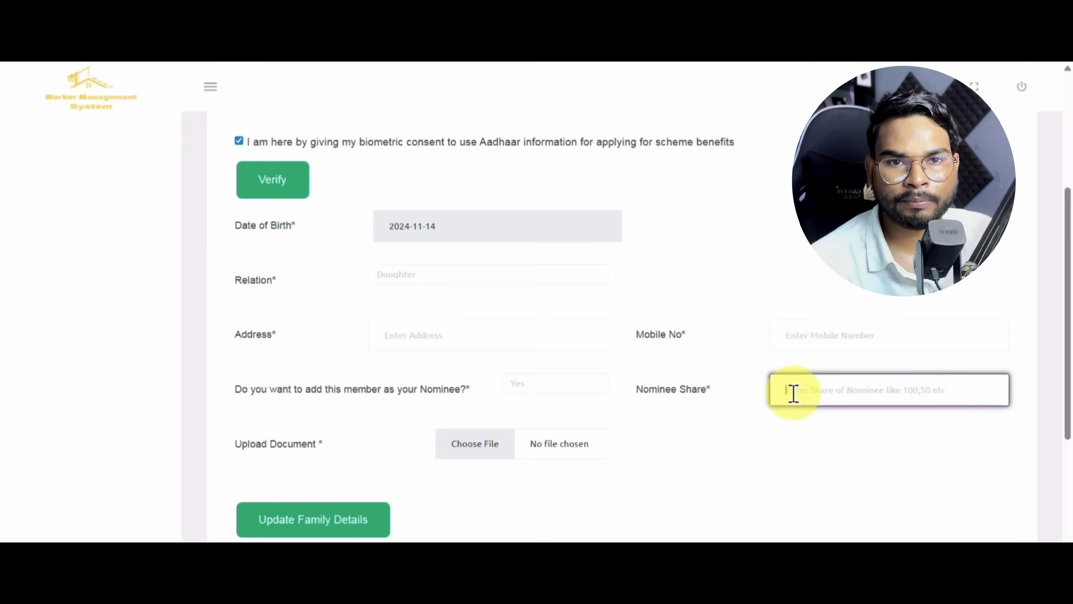
{"action": "type", "text": "5"}
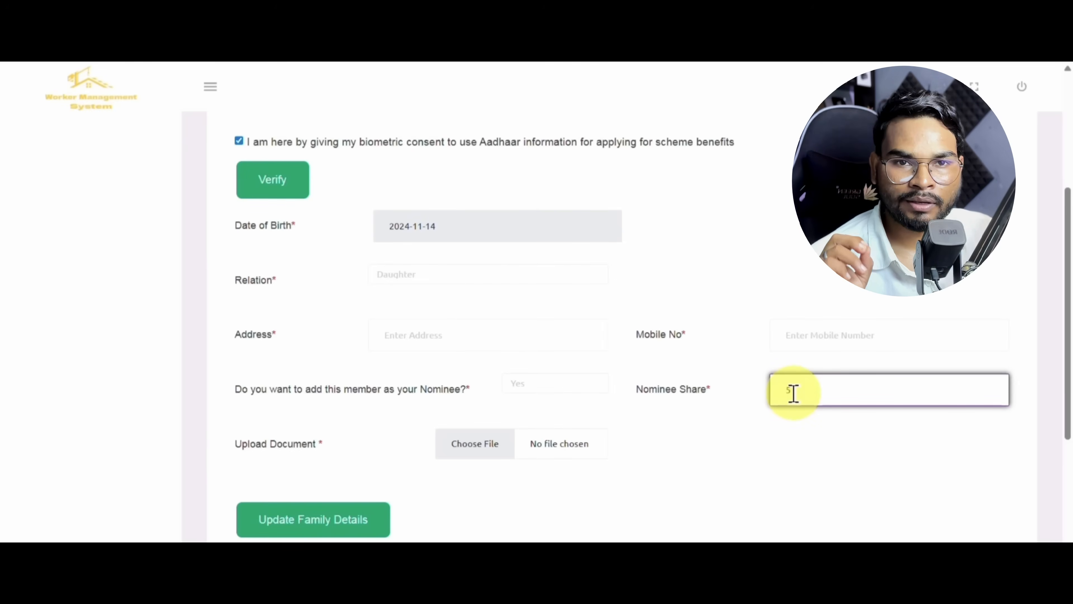
{"action": "type", "text": "0"}
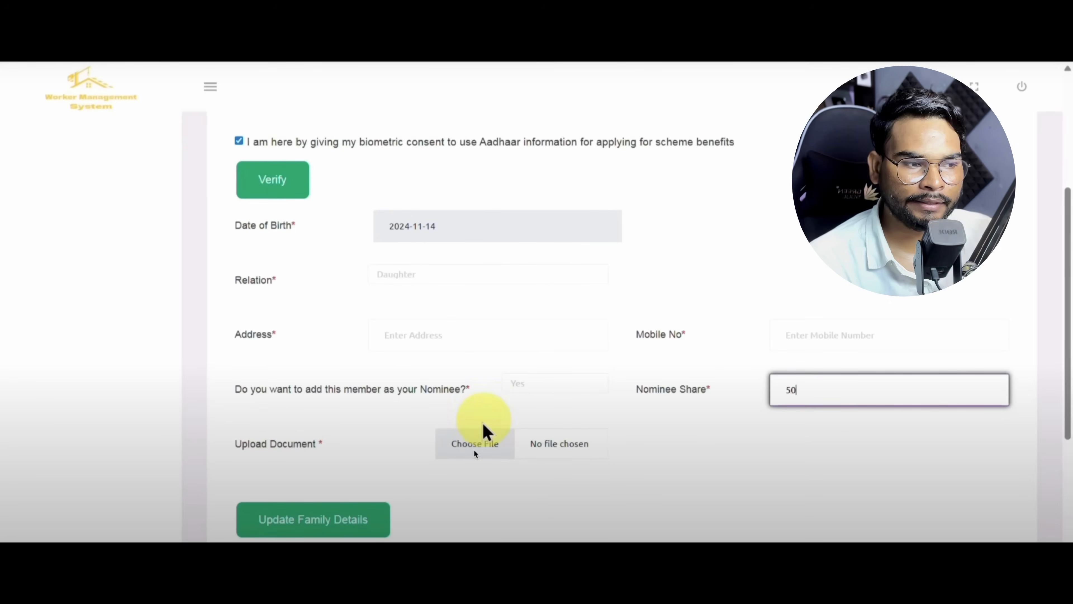
Attach the family member's PDF document and save the family details.
{"action": "left_click", "coordinate": [477, 443]}
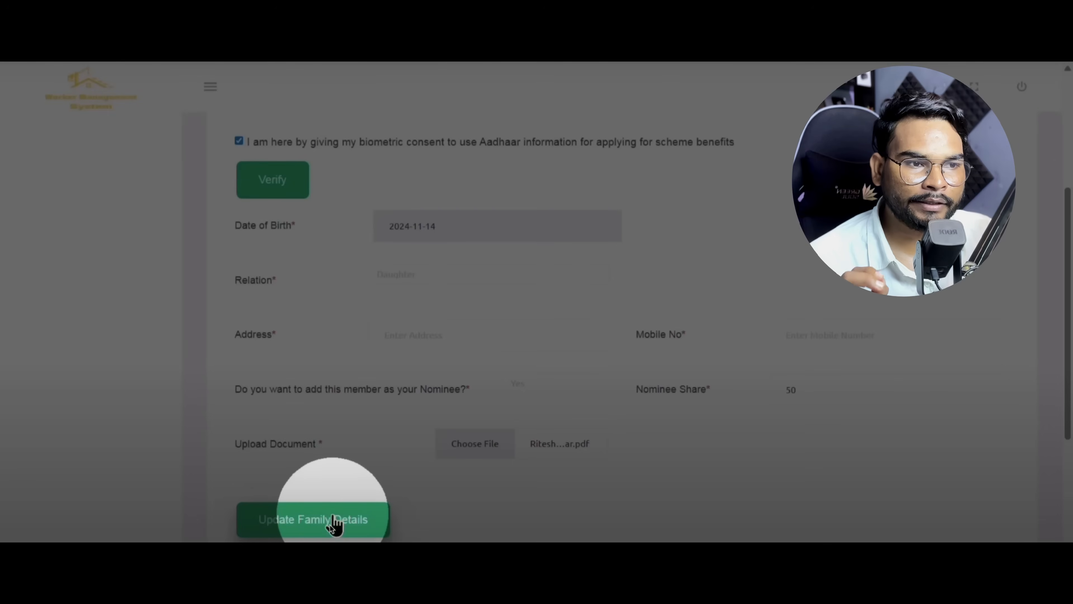
{"action": "left_click", "coordinate": [323, 521]}
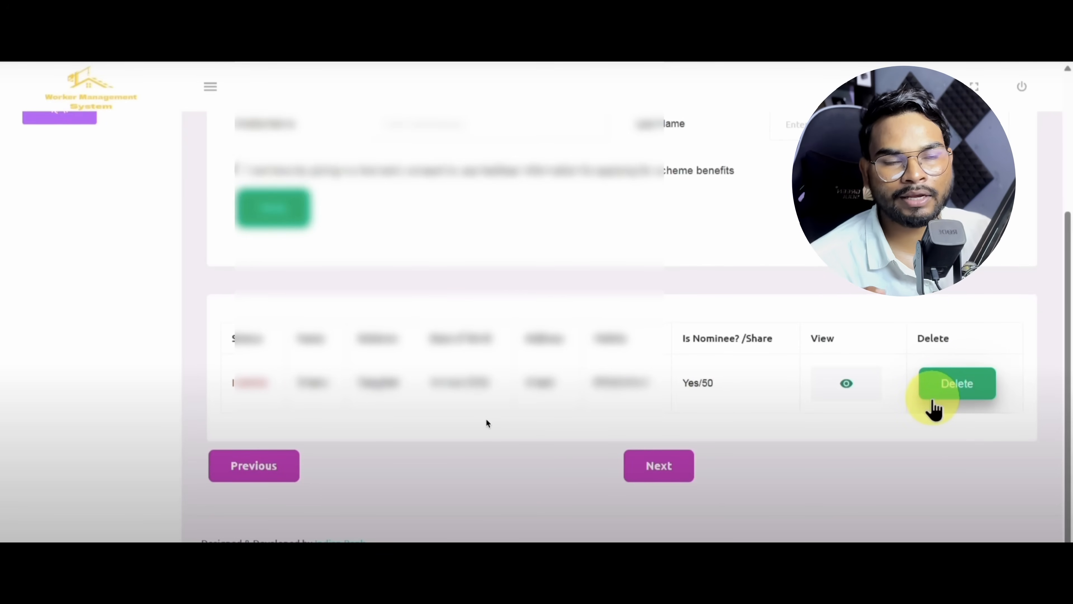
Give biometric consent for another family member's Aadhaar information and submit the member's details for verification.
{"action": "left_click_drag", "start_coordinate": [1068, 444], "coordinate": [1065, 324]}
{"action": "left_click", "coordinate": [414, 236]}
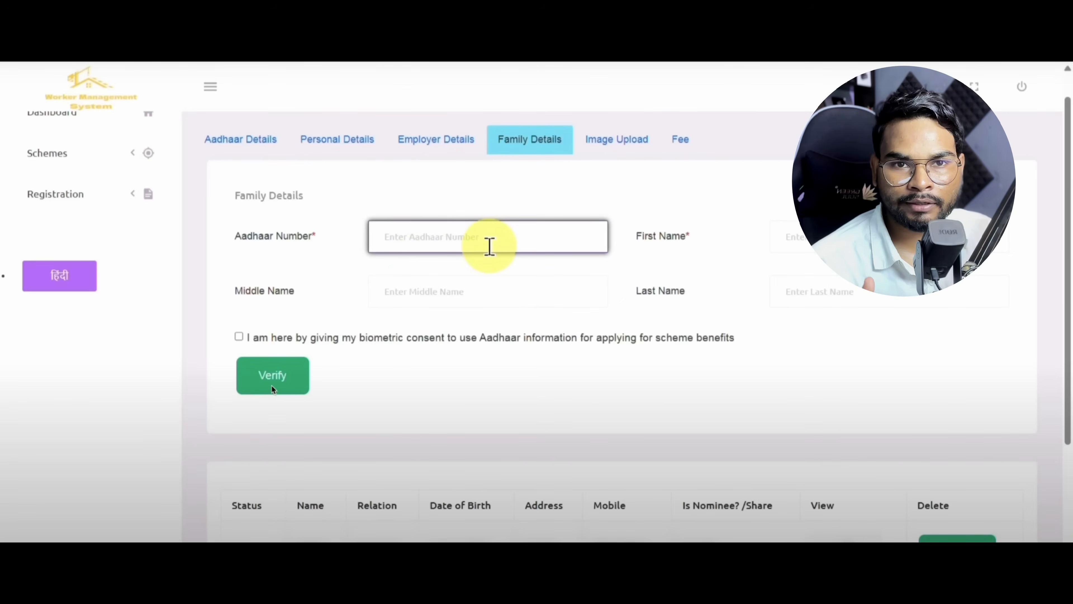
{"action": "left_click", "coordinate": [791, 237]}
{"action": "left_click", "coordinate": [391, 292]}
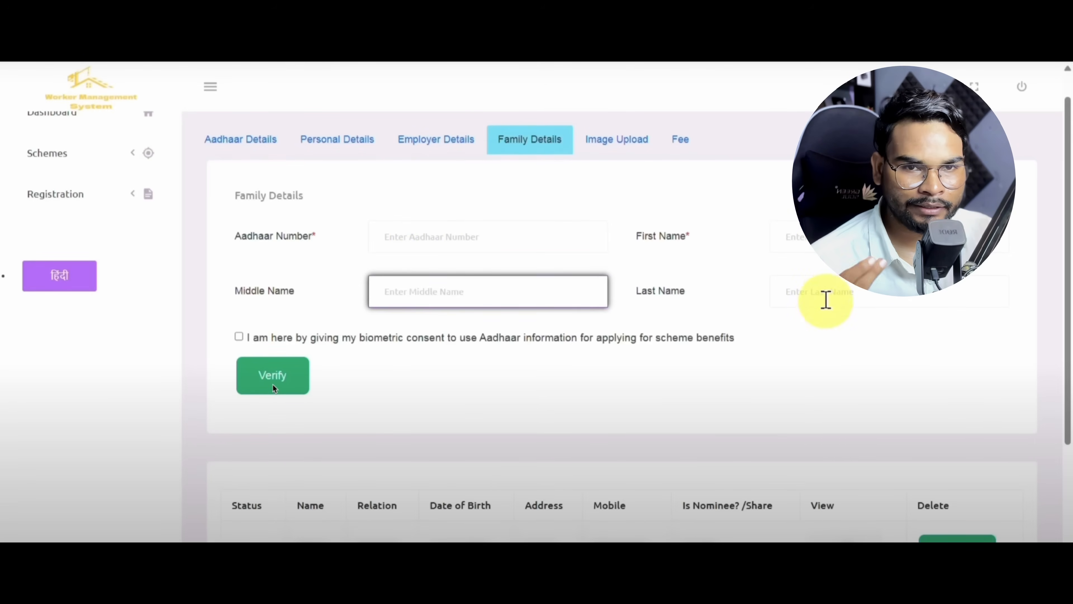
{"action": "left_click", "coordinate": [824, 293]}
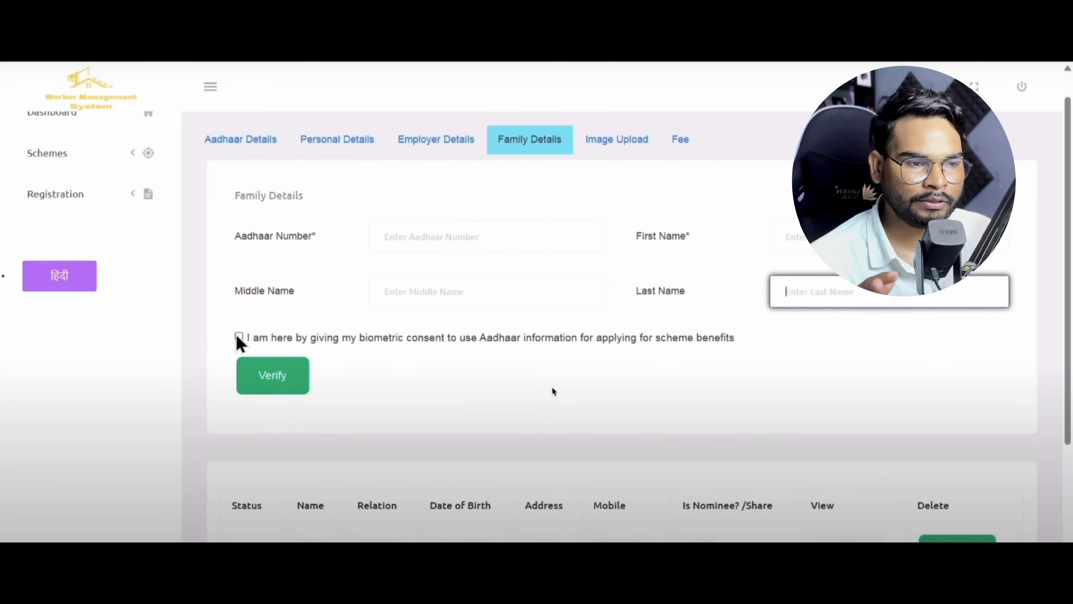
{"action": "left_click", "coordinate": [238, 337]}
{"action": "left_click", "coordinate": [258, 379]}
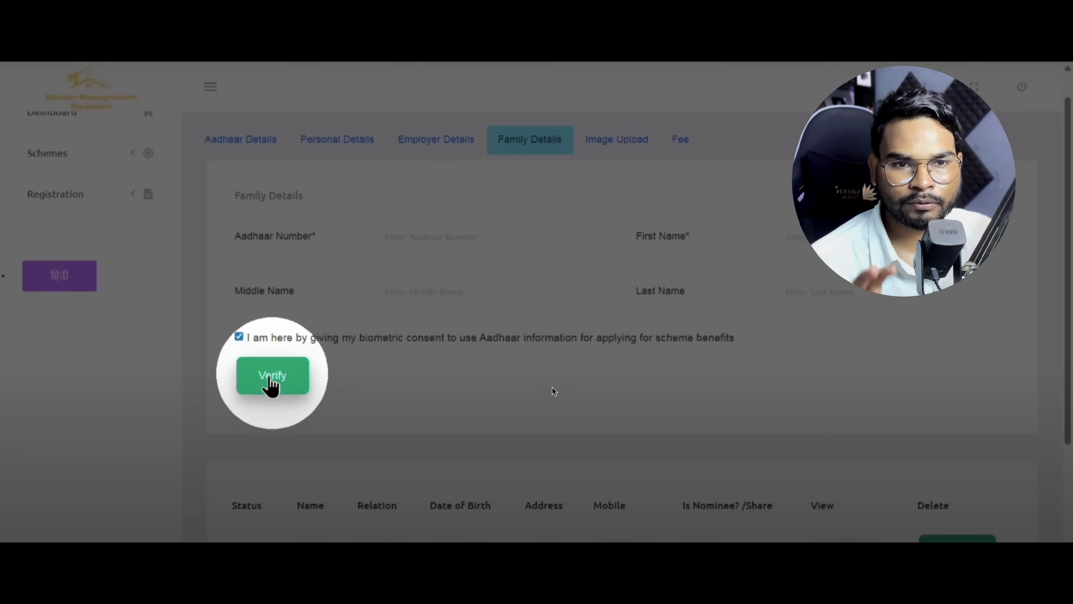
Continue from the family details to the image section and upload Photo.jpg as the worker's photo.
{"action": "scroll", "coordinate": [518, 440], "scroll_direction": "down", "scroll_amount": 4}
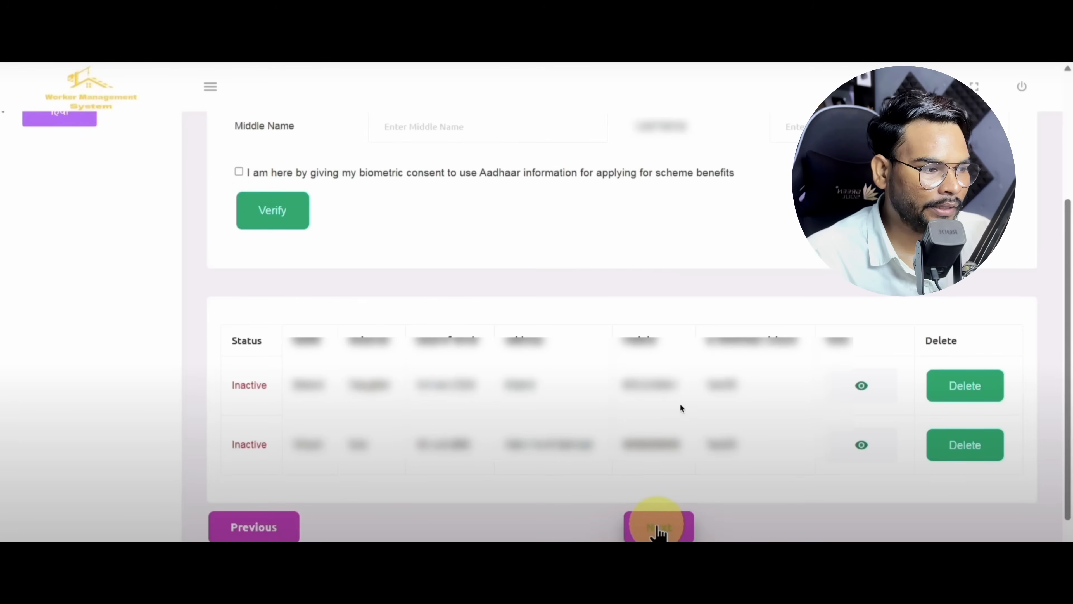
{"action": "left_click", "coordinate": [656, 528]}
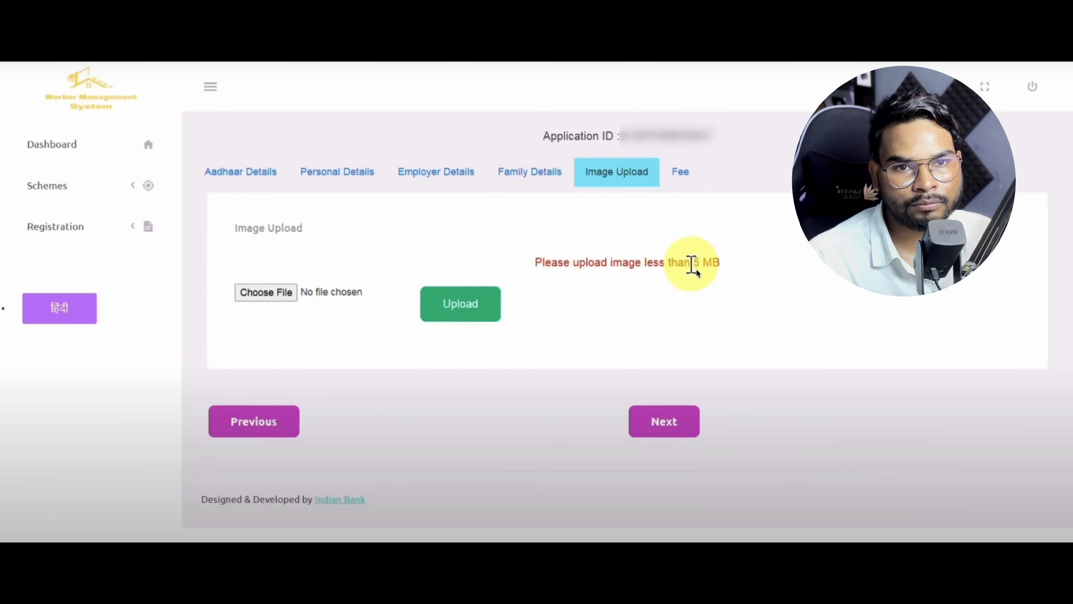
{"action": "left_click_drag", "start_coordinate": [690, 266], "coordinate": [720, 264]}
{"action": "left_click", "coordinate": [608, 265]}
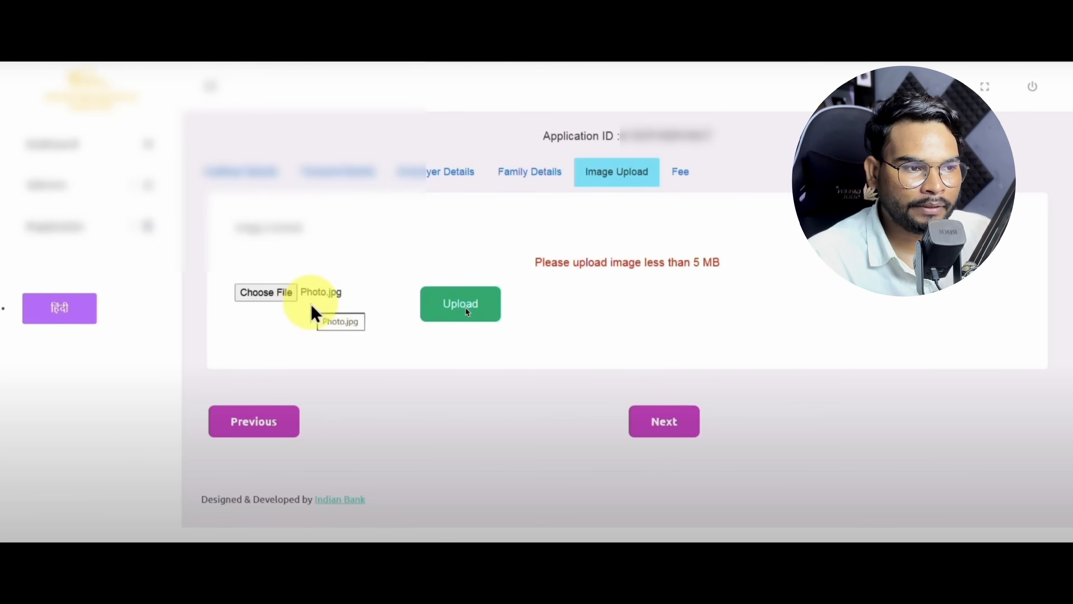
{"action": "left_click", "coordinate": [464, 316]}
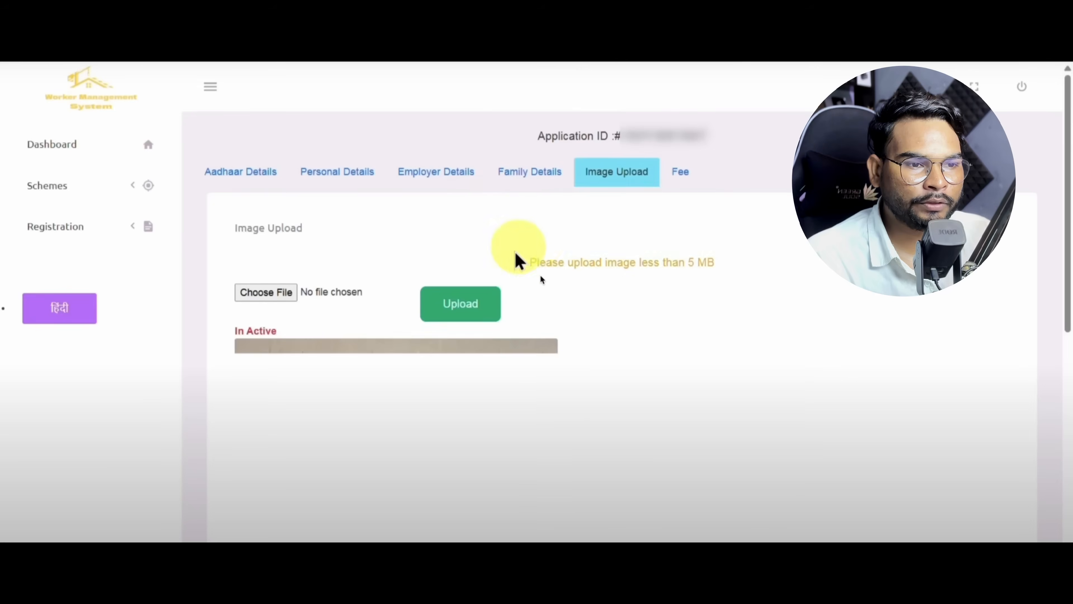
Continue to the fee section and proceed with the membership fee payment of 50.
{"action": "left_click_drag", "start_coordinate": [1068, 250], "coordinate": [1057, 492]}
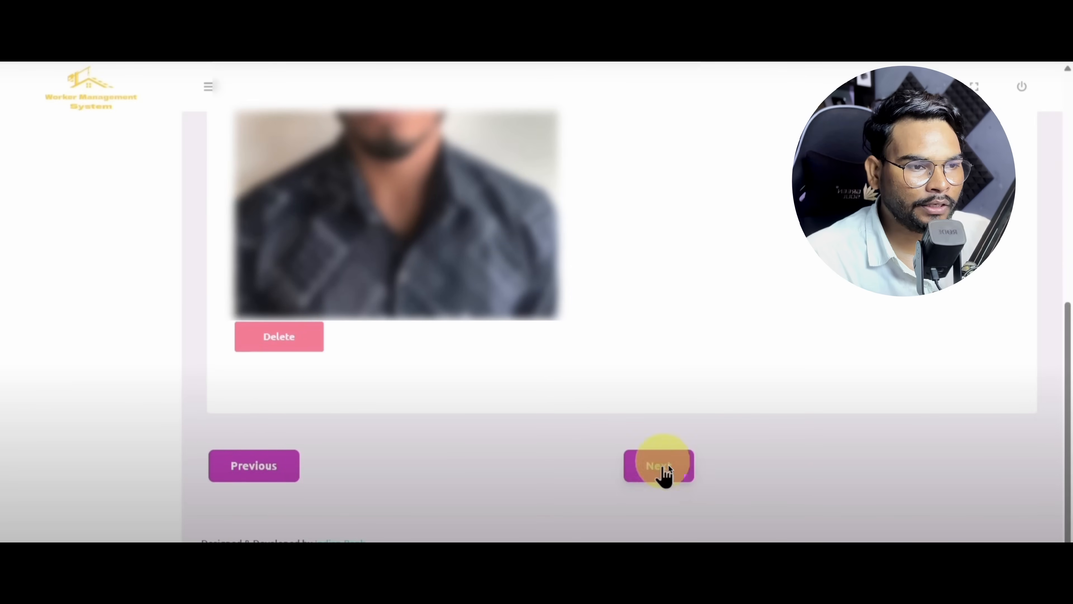
{"action": "left_click", "coordinate": [669, 465]}
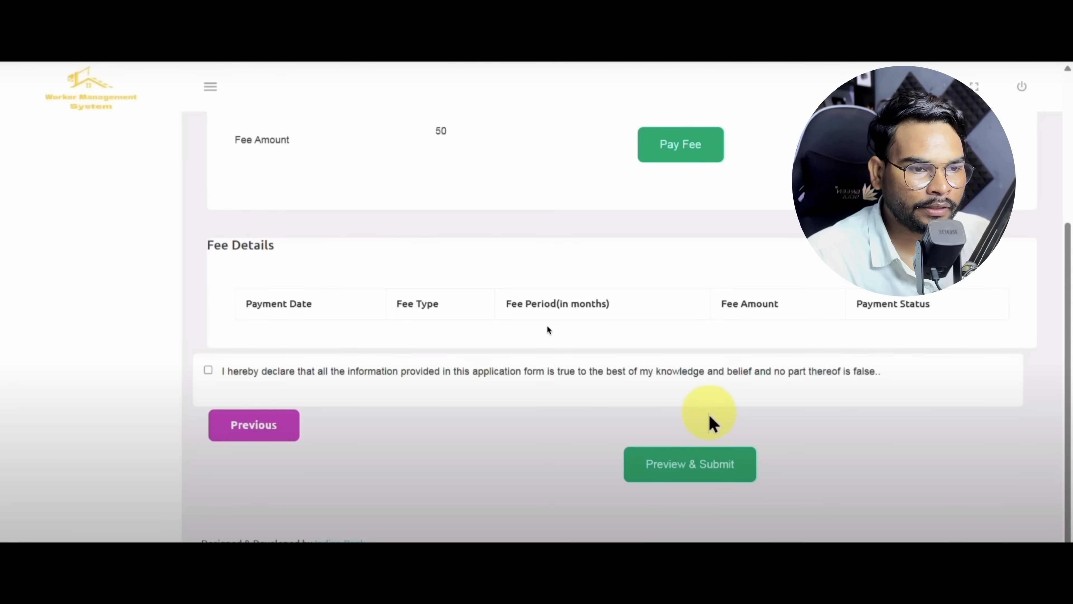
{"action": "left_click", "coordinate": [687, 150]}
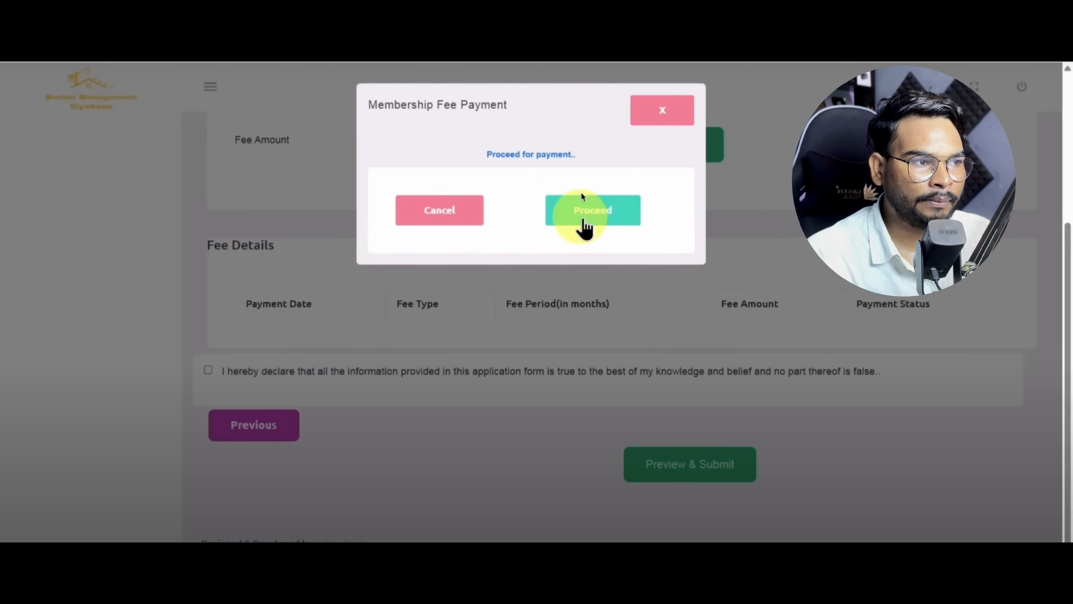
{"action": "left_click", "coordinate": [589, 215]}
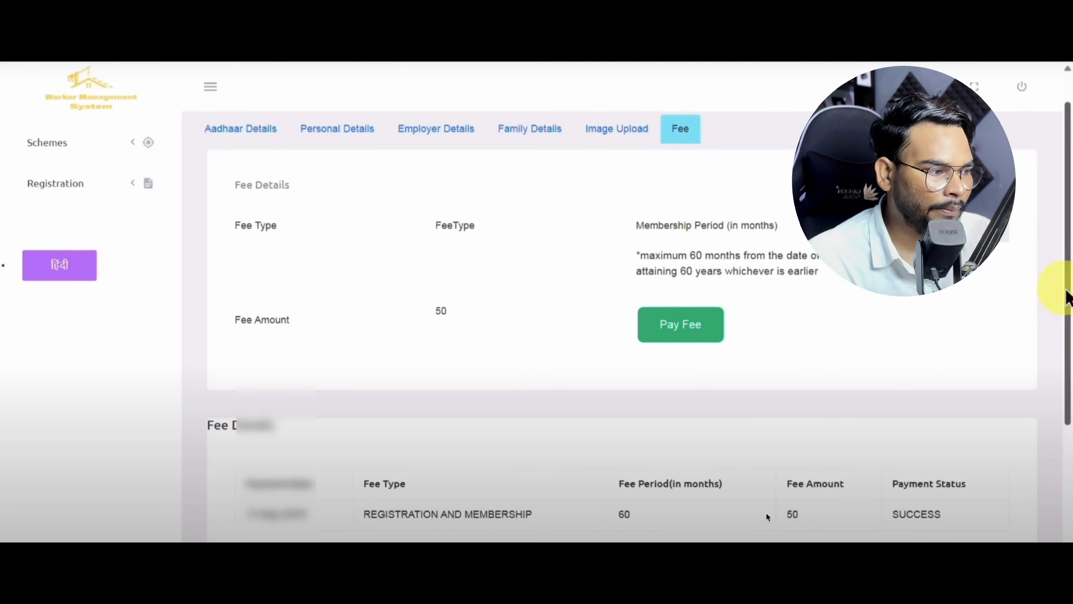
Accept the declaration that all application information is true and open the application preview.
{"action": "left_click_drag", "start_coordinate": [1069, 282], "coordinate": [1069, 375]}
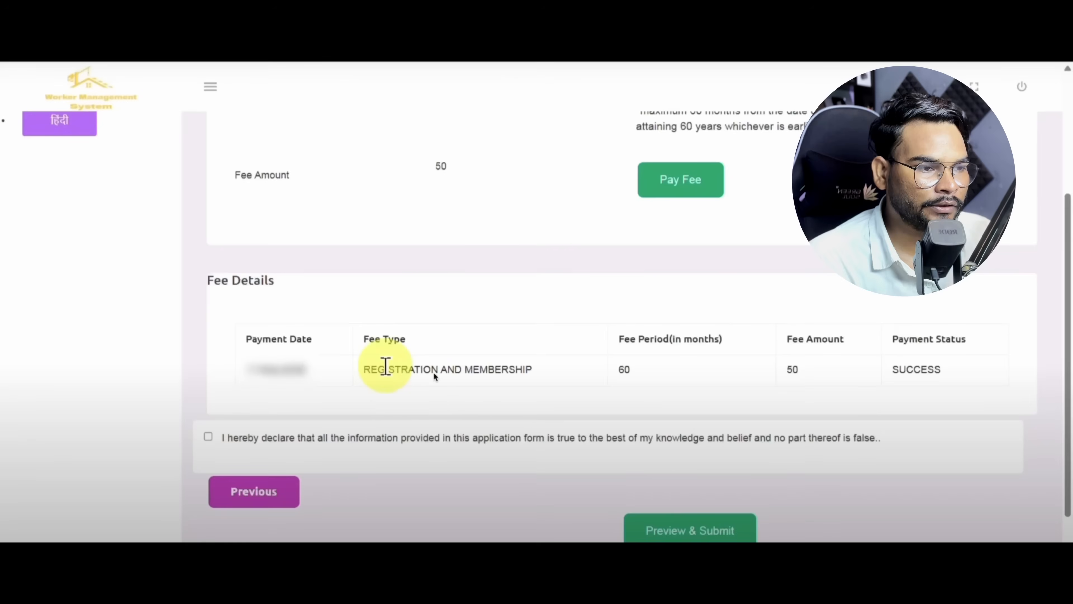
{"action": "left_click_drag", "start_coordinate": [365, 367], "coordinate": [539, 371]}
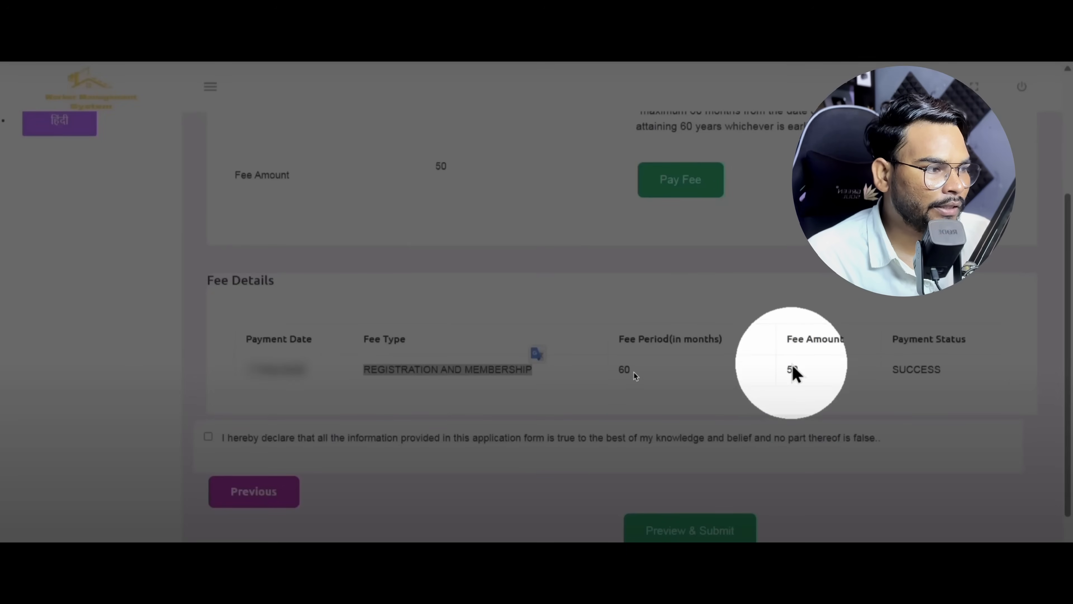
{"action": "double_click", "coordinate": [790, 371]}
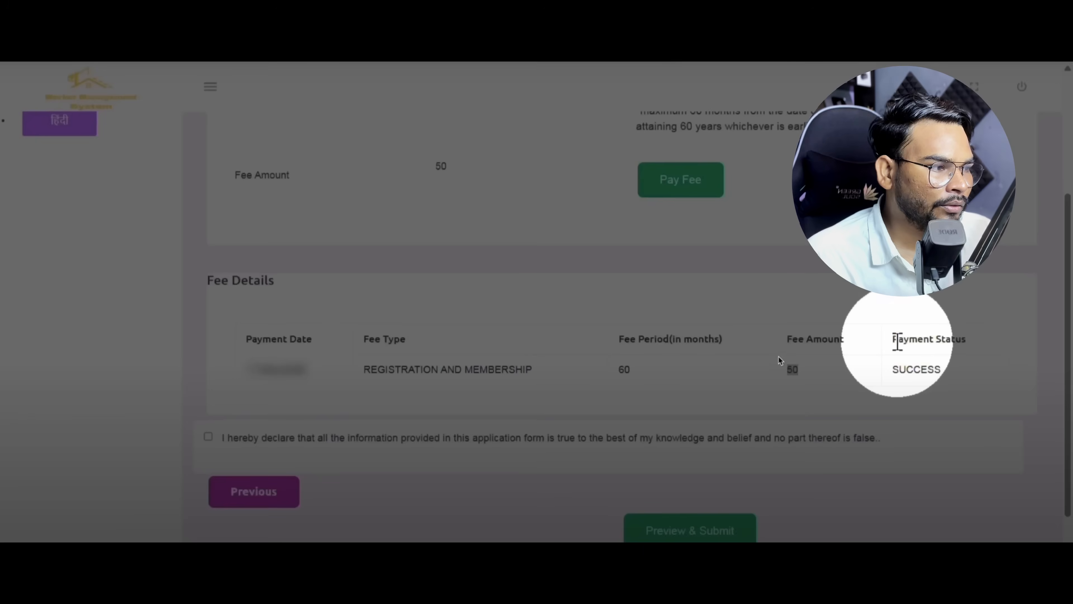
{"action": "left_click_drag", "start_coordinate": [899, 342], "coordinate": [966, 342]}
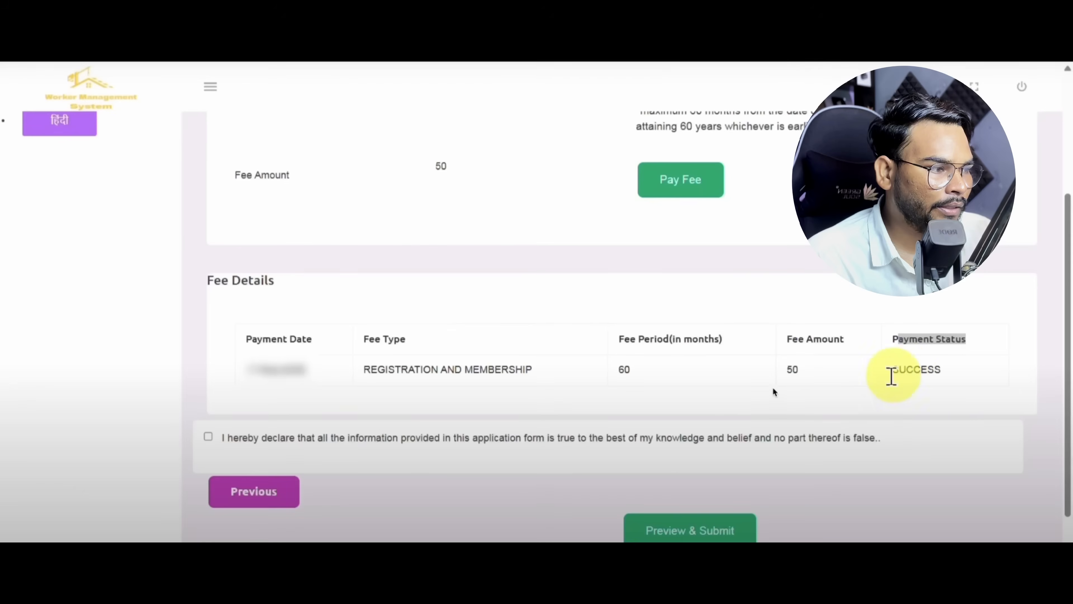
{"action": "left_click_drag", "start_coordinate": [260, 438], "coordinate": [760, 437]}
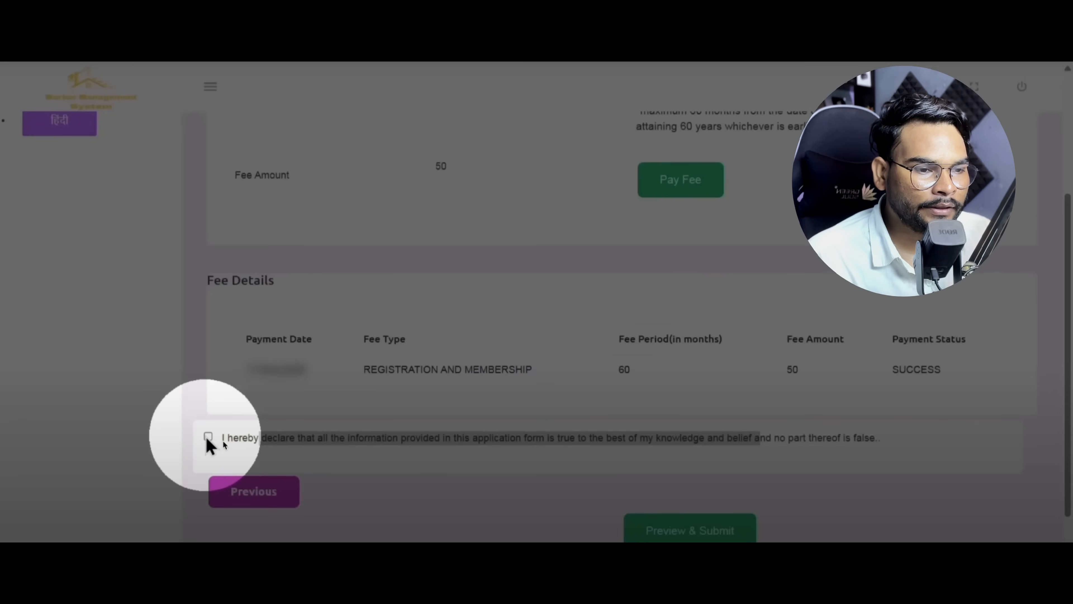
{"action": "left_click", "coordinate": [208, 437]}
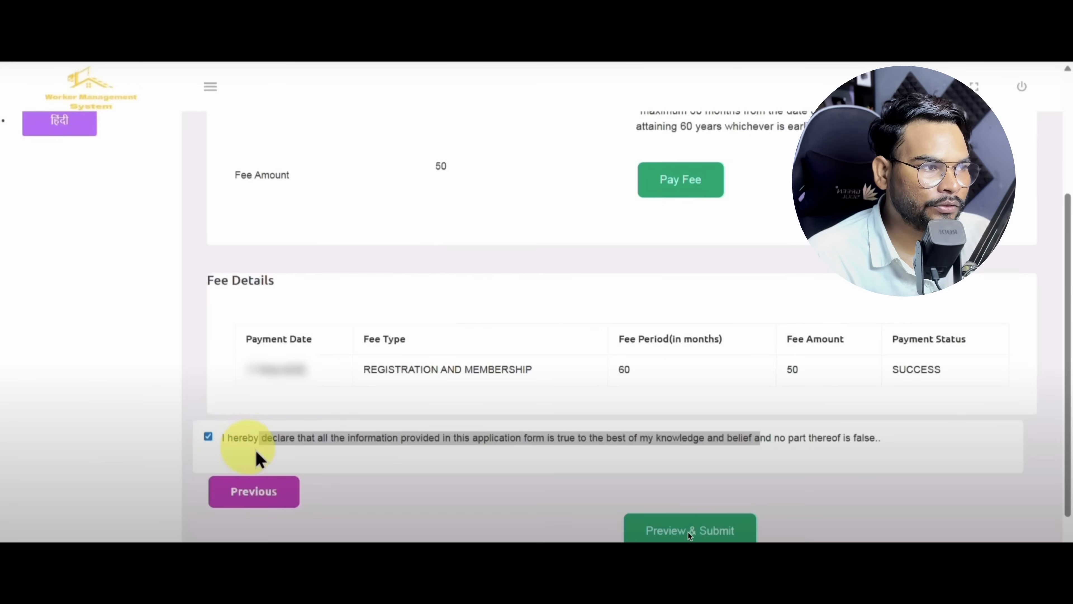
{"action": "left_click", "coordinate": [688, 531]}
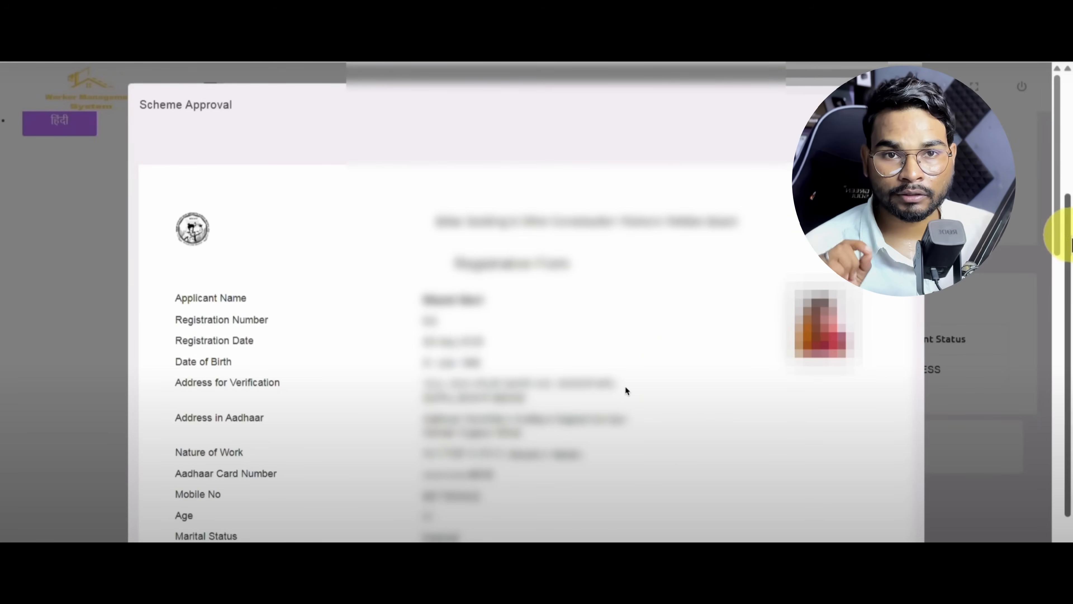
Review the registration form preview through to its end and request final submission of the application.
{"action": "scroll", "coordinate": [629, 385], "scroll_direction": "down", "scroll_amount": 3}
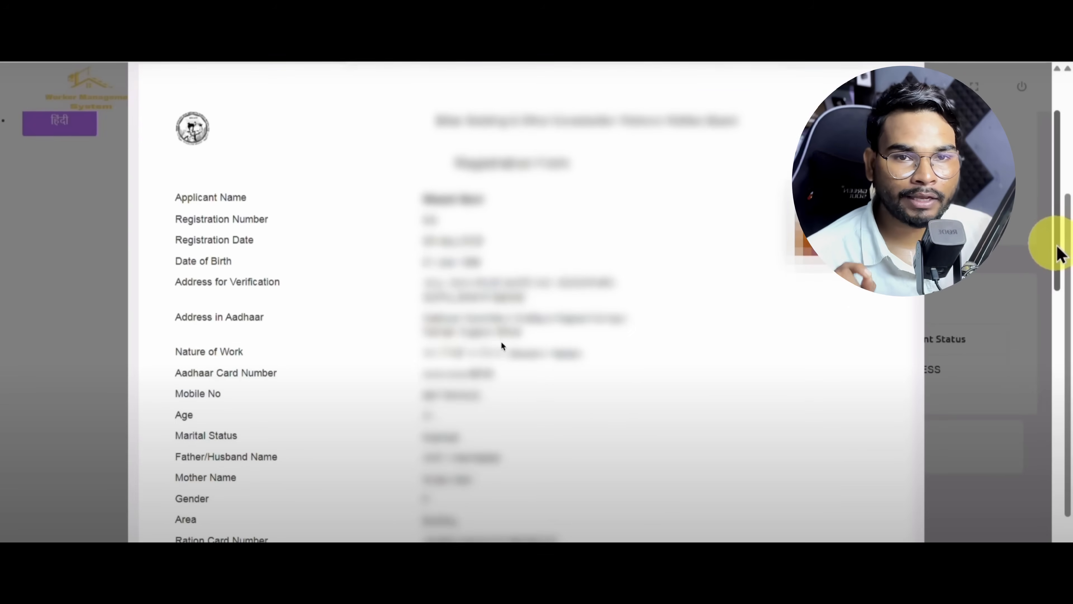
{"action": "left_click_drag", "start_coordinate": [1056, 260], "coordinate": [1059, 536]}
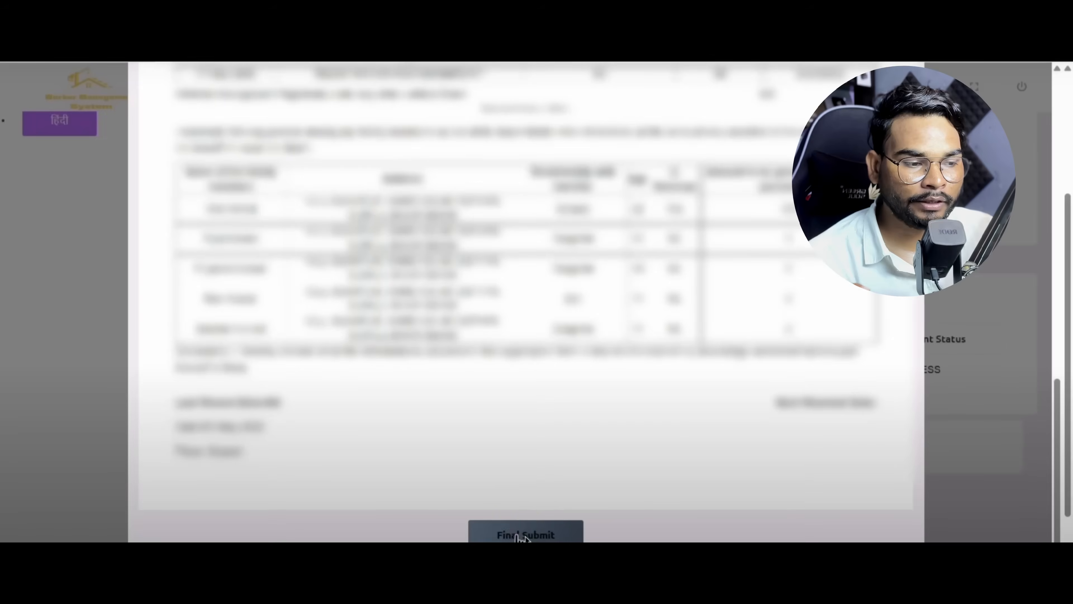
{"action": "left_click", "coordinate": [521, 535]}
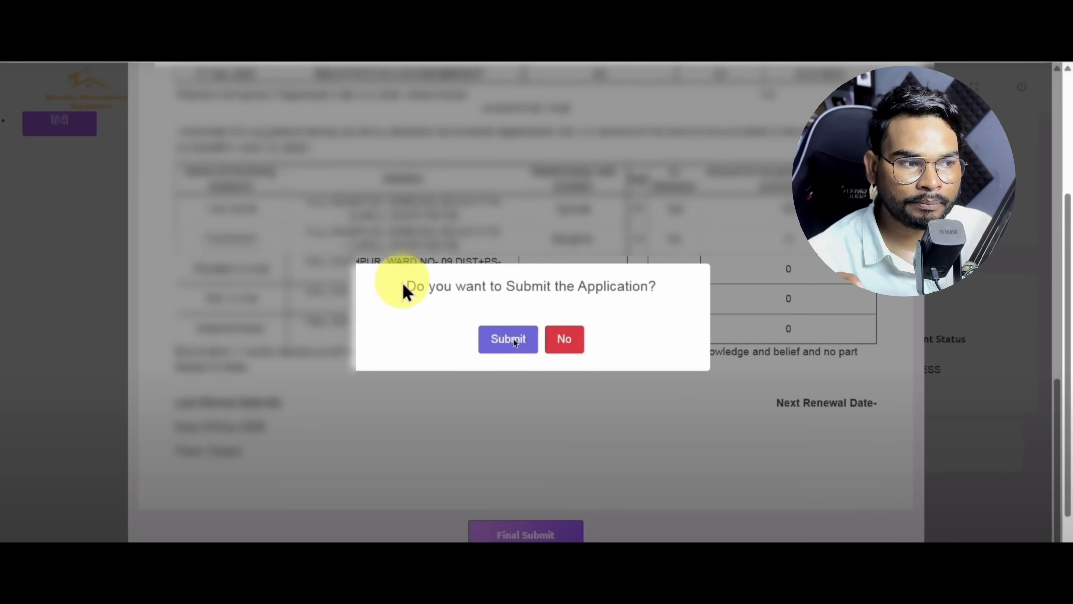
{"action": "left_click_drag", "start_coordinate": [405, 287], "coordinate": [511, 282]}
{"action": "left_click", "coordinate": [573, 286]}
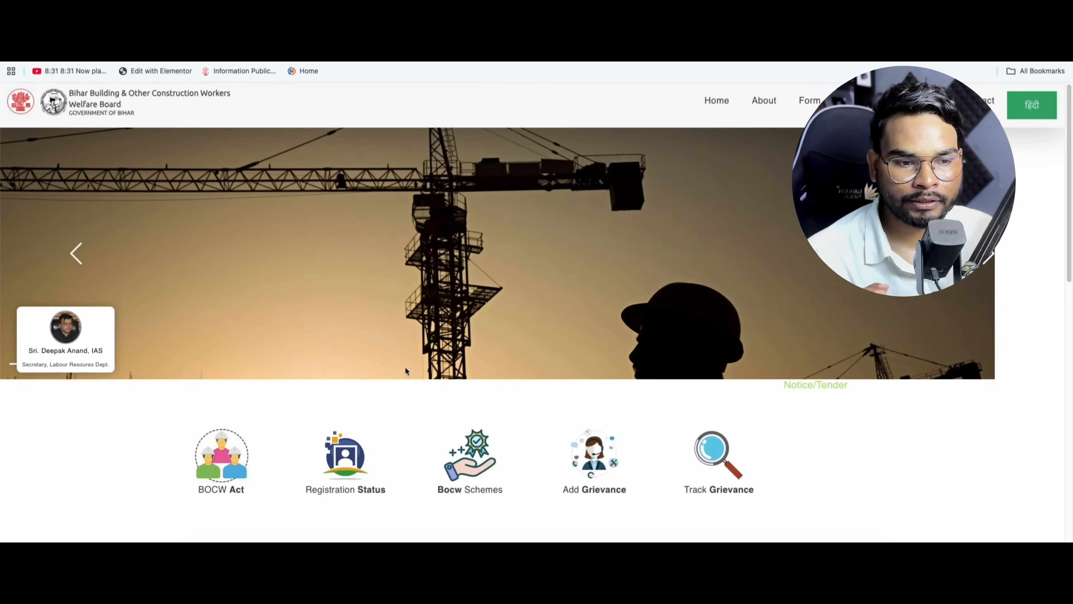
Locate Registration Status on the welfare board website and the Application Status entry in the labour card article's quick links.
{"action": "scroll", "coordinate": [352, 447], "scroll_direction": "down", "scroll_amount": 1}
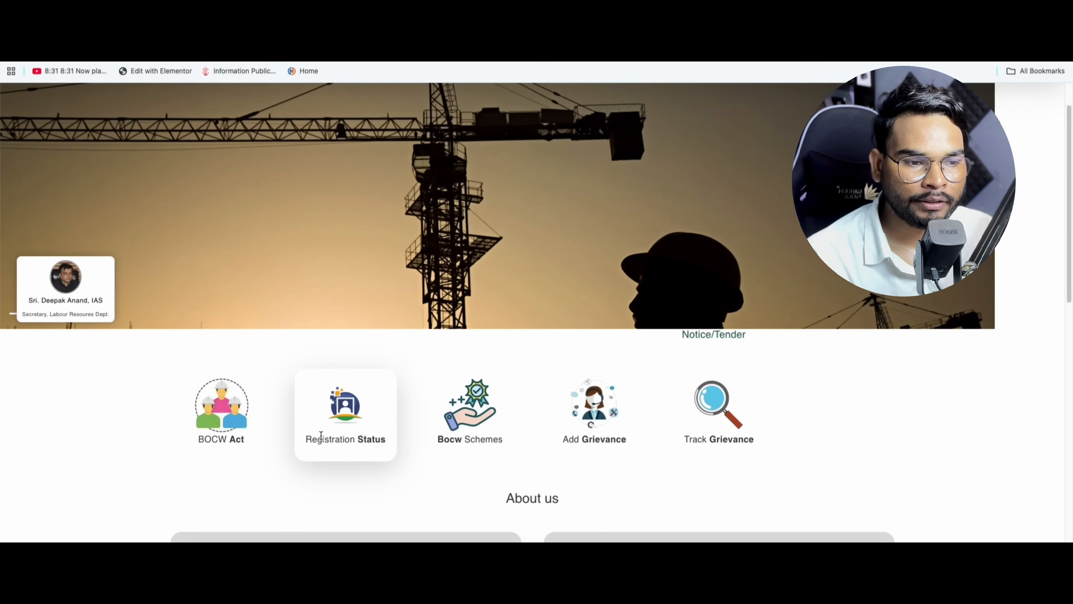
{"action": "left_click_drag", "start_coordinate": [304, 442], "coordinate": [402, 438]}
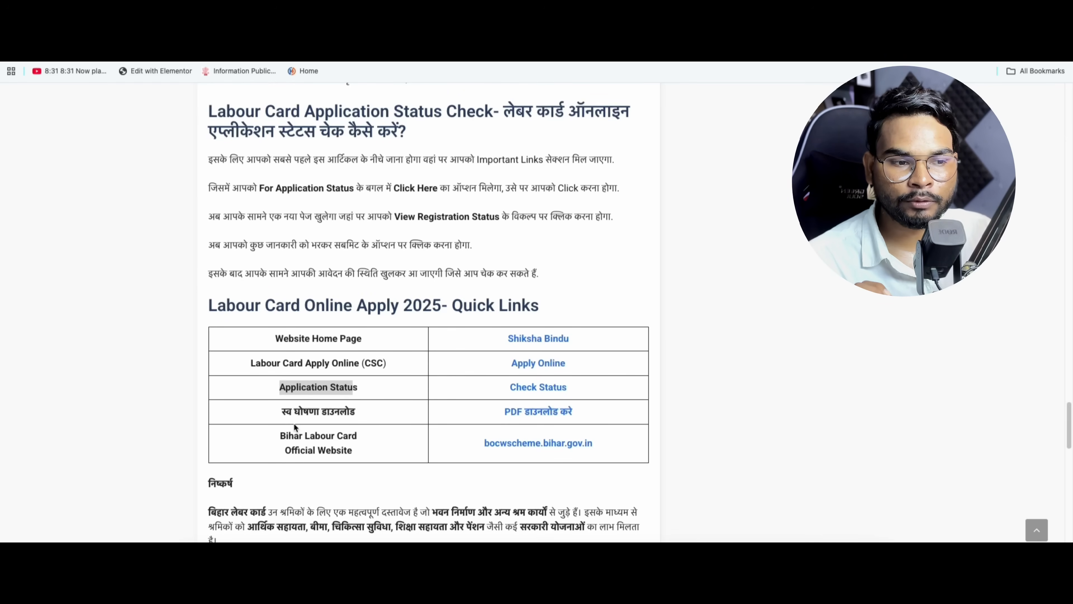
{"action": "left_click_drag", "start_coordinate": [287, 411], "coordinate": [354, 413]}
{"action": "left_click_drag", "start_coordinate": [279, 387], "coordinate": [359, 387]}
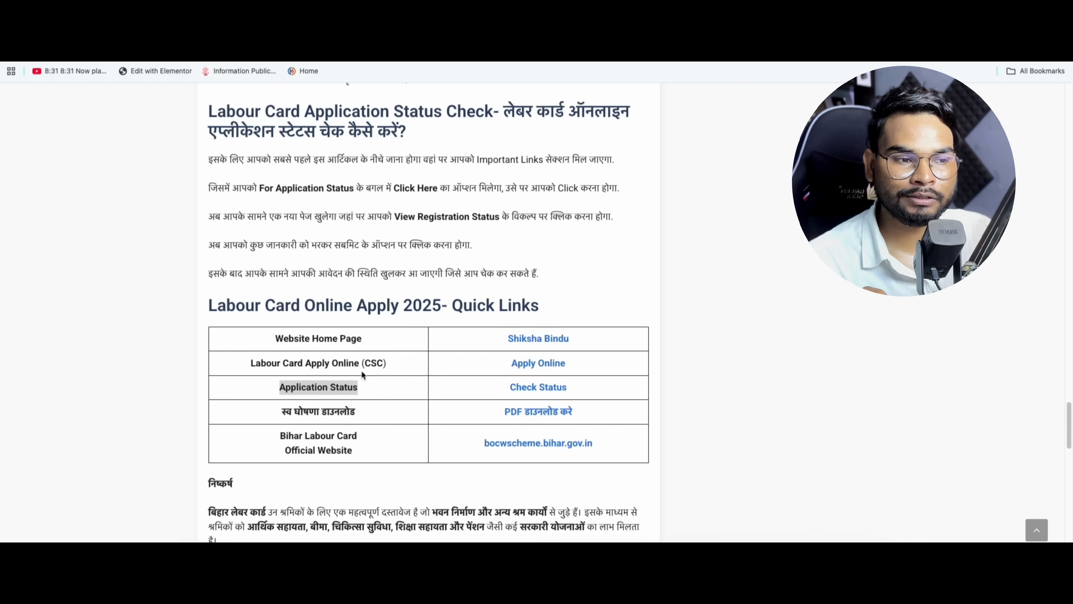